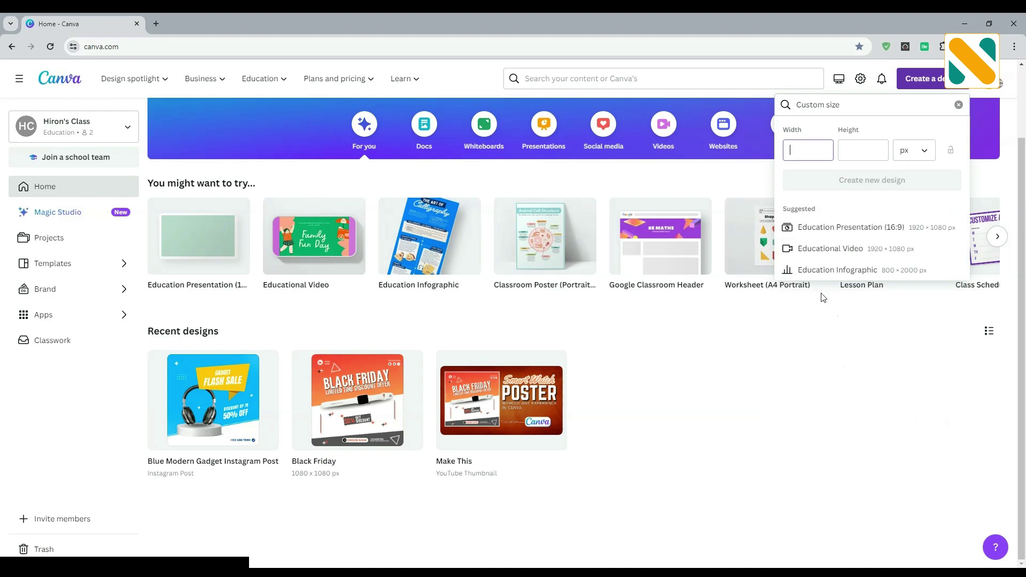
- Create a new custom-size design of 1080 × 1080 px
type("1080")
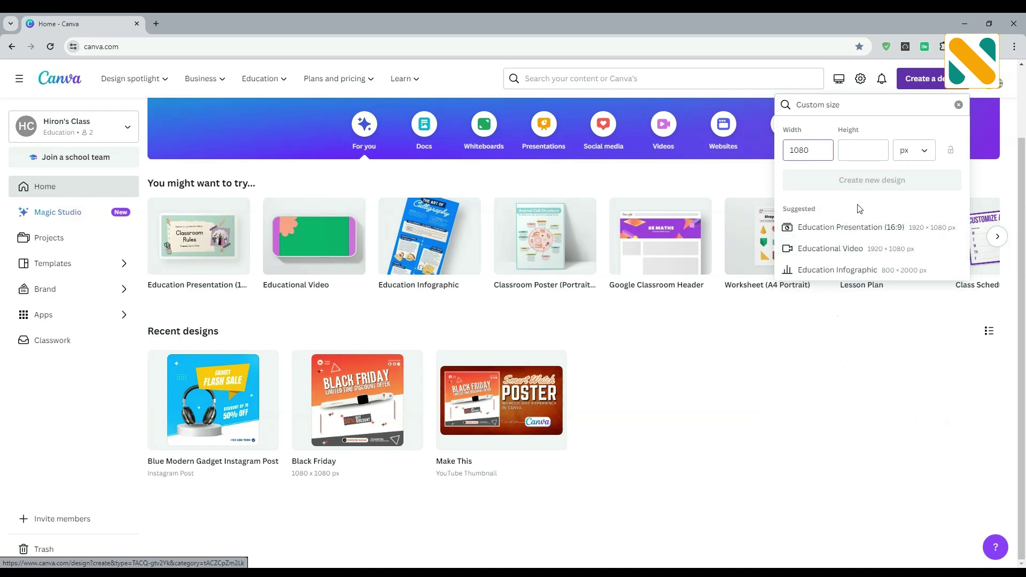
left_click(854, 153)
type("1080")
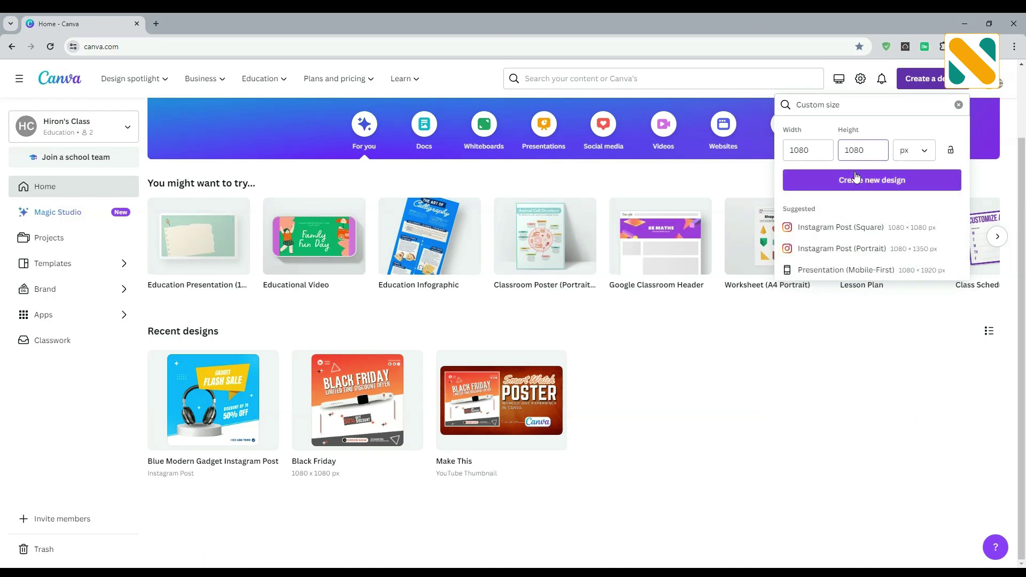
left_click(857, 180)
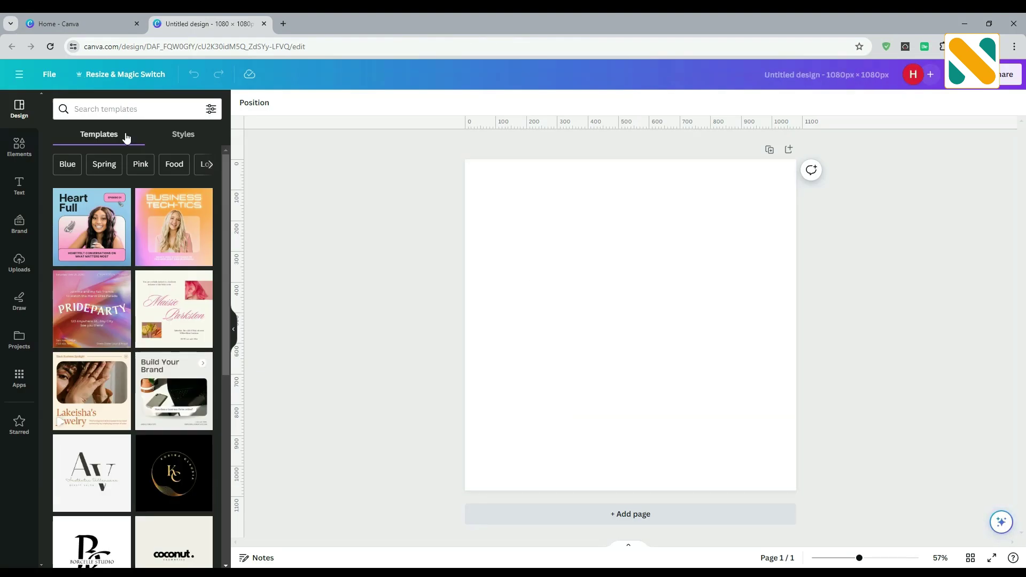
- With rulers shown, place two horizontal and two vertical guides as margins about 60 to 70 px inside the canvas edges
left_click(50, 75)
left_click(105, 202)
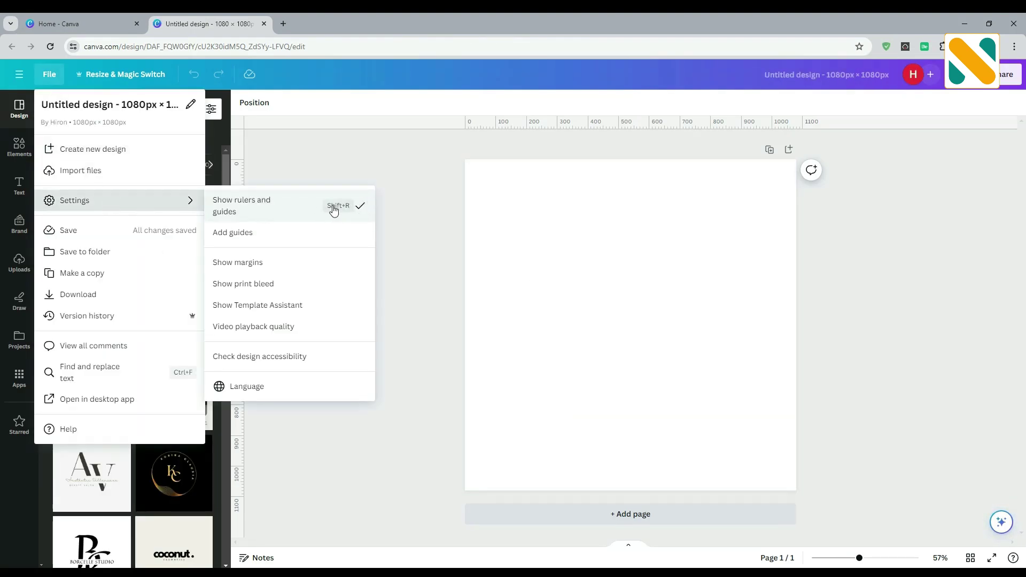
left_click(454, 125)
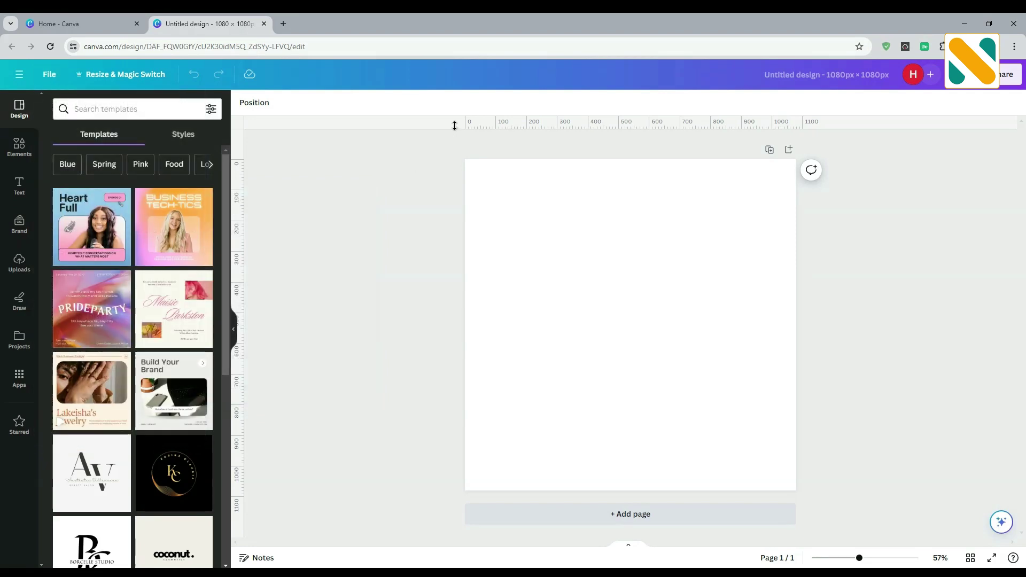
left_click_drag(454, 141, 448, 181)
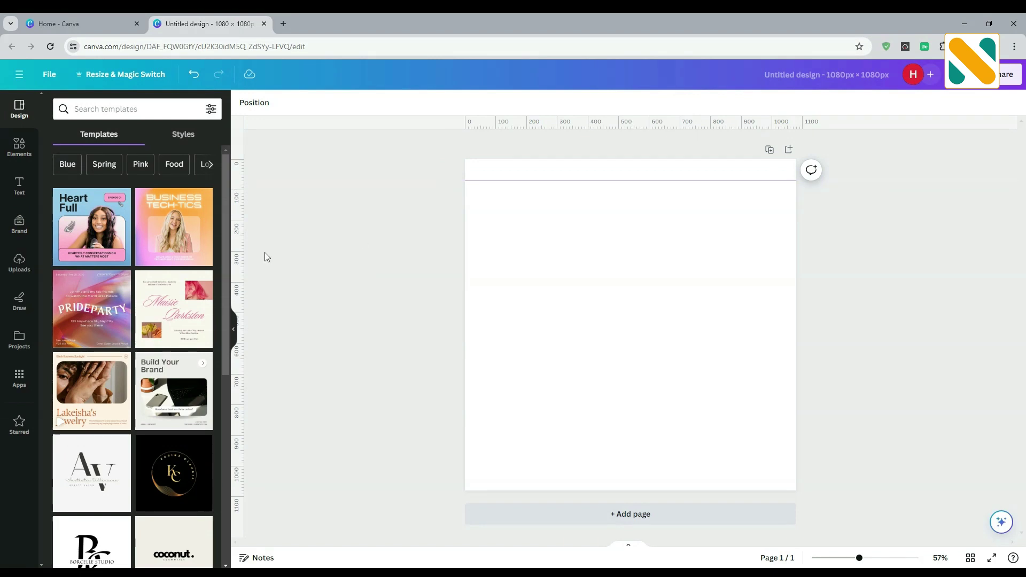
left_click_drag(243, 237, 486, 250)
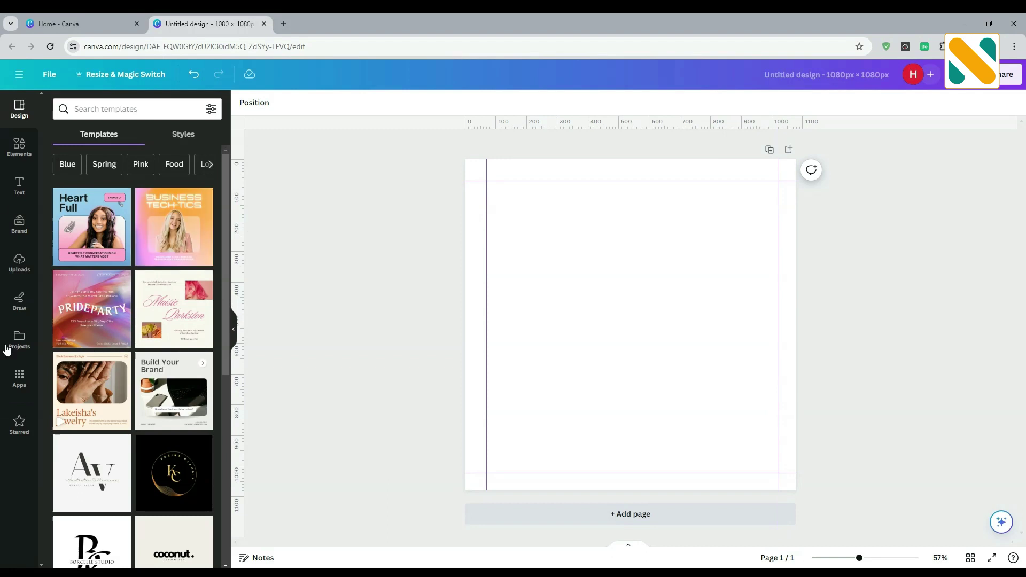
- Search the elements library for "black texture" and limit the results to photos
left_click(19, 145)
left_click(122, 108)
type("bl")
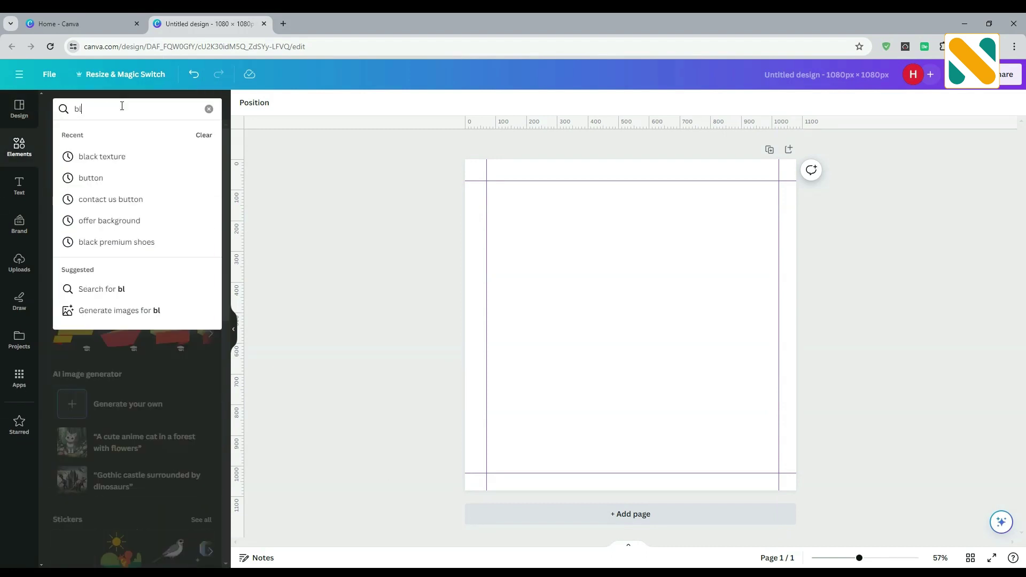
type("ack texture")
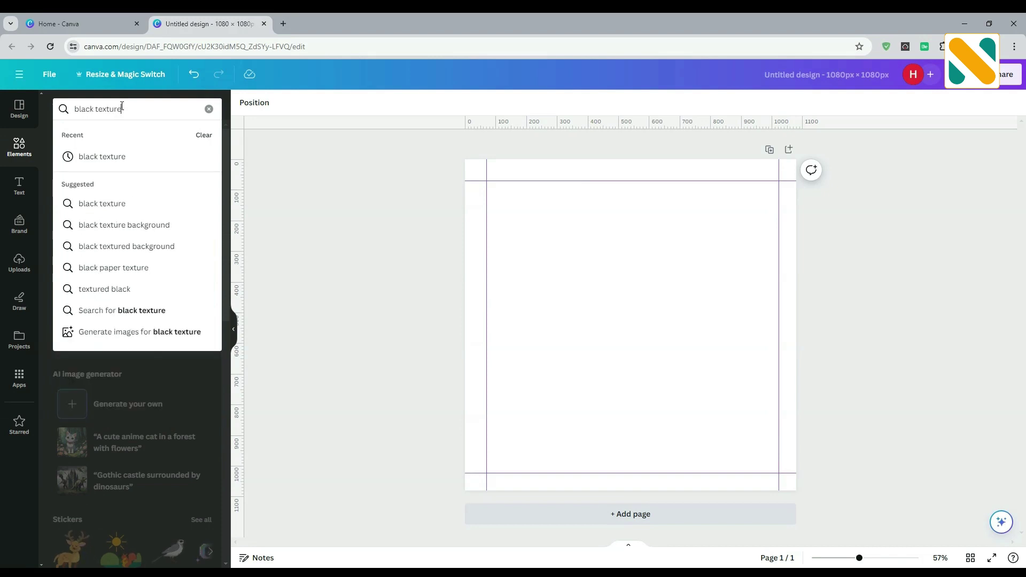
key("Return")
left_click(131, 136)
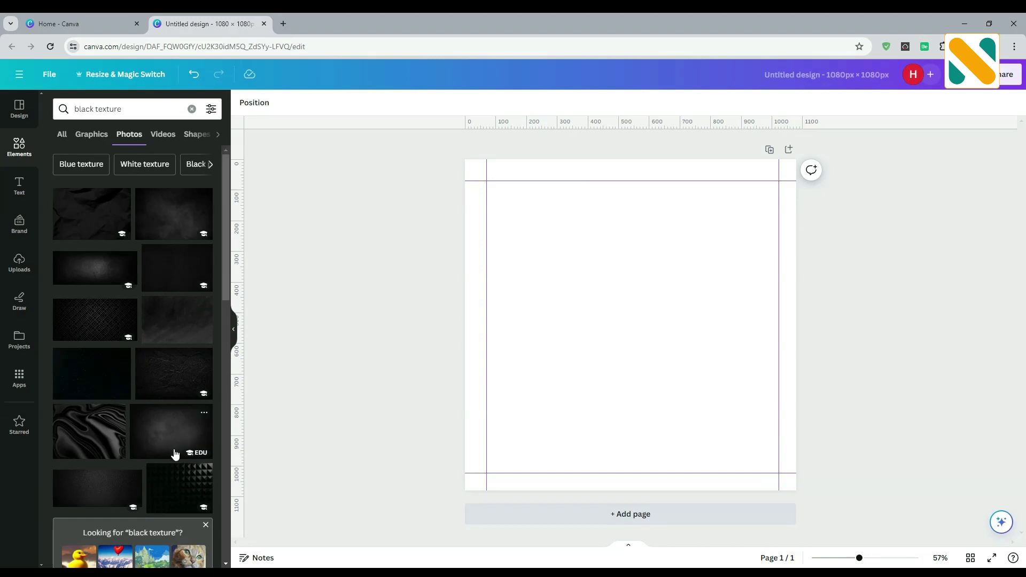
- Insert the soft smoky black texture photo and set it as the page background
left_click(164, 433)
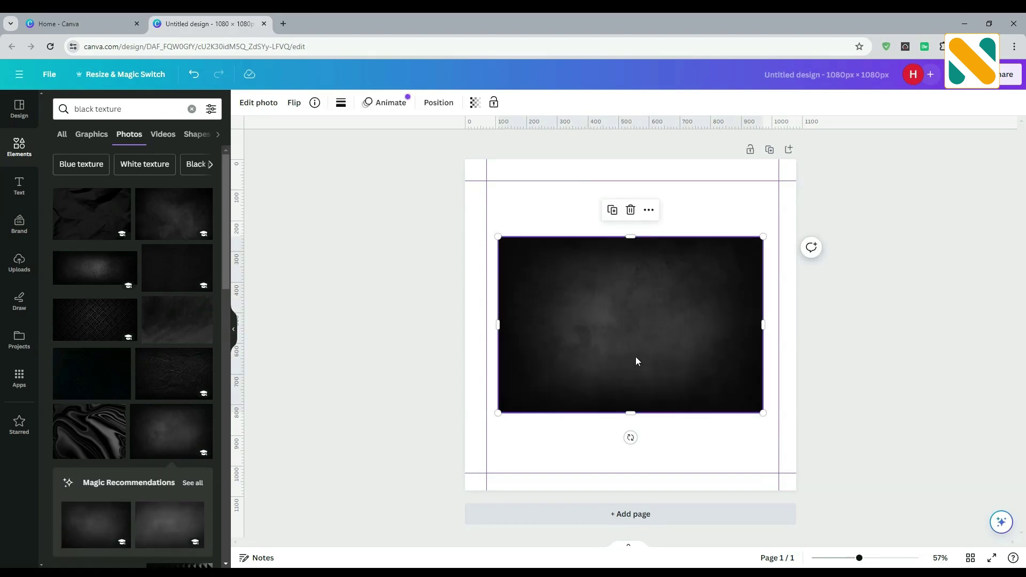
right_click(636, 350)
left_click(672, 529)
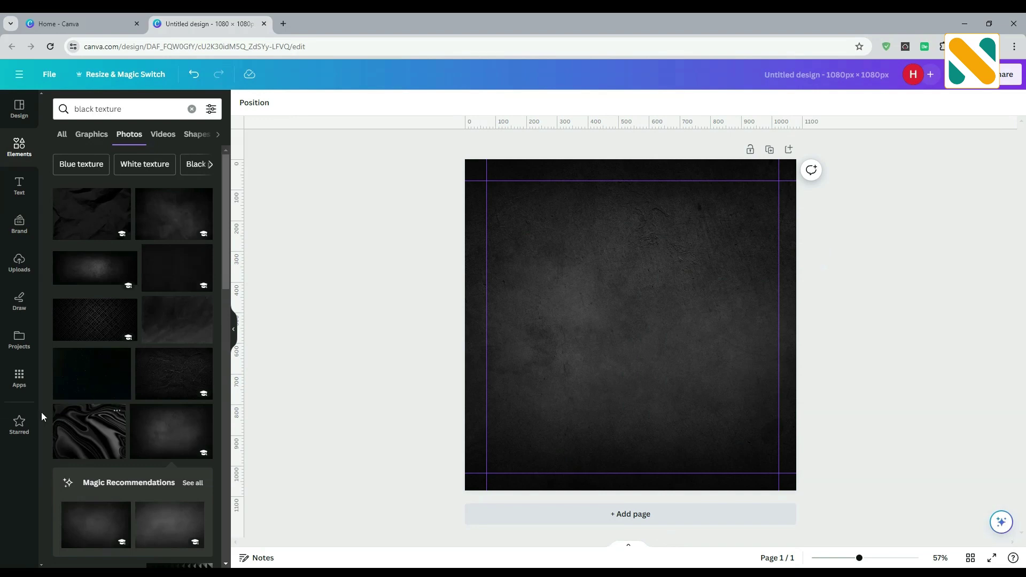
- Add the starred red square product stand, shrink it to about 650 px wide and centre it in the lower part of the canvas
left_click(19, 421)
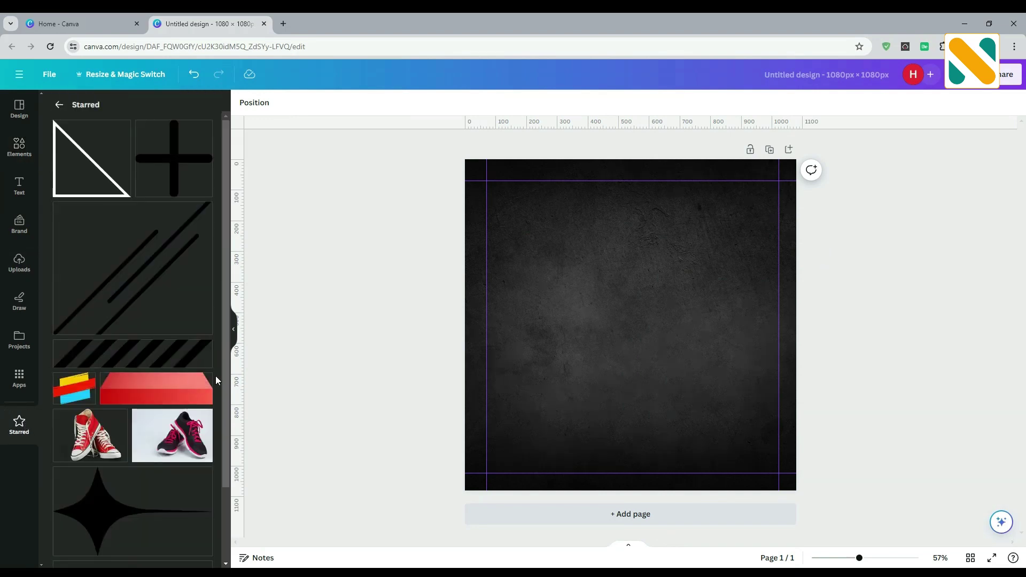
left_click(203, 382)
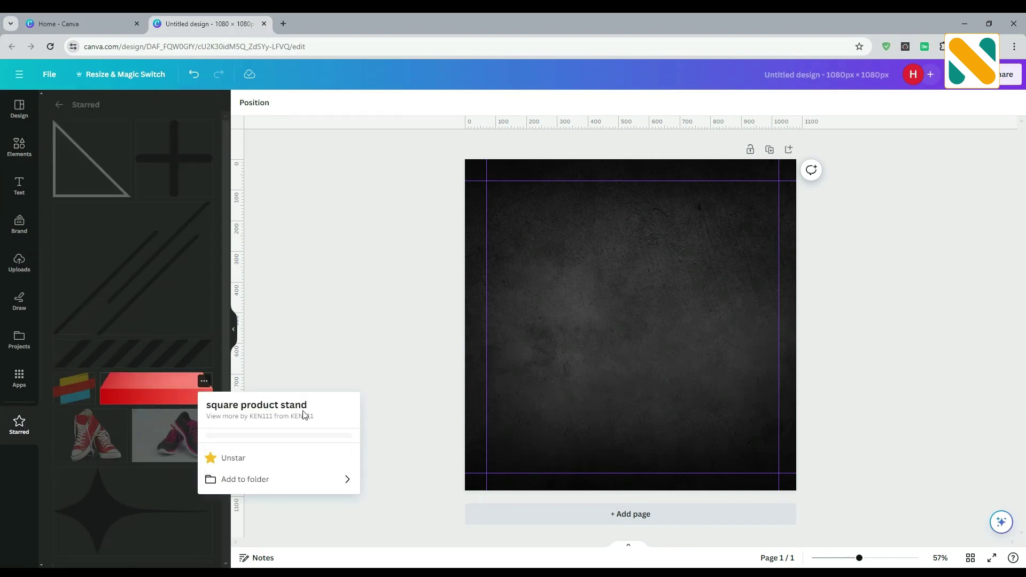
left_click(155, 388)
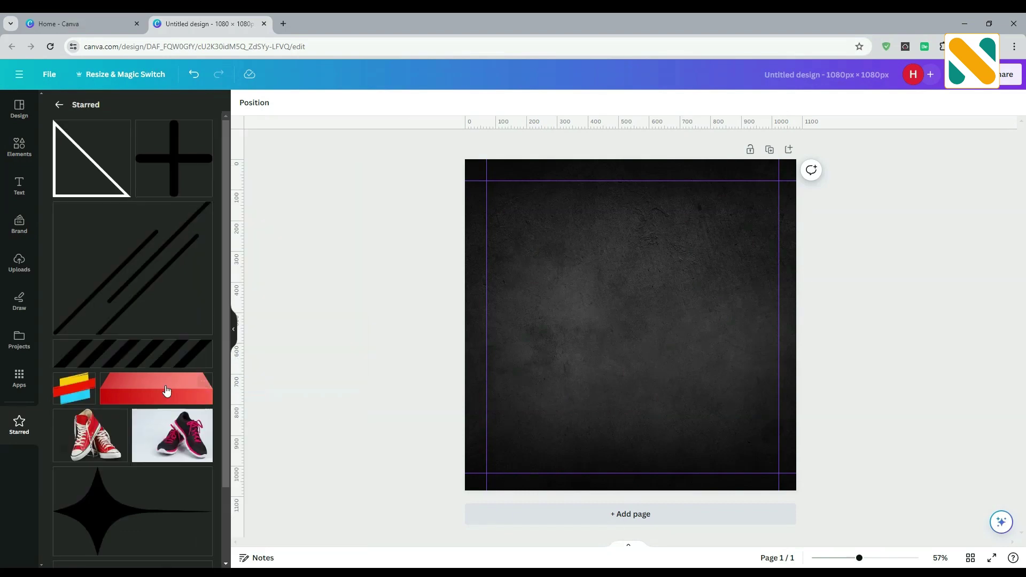
left_click(155, 389)
left_click_drag(497, 289, 562, 306)
left_click_drag(656, 332, 623, 404)
- Add the starred red sneakers photo, scale it to about 750 px wide and centre it standing on the red product stand
left_click(119, 419)
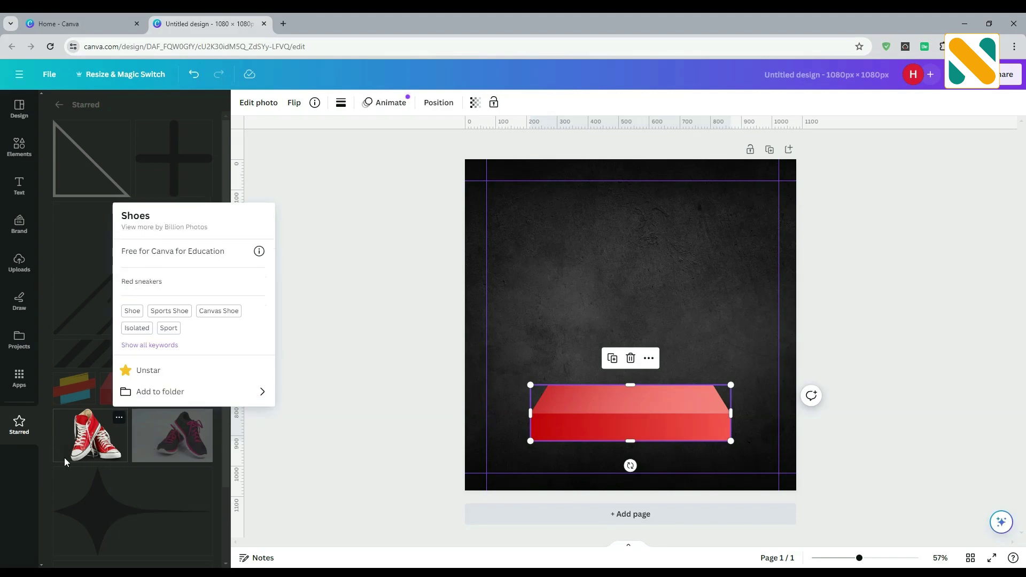
left_click(90, 435)
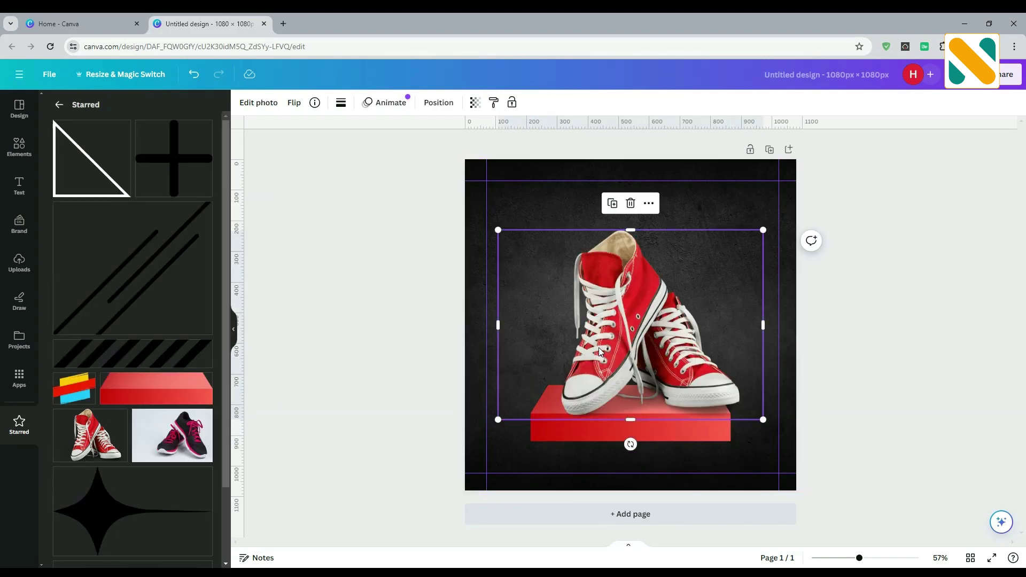
left_click_drag(501, 324, 519, 324)
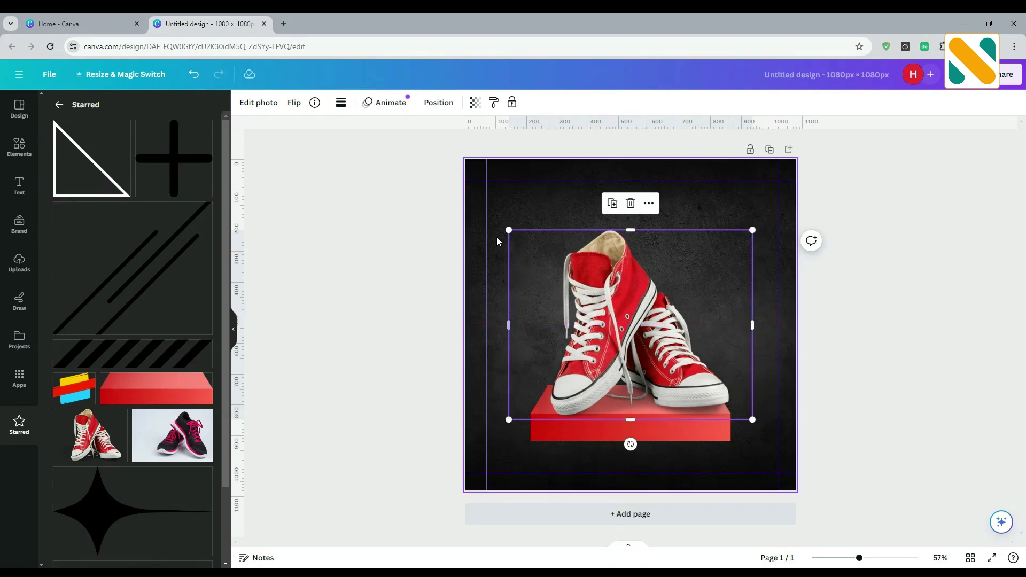
left_click_drag(519, 229, 522, 239)
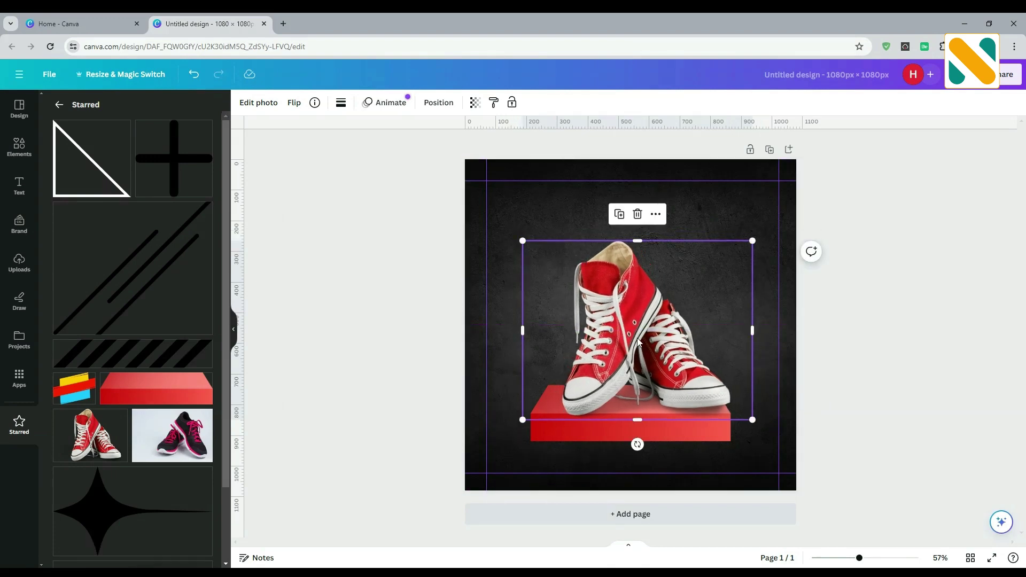
left_click_drag(637, 339, 631, 338)
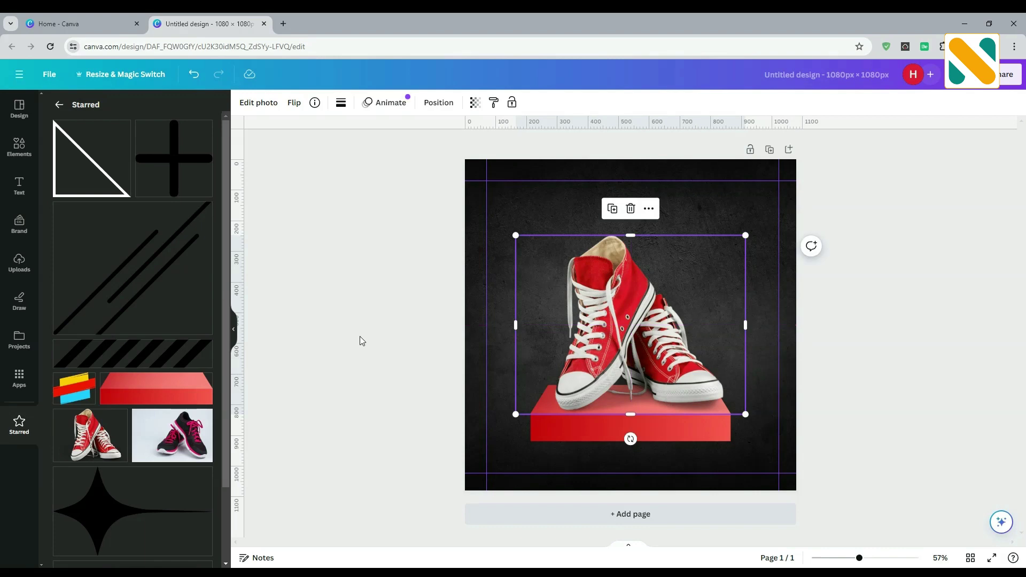
- Add the starred three-colour sale banner graphic, align it to the upper-right guides and enlarge it to about 460 px wide
left_click(87, 381)
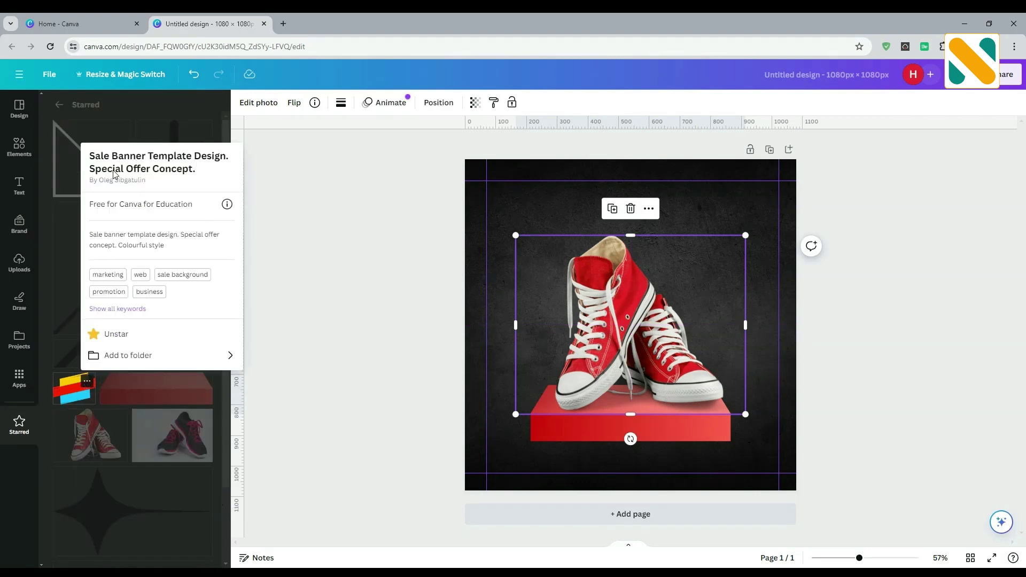
left_click(70, 395)
left_click(70, 395)
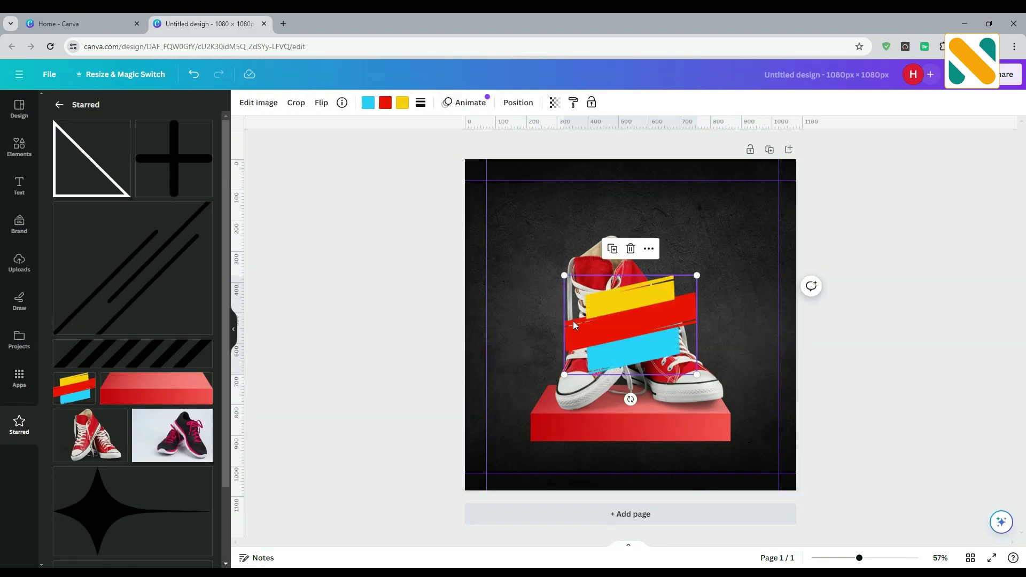
left_click_drag(620, 339, 700, 245)
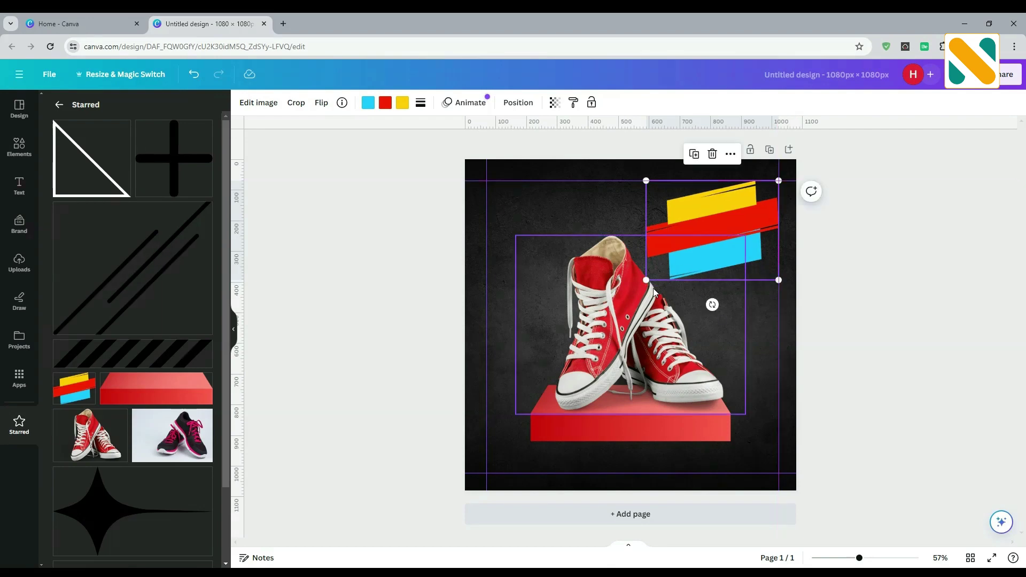
left_click_drag(643, 281, 634, 289)
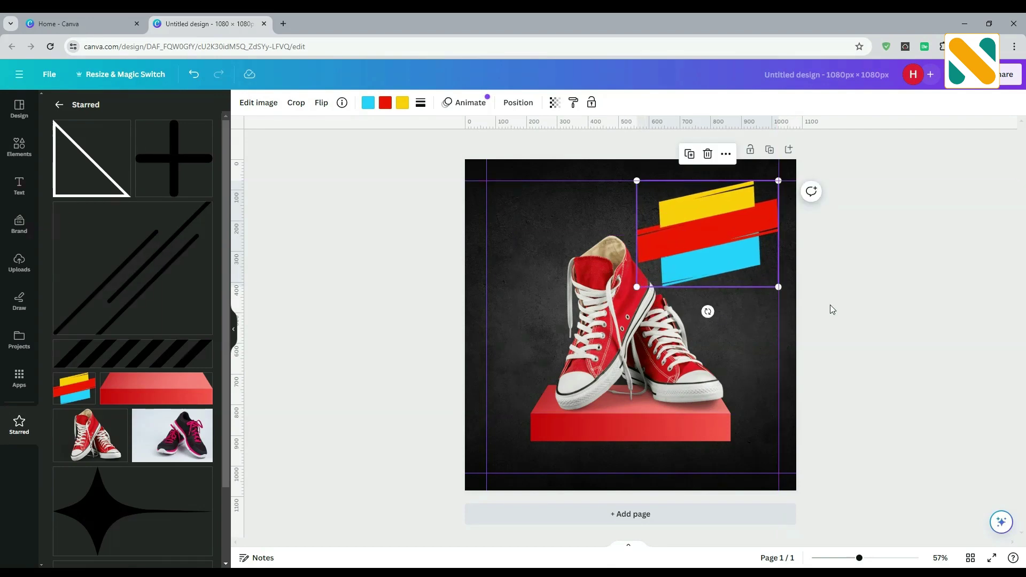
left_click(848, 303)
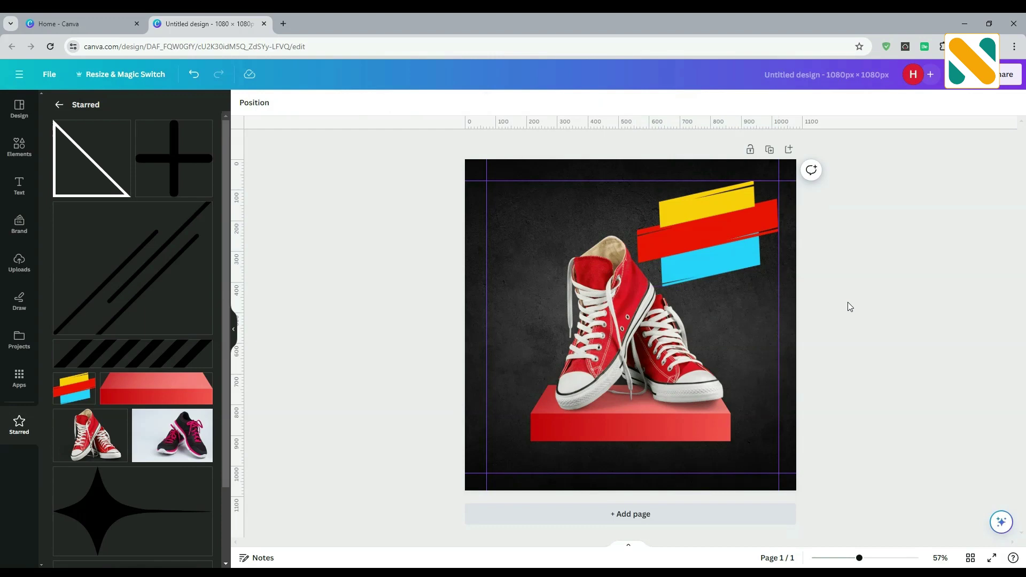
- Add a subheading text box over the sneakers, and make its text uppercase and white
left_click(19, 185)
left_click_drag(96, 262, 489, 317)
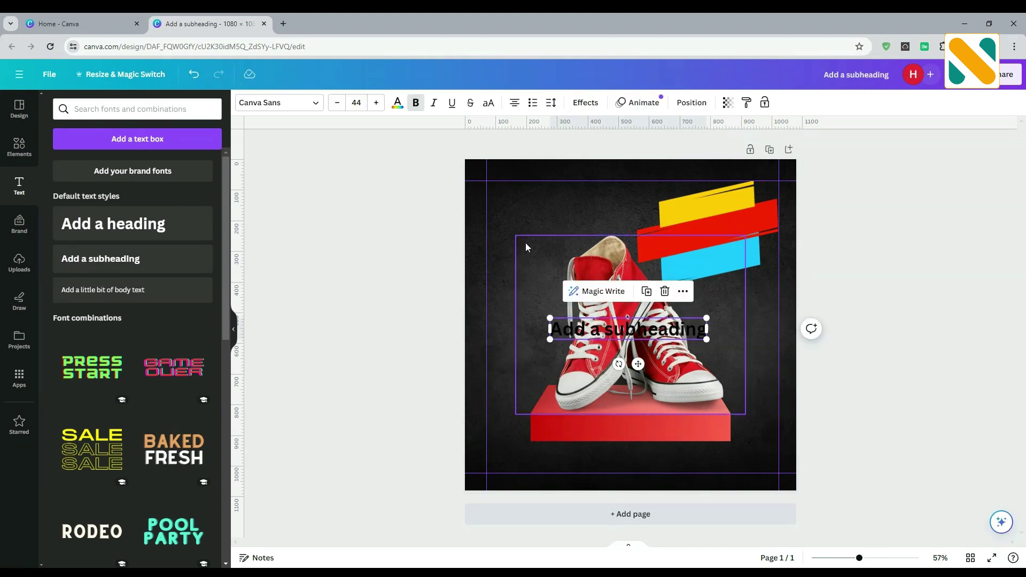
left_click(489, 104)
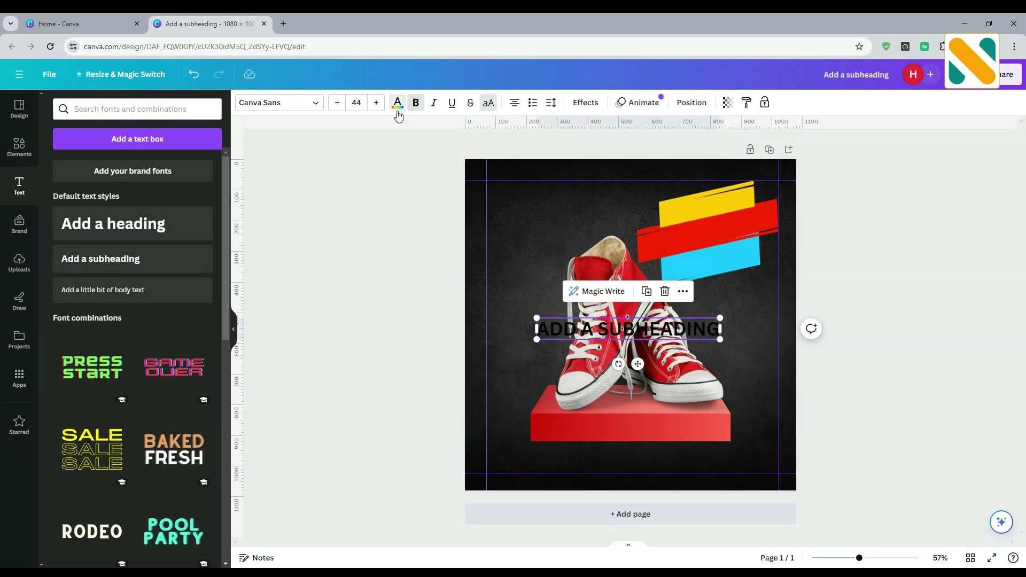
left_click(398, 103)
left_click(214, 426)
left_click(518, 344)
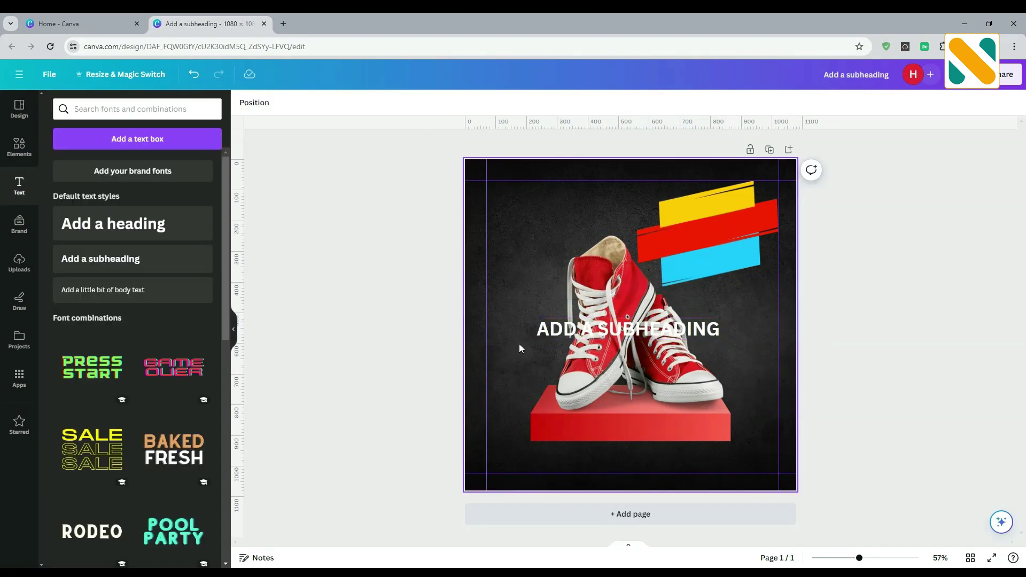
- Replace the subheading text with "BLACK FRIDAY" and move it just below the sale banner graphic
left_click(611, 333)
left_click(611, 333)
type("BLAC")
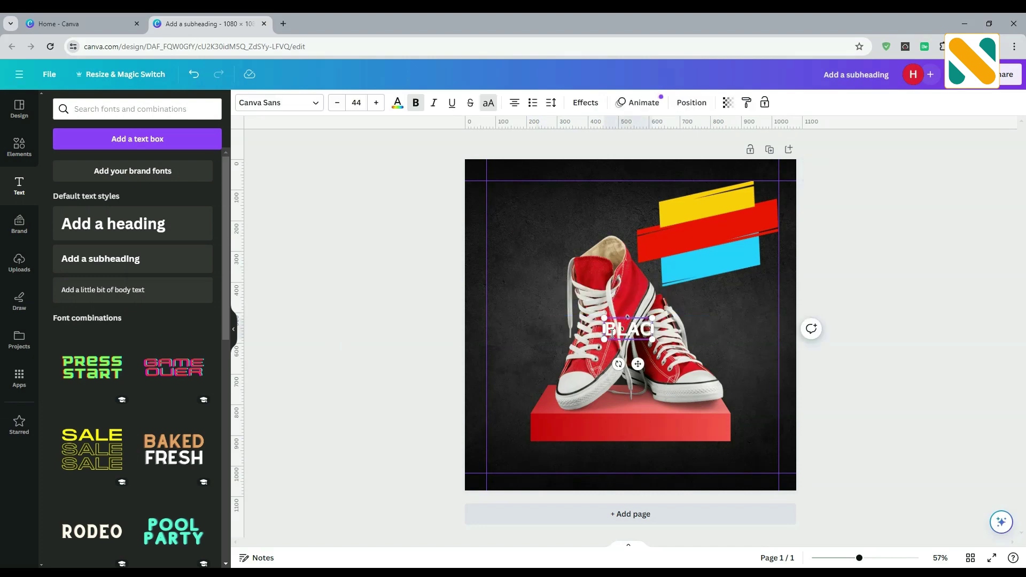
type("K FRIDAY")
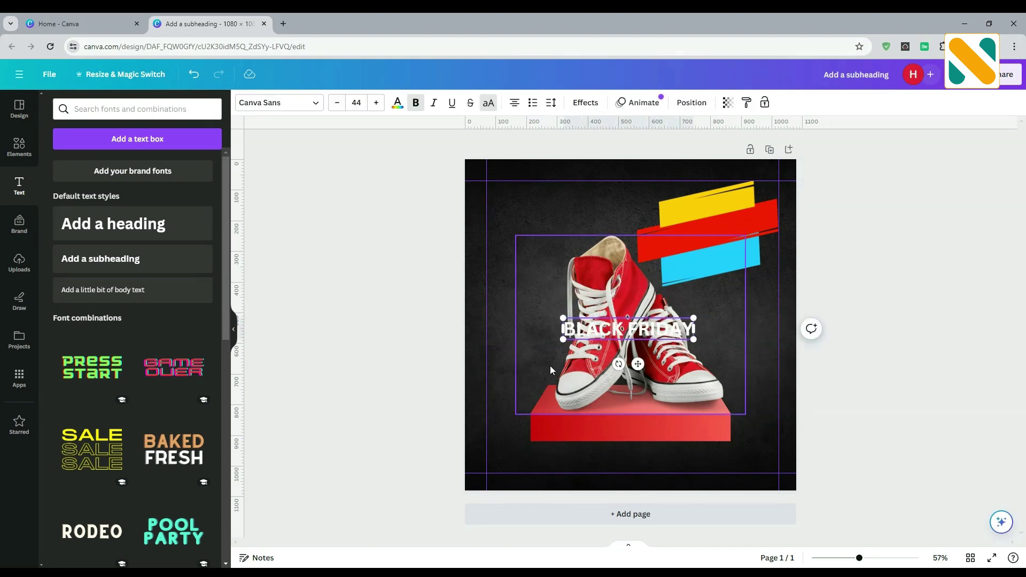
left_click(369, 346)
left_click_drag(692, 316, 758, 294)
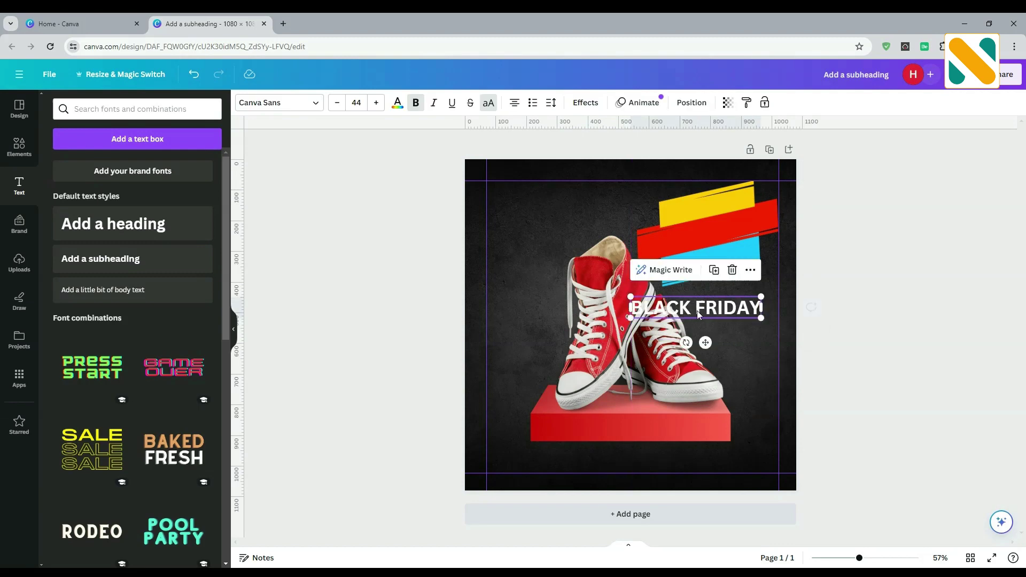
- Search the fonts for "mont" and set the BLACK FRIDAY text's font to Montserrat
left_click(274, 103)
left_click(171, 132)
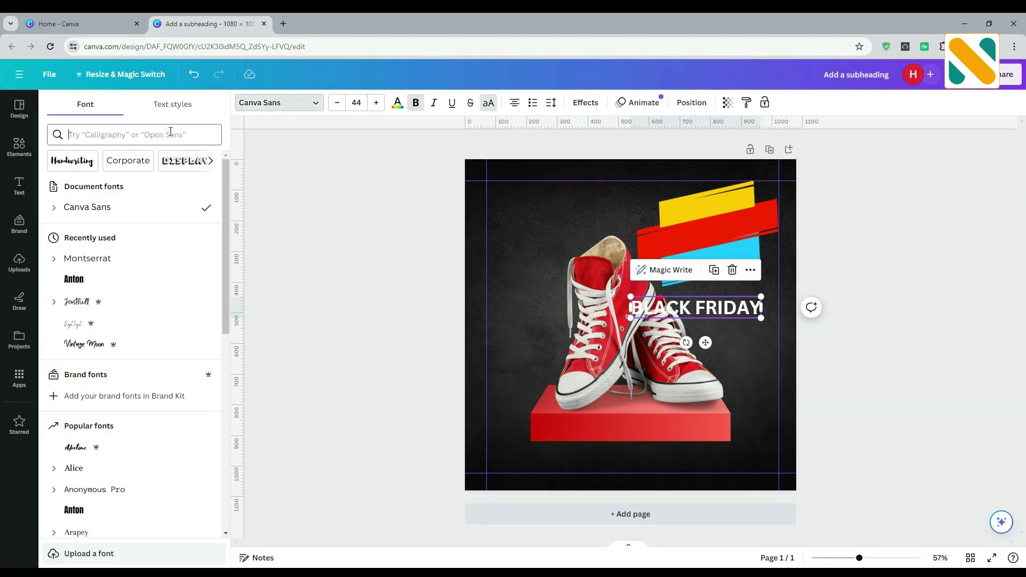
type("m,")
key("BackSpace")
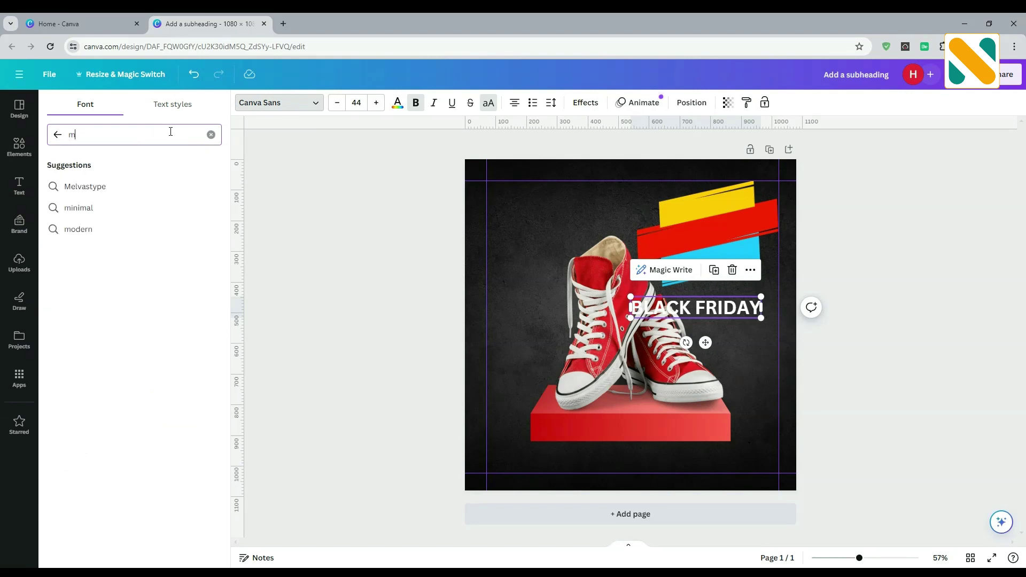
type("ontes")
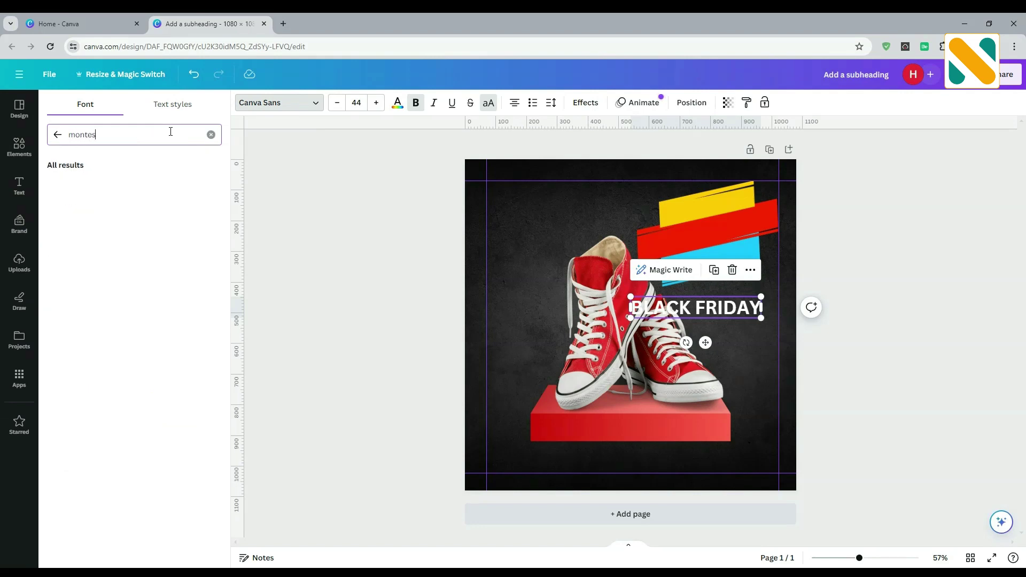
key("BackSpace")
key("BackSpace")
left_click(133, 207)
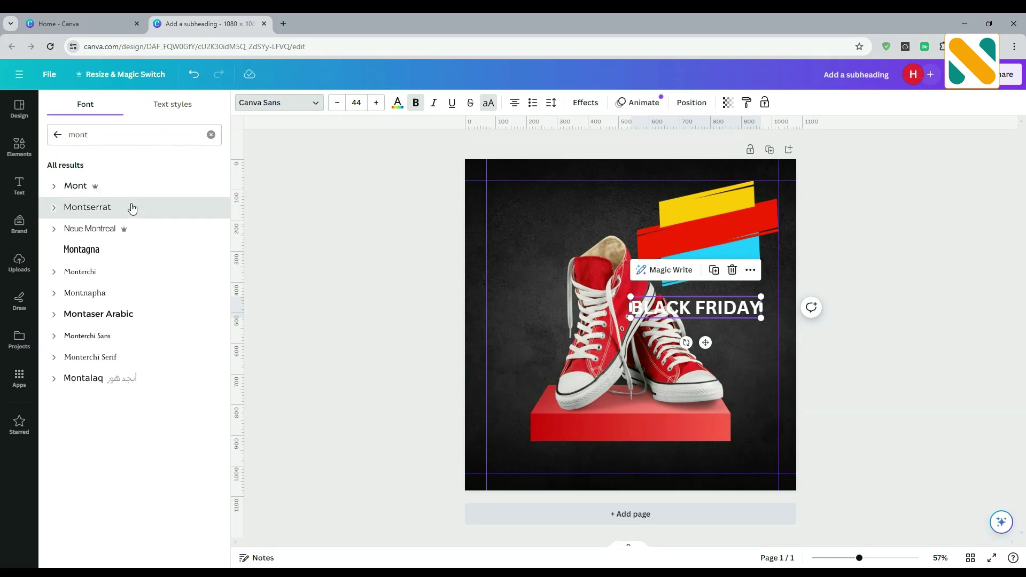
- Move the BLACK FRIDAY text onto the sale banner's red stripe and apply the Shadow text effect
left_click(355, 203)
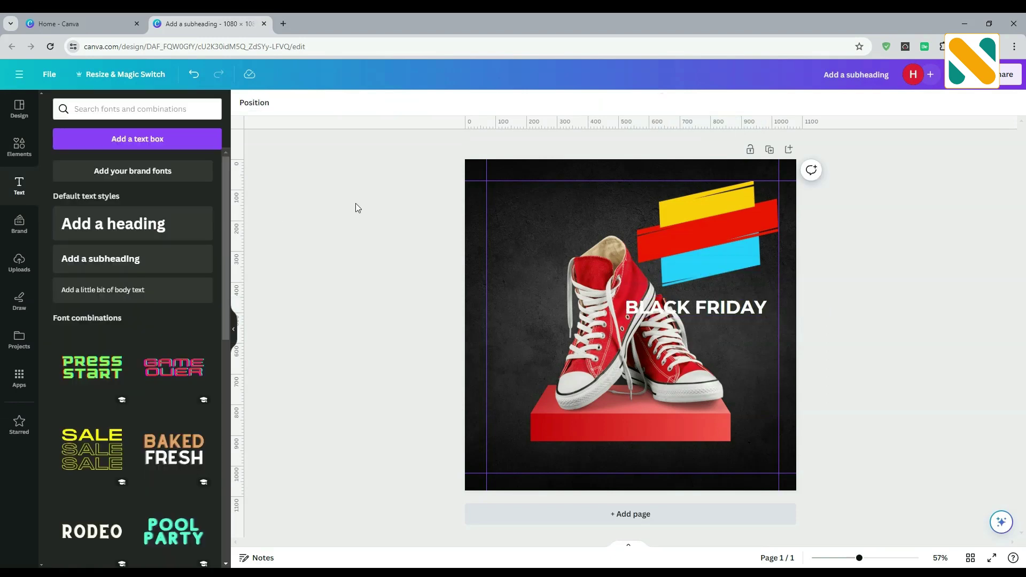
left_click_drag(678, 306, 678, 240)
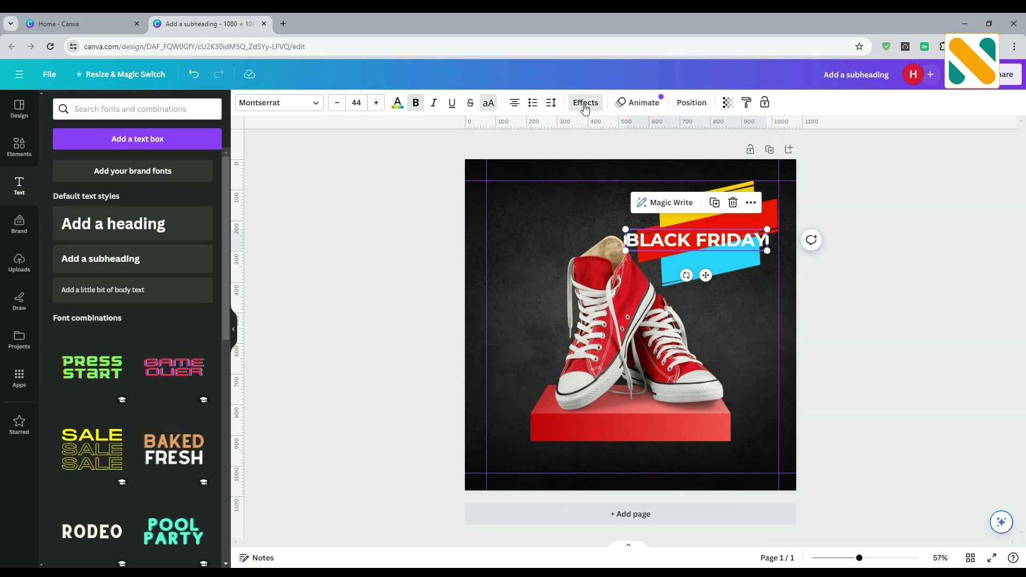
left_click(585, 102)
left_click(152, 172)
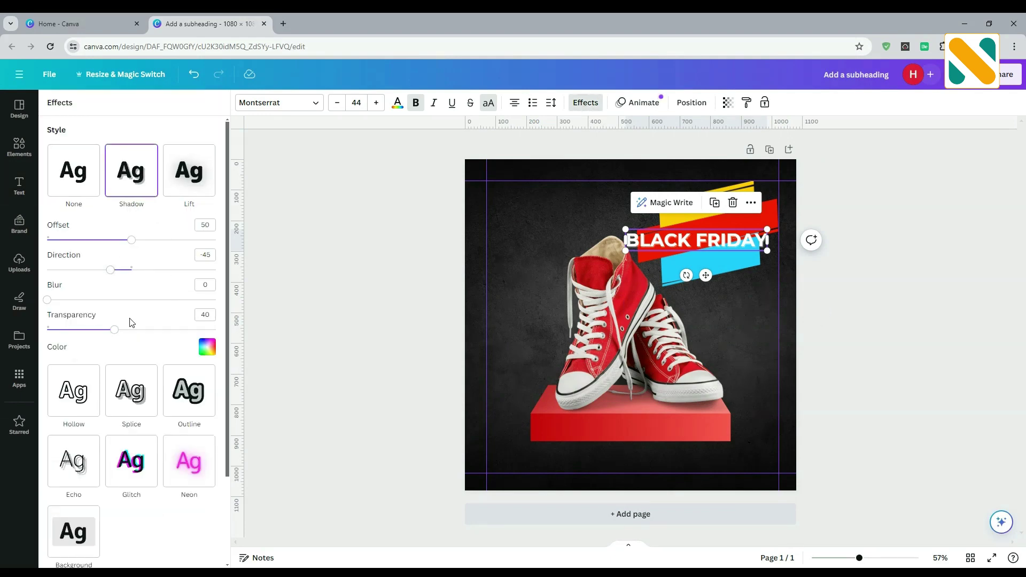
- Set the text shadow's transparency to 100, its colour to black and its blur to about 94
left_click_drag(116, 330, 200, 334)
left_click(207, 347)
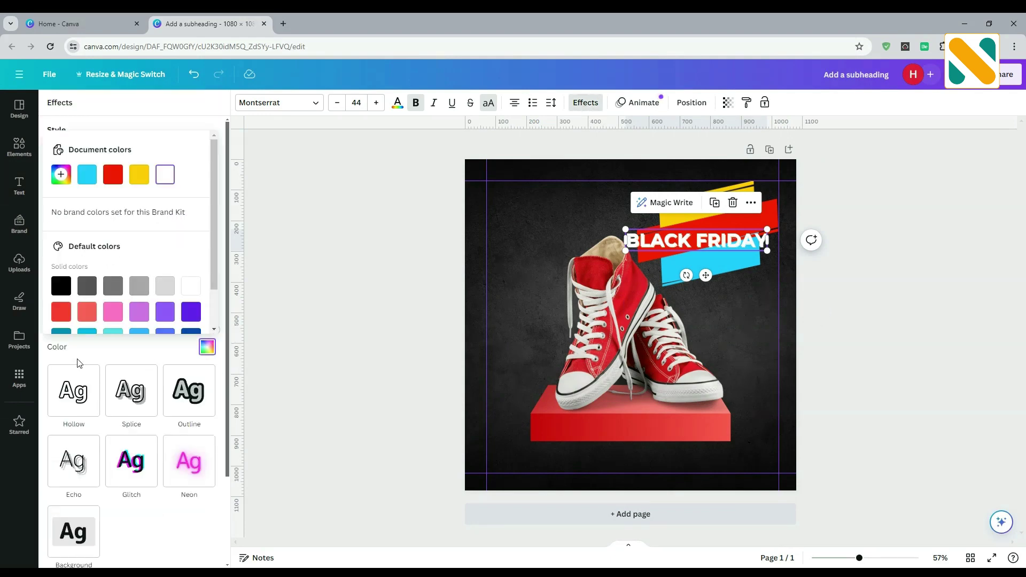
left_click(59, 287)
left_click_drag(49, 299, 207, 303)
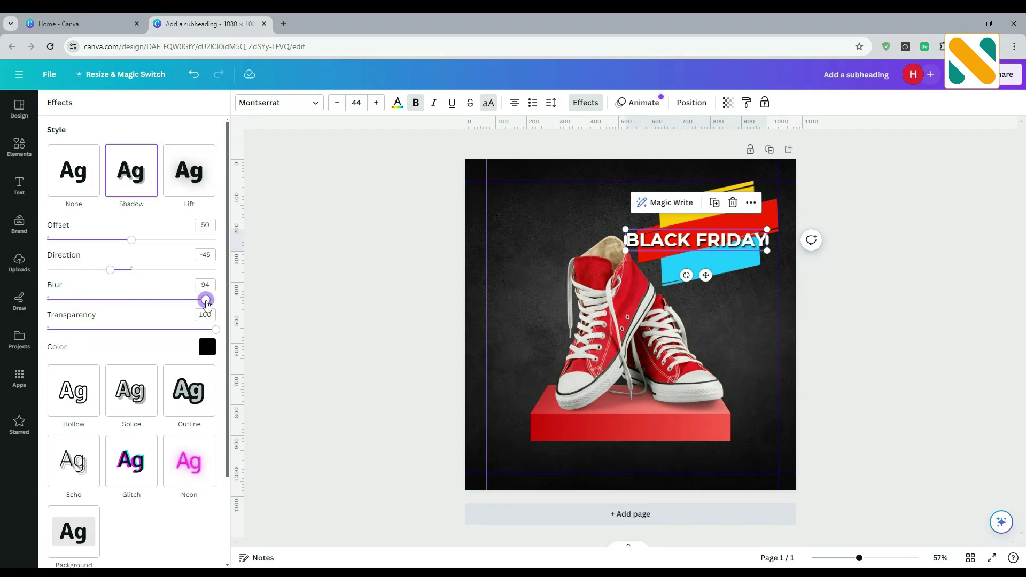
left_click(362, 280)
- Move the text onto the banner's yellow stripe and shorten it to BLACK
left_click_drag(728, 242, 776, 217)
left_click(701, 217)
key("BackSpace")
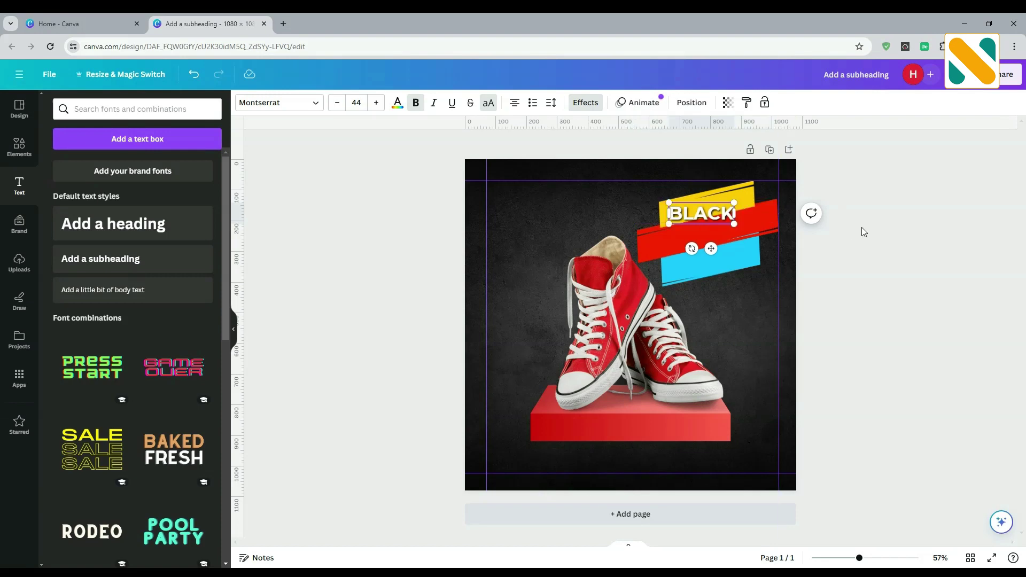
left_click(861, 226)
- Rotate the BLACK text to about -13° to follow the yellow stripe, and enlarge it to font size 55.7
left_click(717, 216)
mouse_move(693, 248)
left_mouse_down()
mouse_move(701, 255)
mouse_move(707, 239)
mouse_move(696, 250)
left_mouse_up()
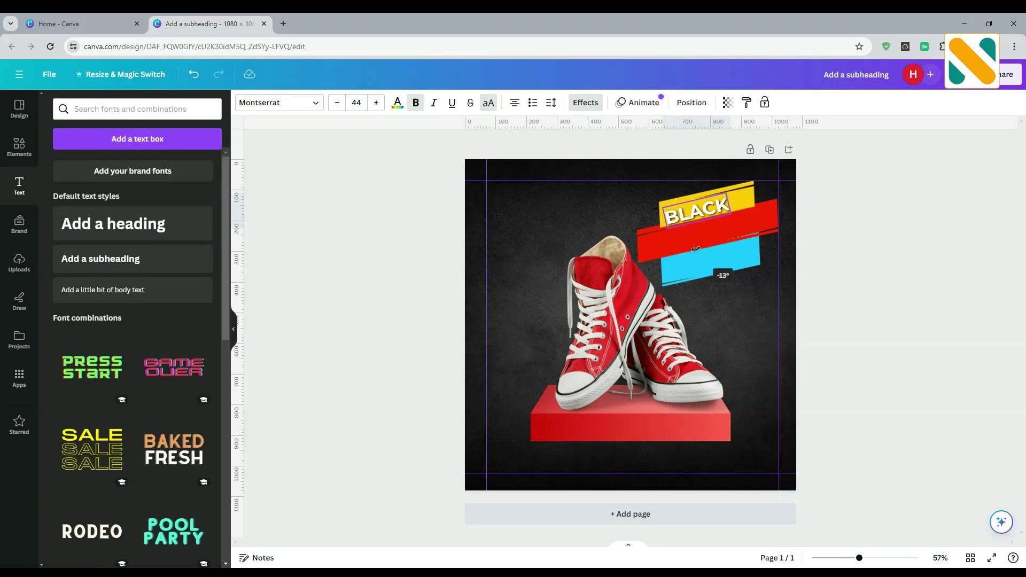
left_click_drag(695, 249, 696, 249)
left_click(874, 272)
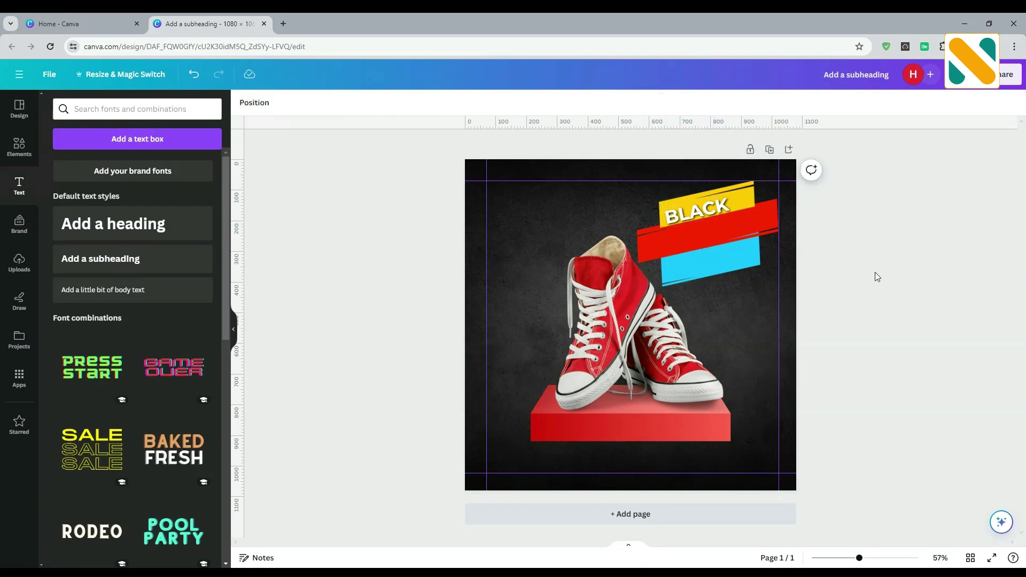
left_click(694, 206)
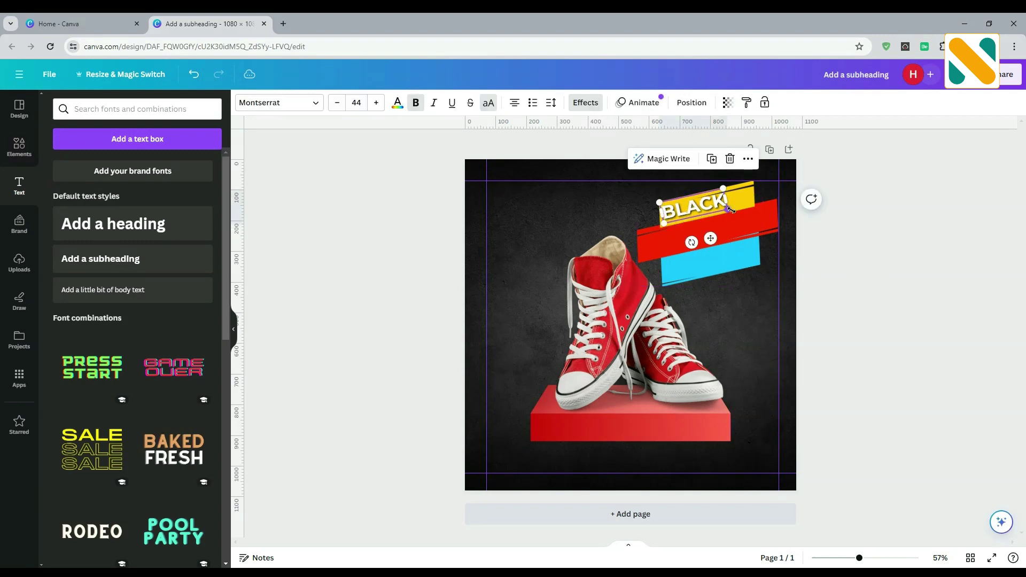
left_click_drag(730, 210, 710, 233)
- Duplicate the BLACK text, change the bold copy to FRIDAY and widen its box so the word fits on one line
key("ctrl+d")
key("ctrl+b")
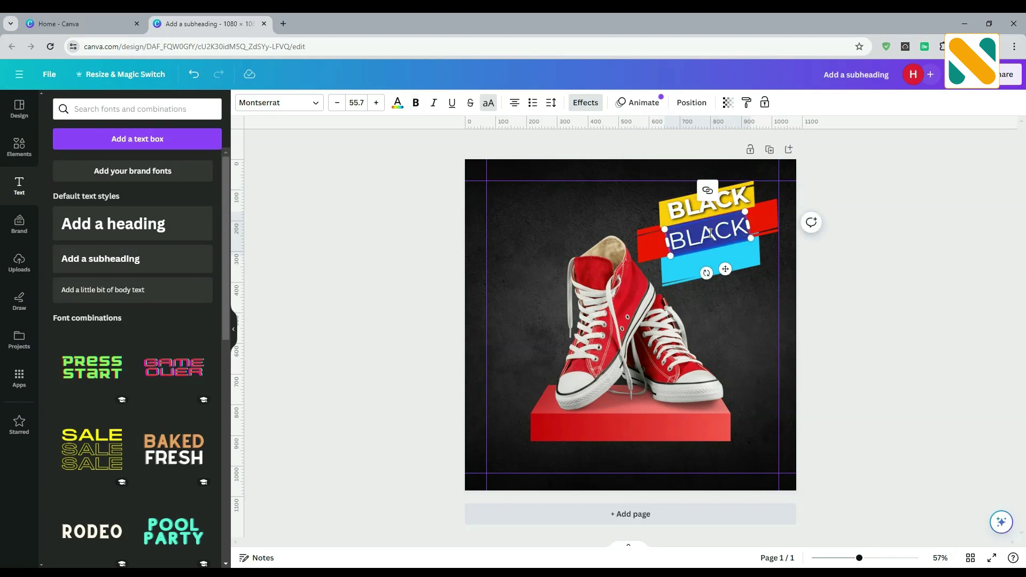
key("ctrl+b")
type("FRIDAY")
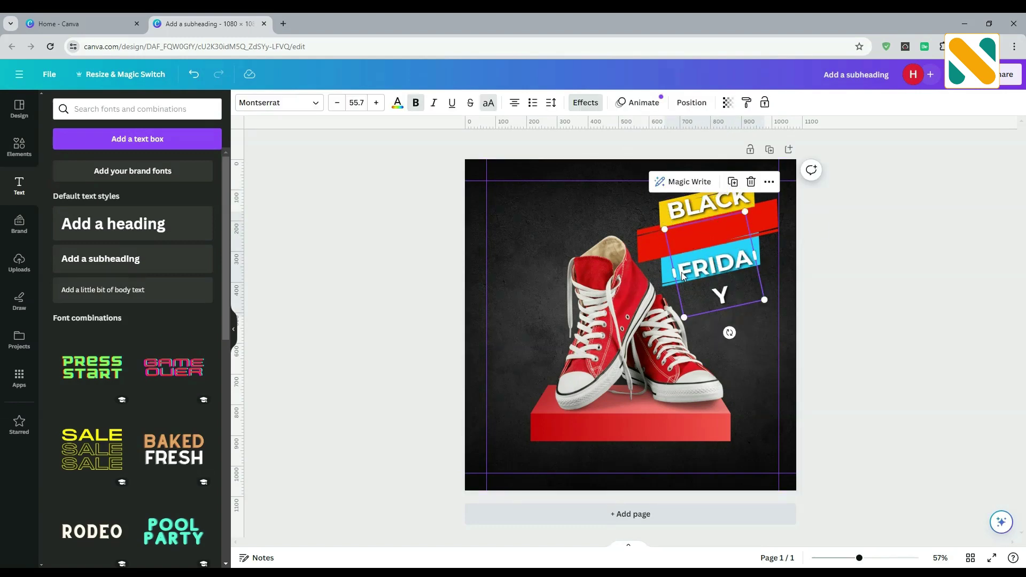
left_click_drag(673, 274, 641, 282)
left_click(847, 290)
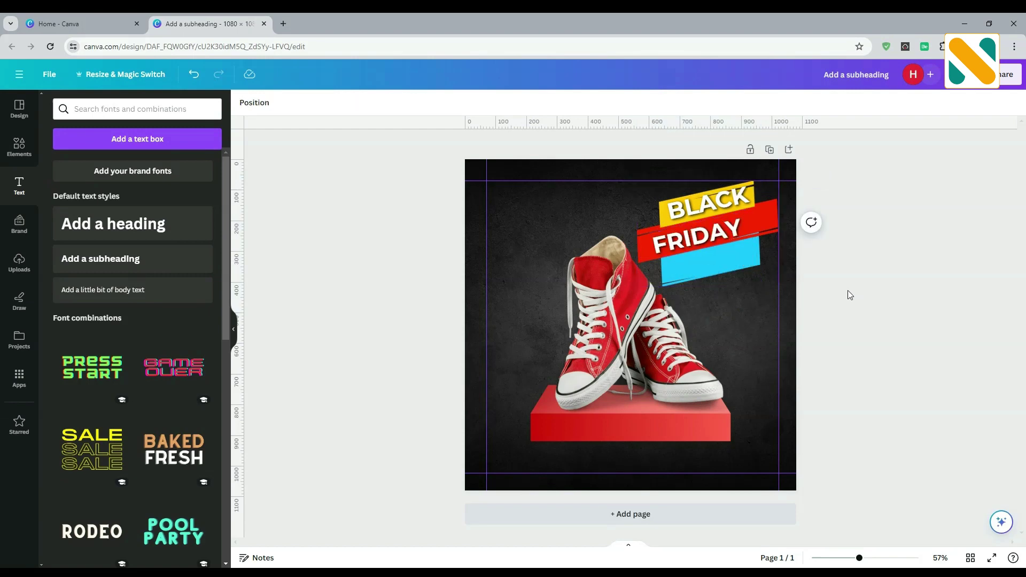
- Reposition the FRIDAY text on the banner's red stripe and enlarge it to font size 72.4
mouse_move(713, 237)
left_mouse_down()
mouse_move(707, 230)
mouse_move(780, 237)
mouse_move(734, 235)
left_mouse_up()
key("Down")
key("Down")
key("Down")
key("Down")
key("Down")
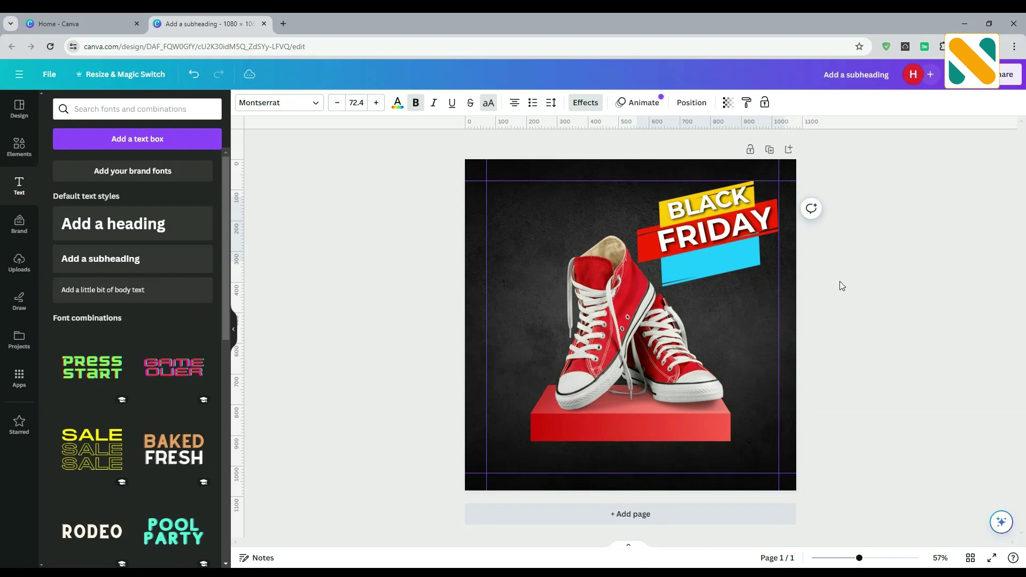
- Enlarge the FRIDAY text to font size 79.8 and nudge it right to centre it on the red stripe
left_click_drag(644, 263, 630, 266)
key("Right")
key("Right")
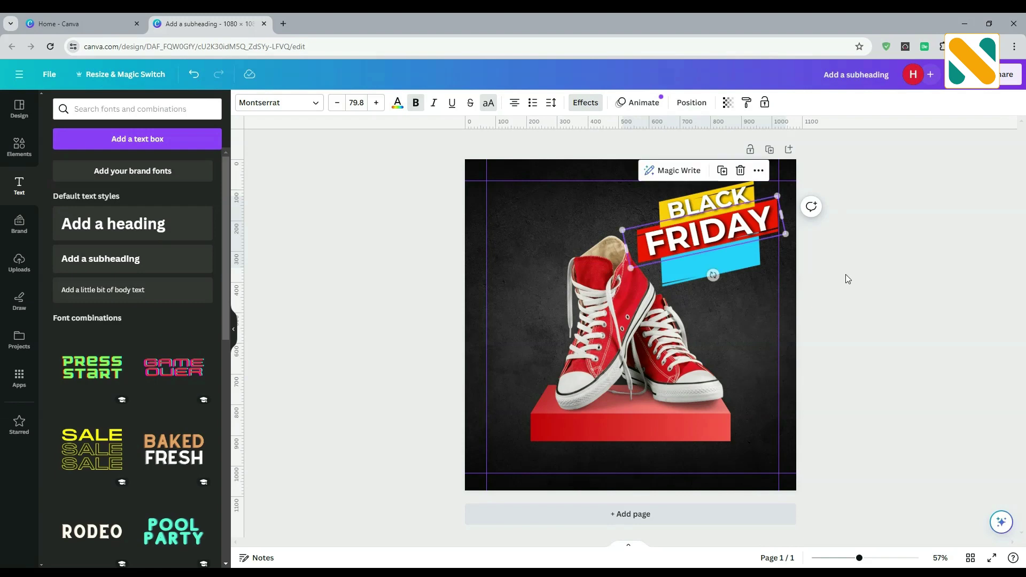
key("Right")
key("Right")
key("Escape")
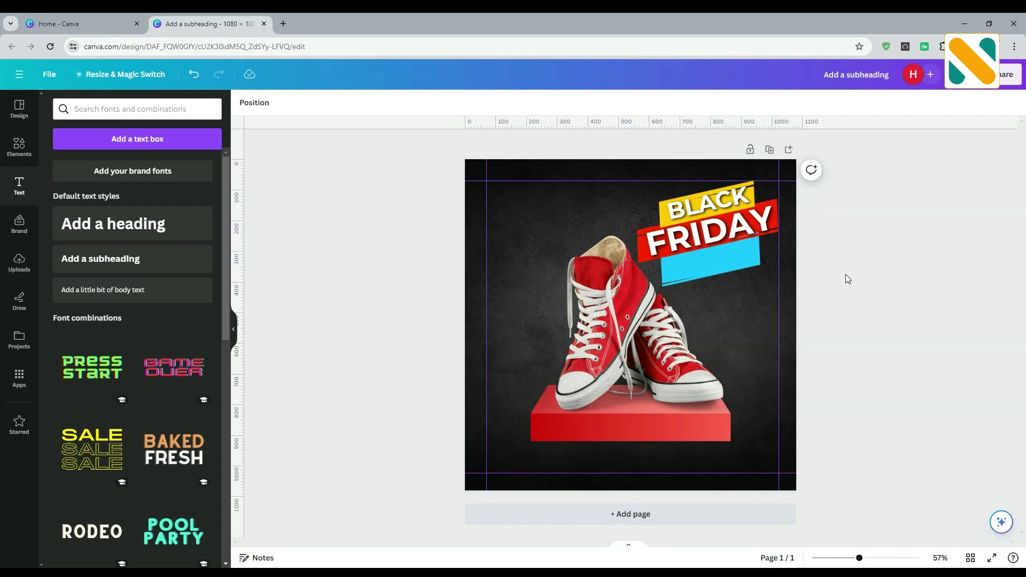
- Copy the BLACK text onto the banner's light blue stripe and change the copy's wording to OFFER
left_click_drag(721, 201, 723, 259)
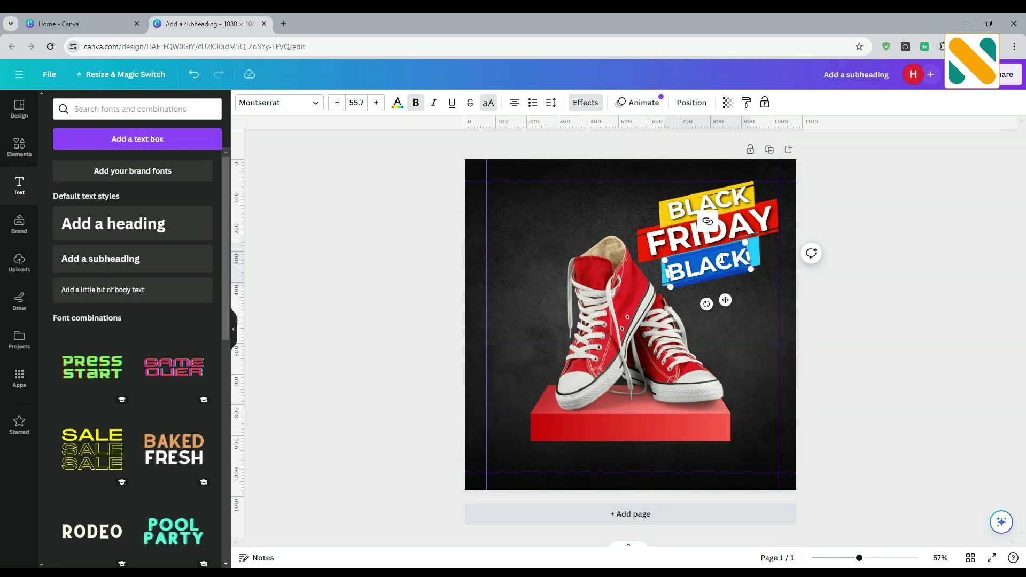
type("OFFER!")
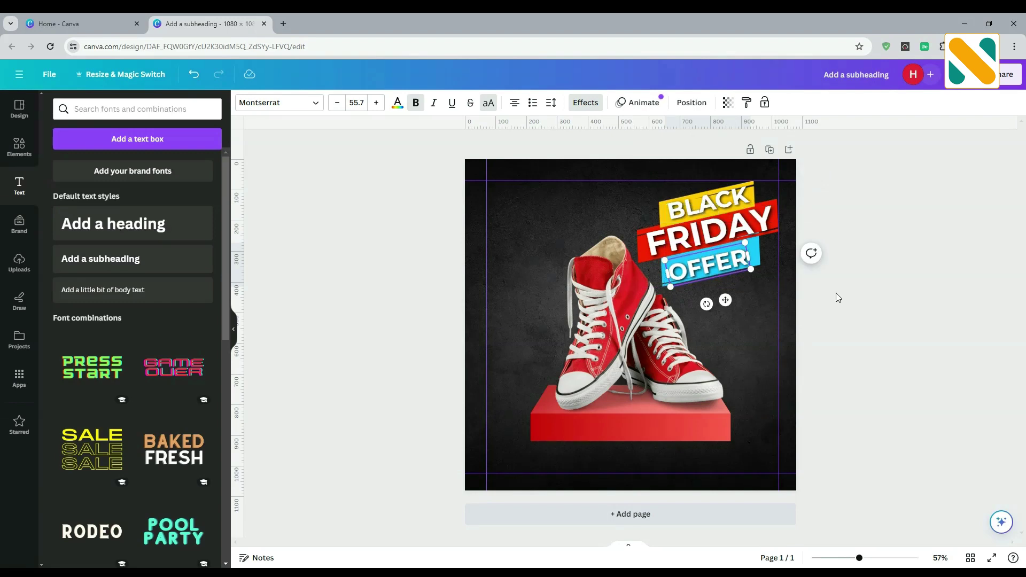
left_click(835, 293)
left_click(732, 264)
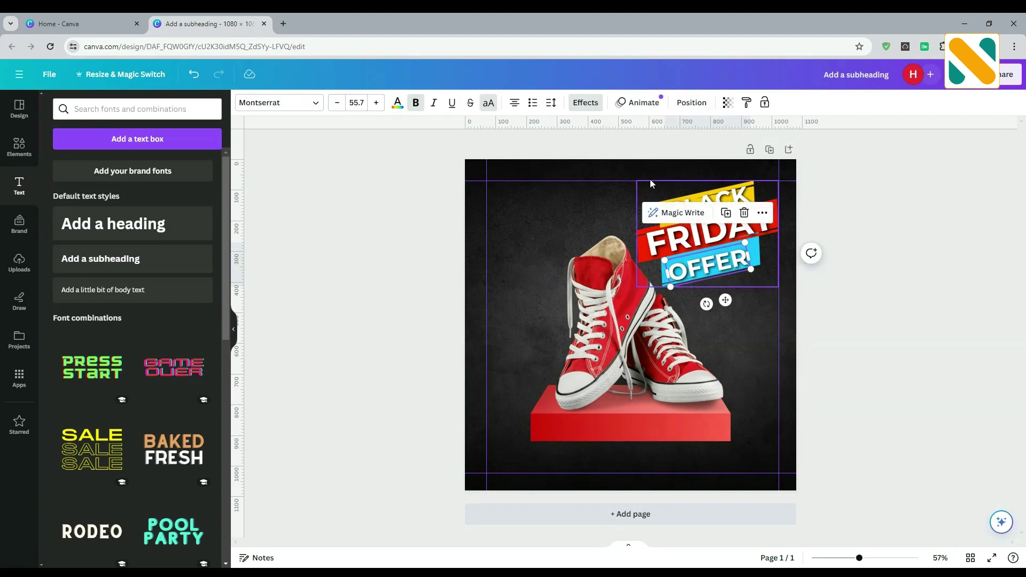
left_click(583, 104)
left_click(300, 247)
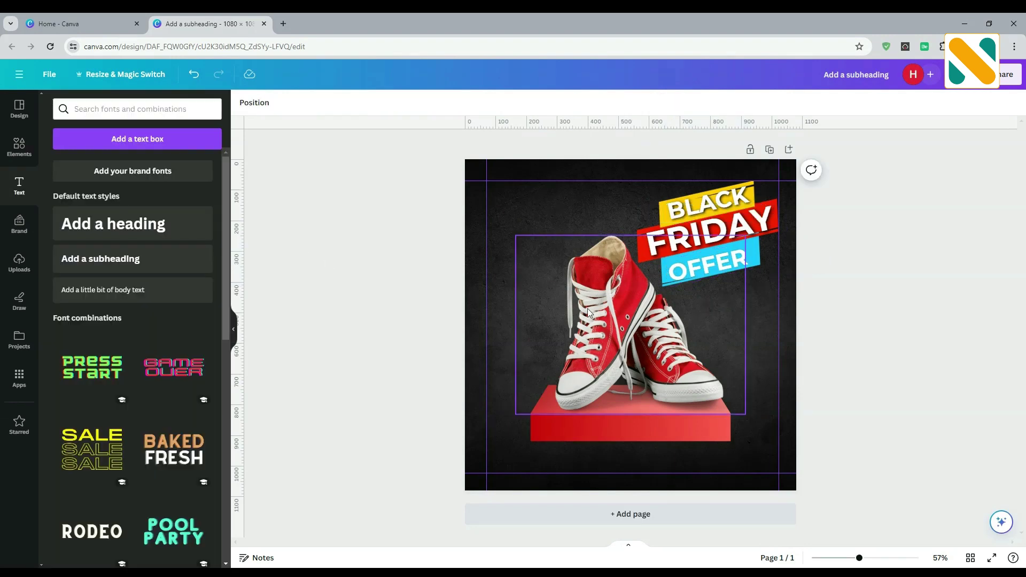
- Change the sale banner's light blue stripe to black
left_click(762, 250)
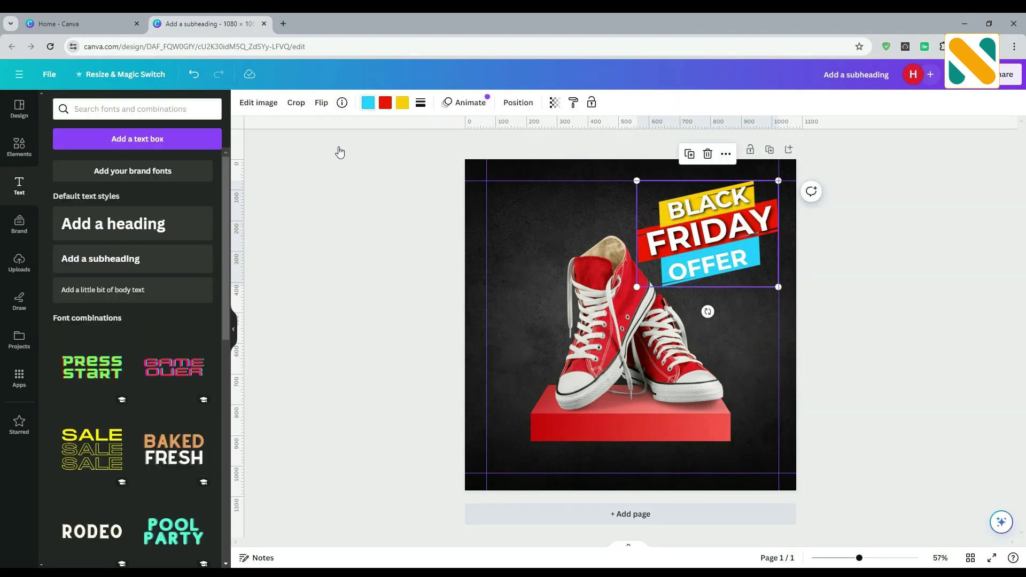
left_click(367, 102)
left_click(62, 421)
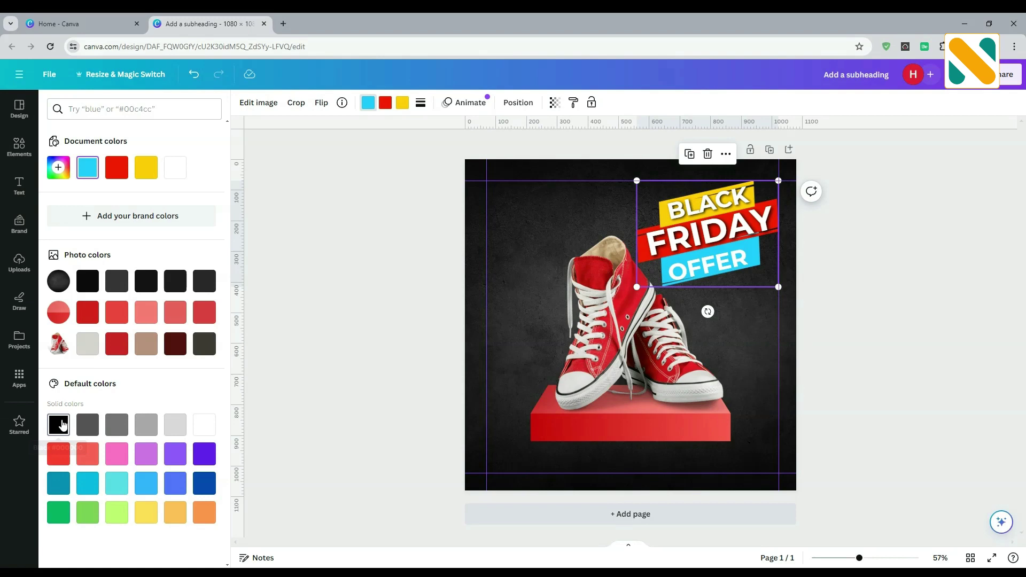
left_click(415, 278)
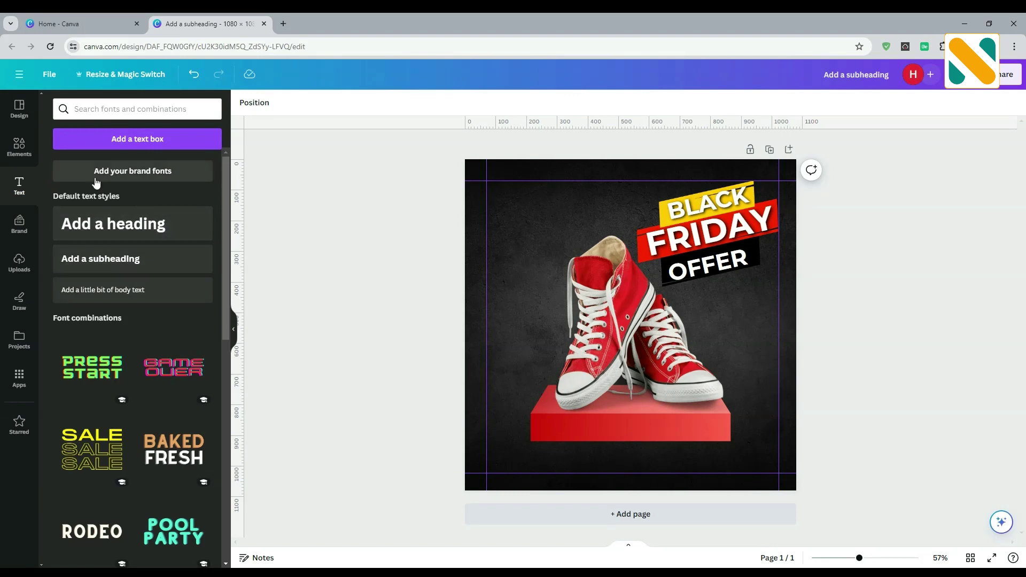
- Search the elements for "cart" graphics and add the round shopping cart icon to the poster
left_click(16, 147)
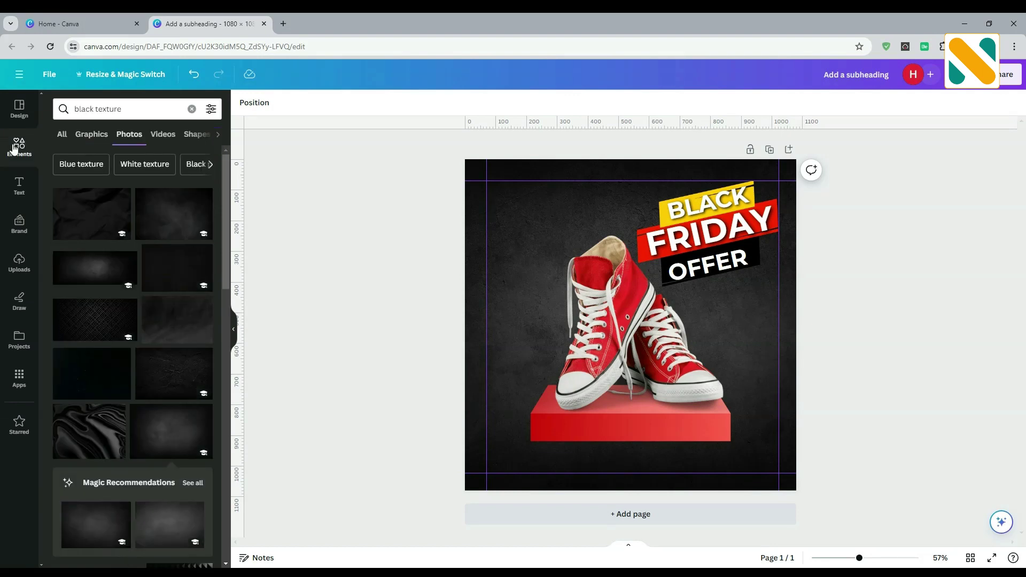
left_click(192, 108)
left_click(116, 109)
type("cart")
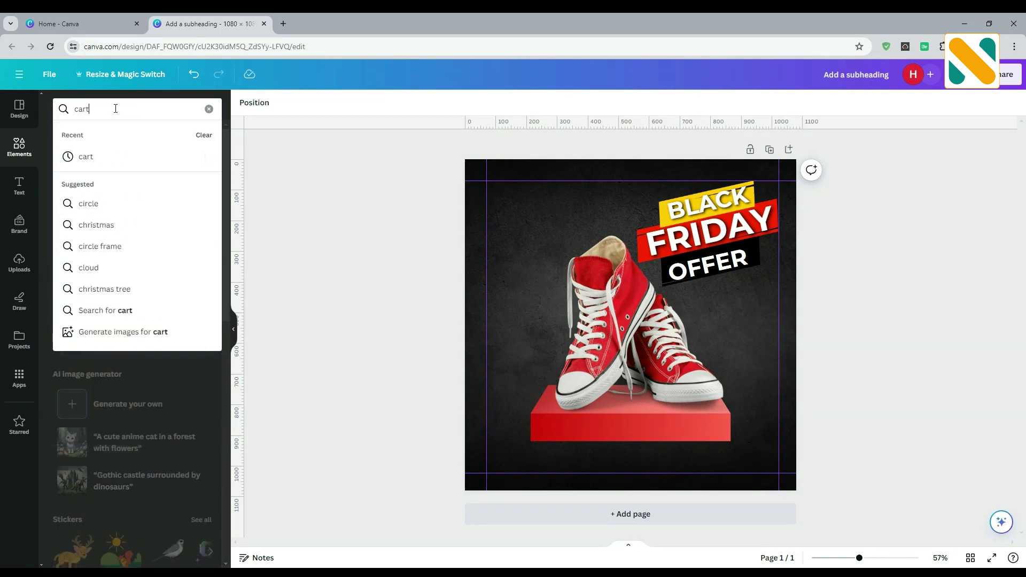
key("Return")
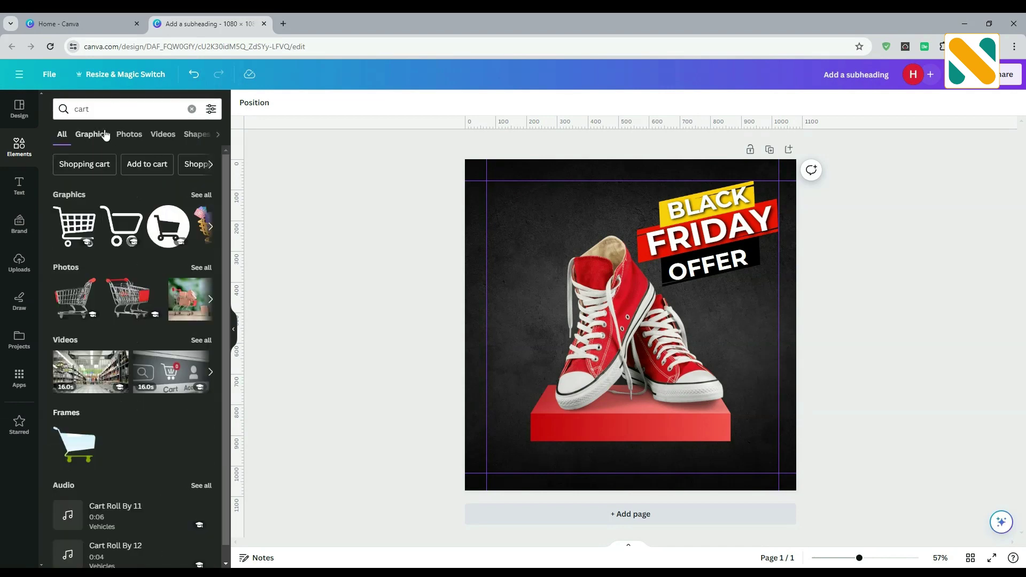
left_click(105, 135)
left_click(187, 213)
left_click(417, 239)
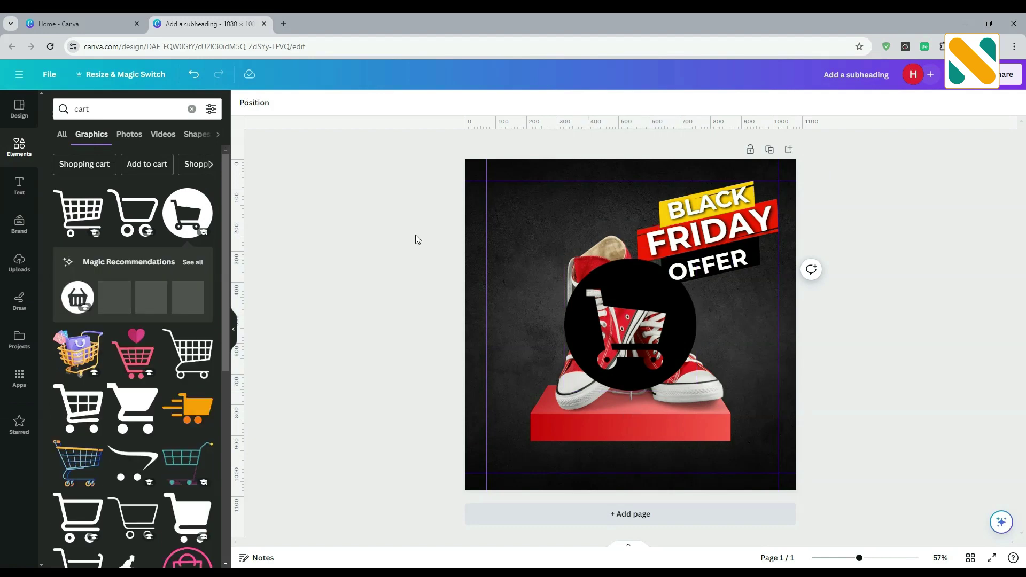
- Align the cart icon to the poster's upper-left guides, shrink it to about 50 px and recolour it yellow
left_click_drag(601, 300, 522, 222)
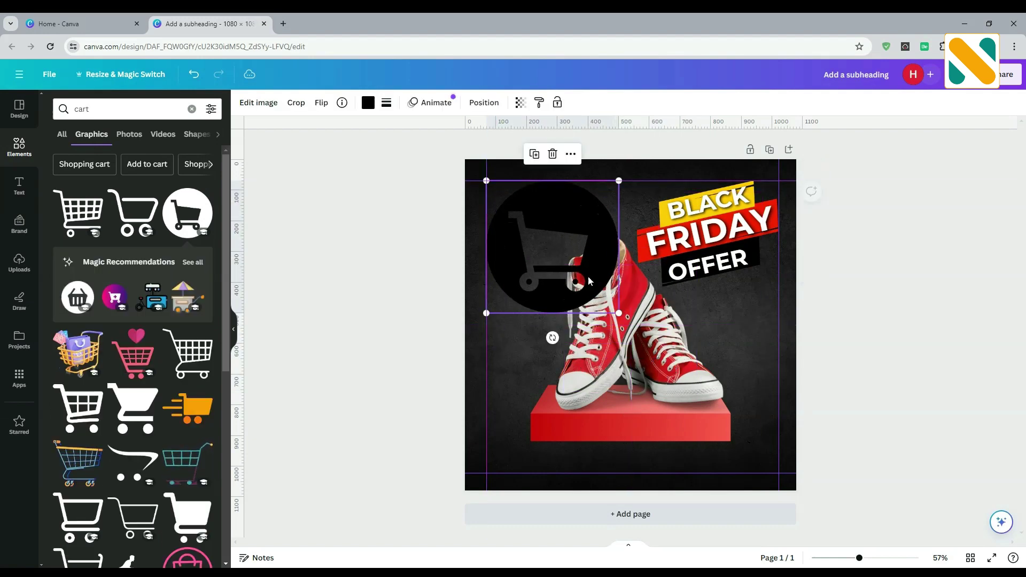
left_click_drag(619, 313, 502, 196)
left_click(368, 106)
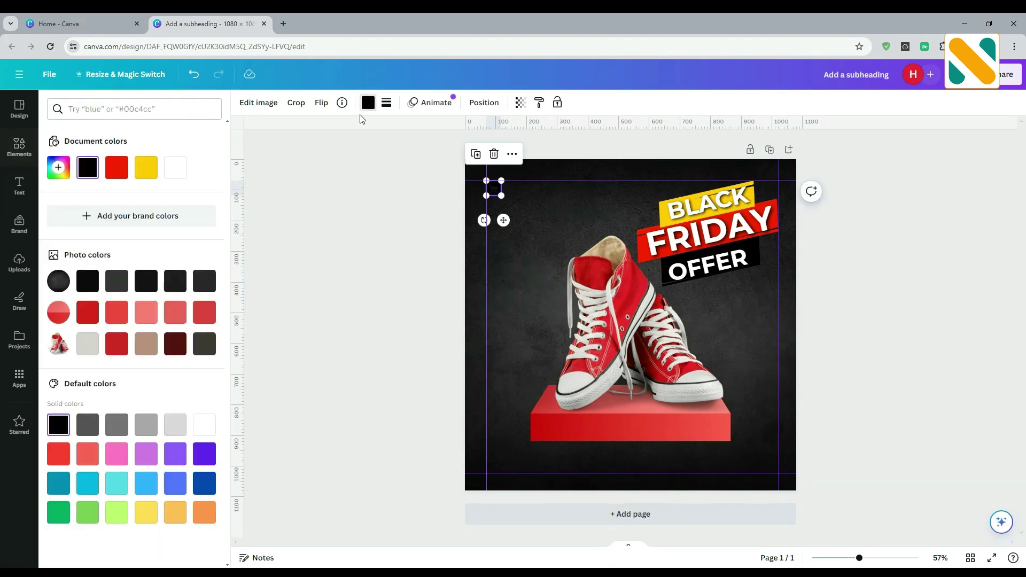
left_click(146, 167)
left_click(381, 206)
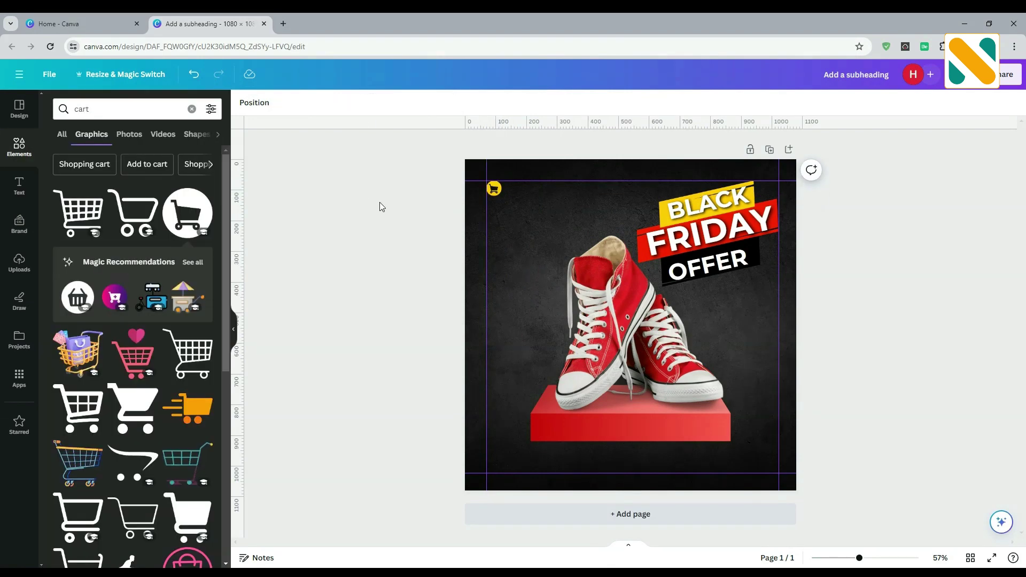
- Add a subheading text box above the sneakers, and make its text white and uppercase
left_click(19, 186)
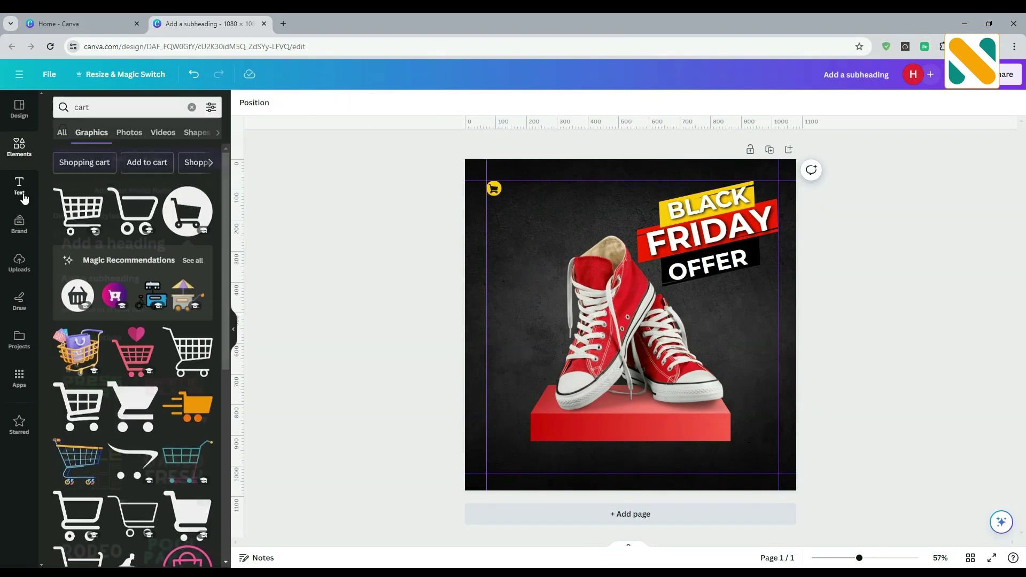
left_click_drag(137, 262, 575, 238)
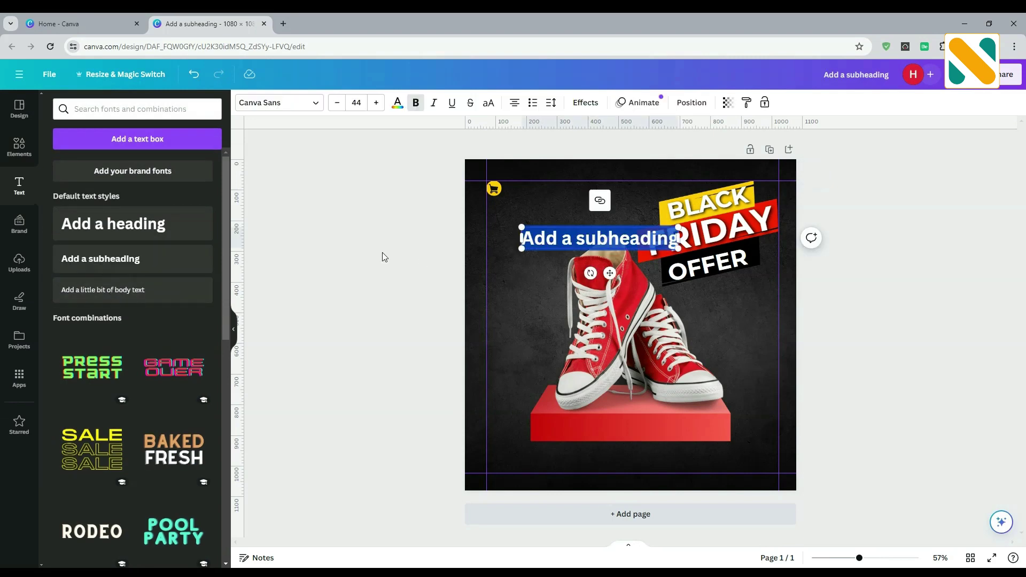
left_click(397, 104)
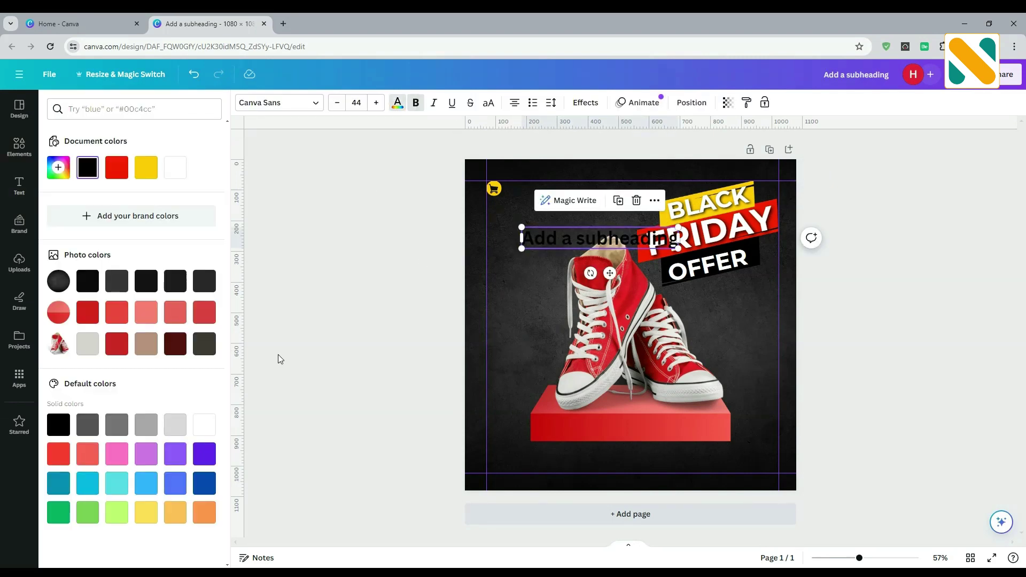
left_click(205, 425)
left_click(488, 102)
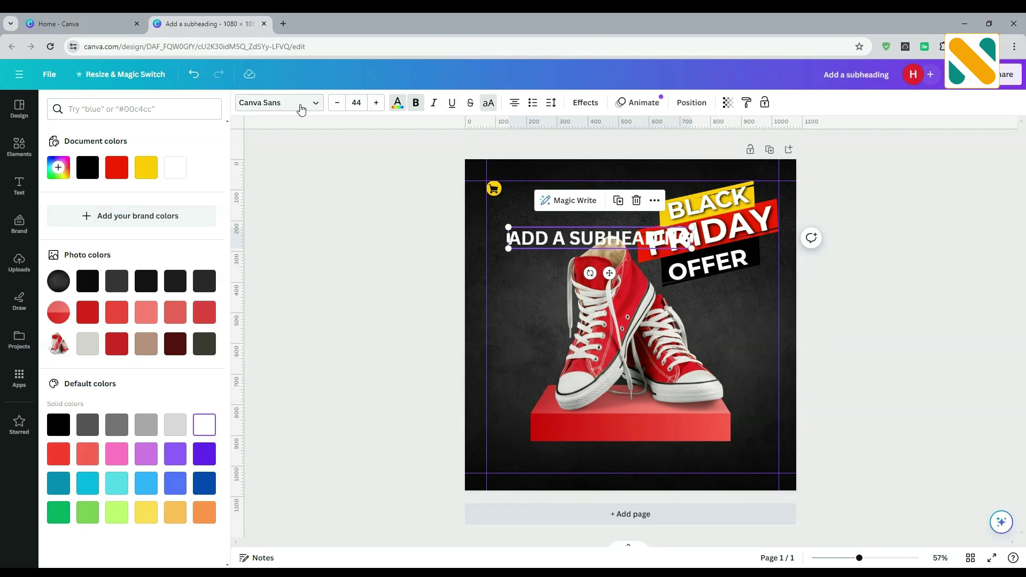
- Set the subheading's font to Montserrat and replace its text with YOUR LOGO
left_click(278, 103)
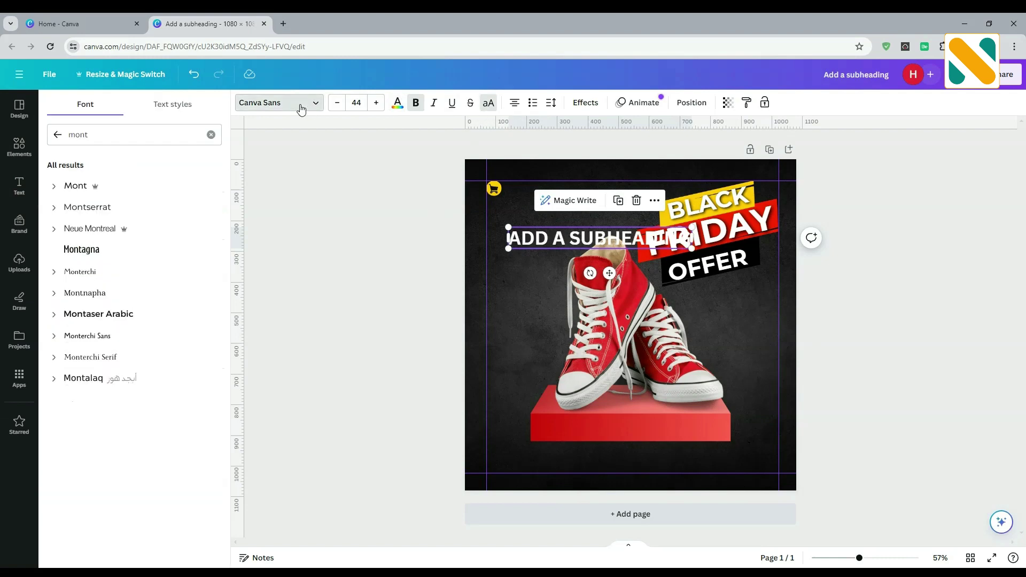
left_click(109, 207)
left_click(348, 249)
double_click(585, 235)
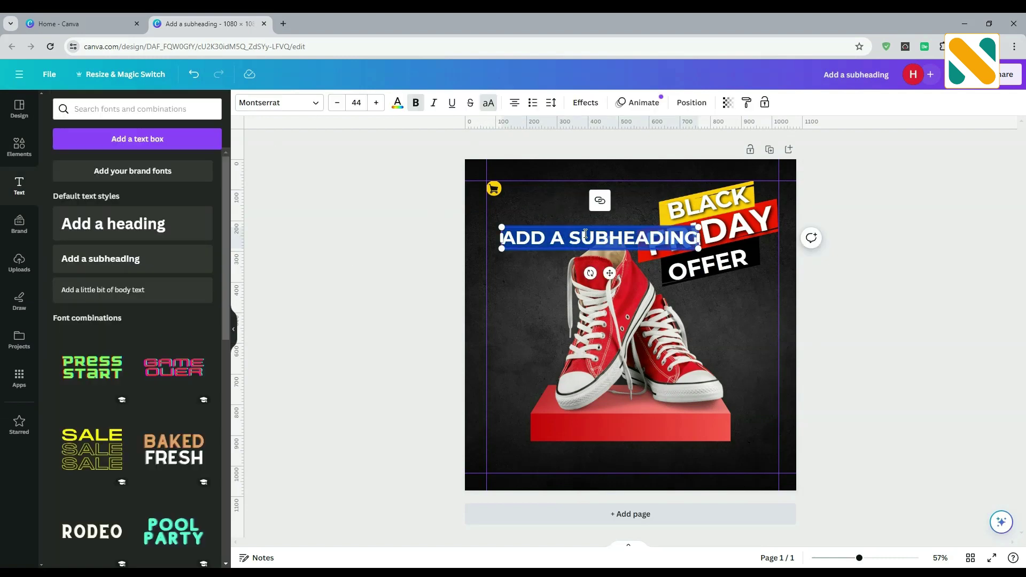
type("YOUR")
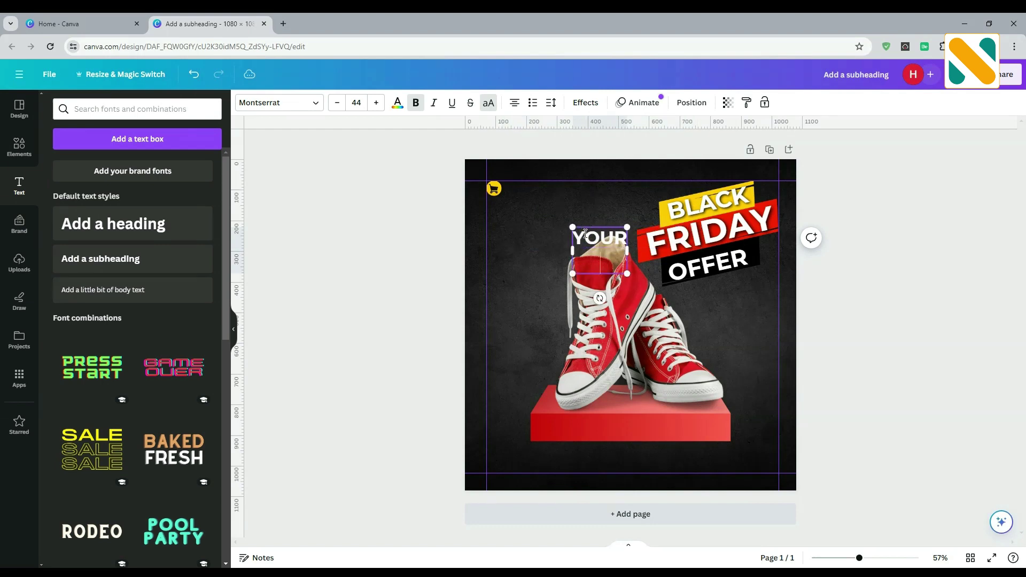
type(" LOGO")
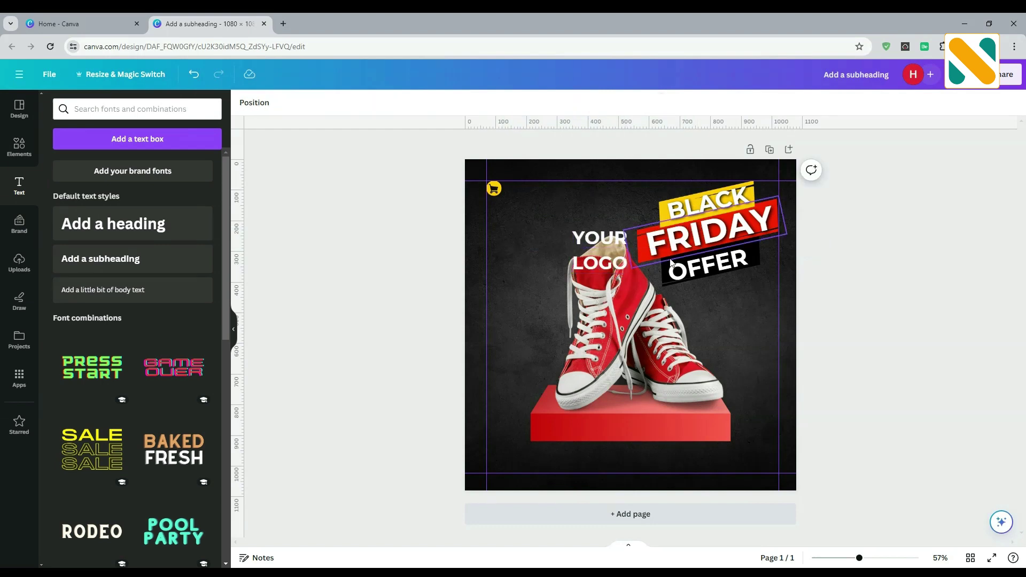
- Move the YOUR LOGO text up toward the cart icon and tighten its line spacing to about 0.89
left_click_drag(587, 251, 530, 221)
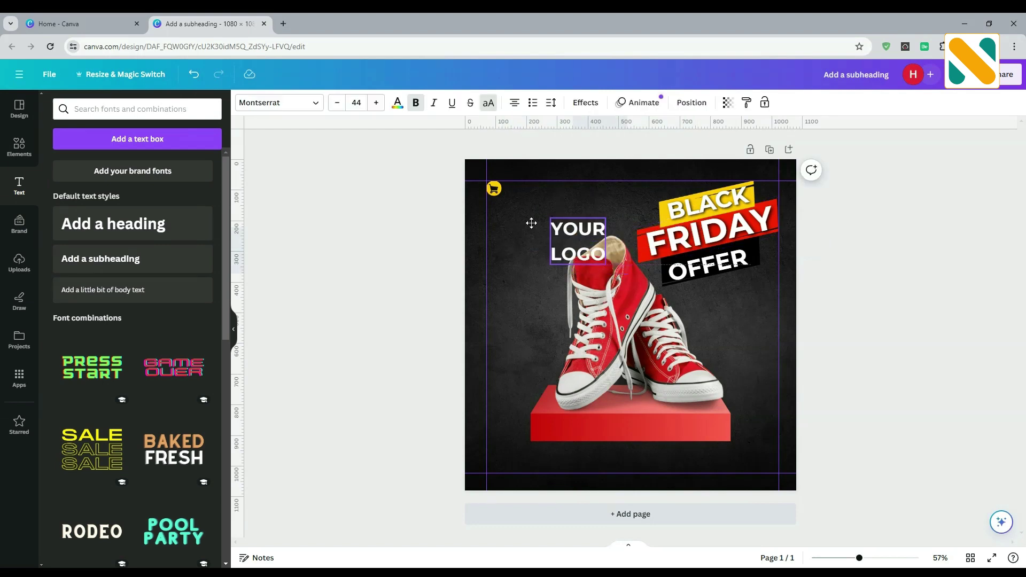
left_click(550, 103)
left_click_drag(607, 175, 576, 175)
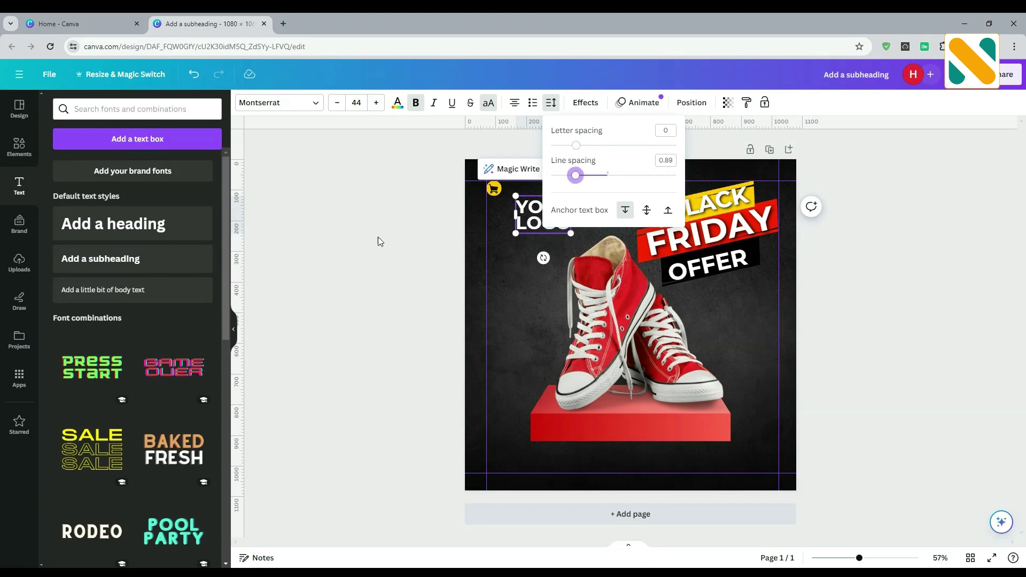
left_click(377, 237)
- Shrink the YOUR LOGO text to size 17.9 directly beside the cart icon and left-align it
left_click_drag(537, 222, 526, 196)
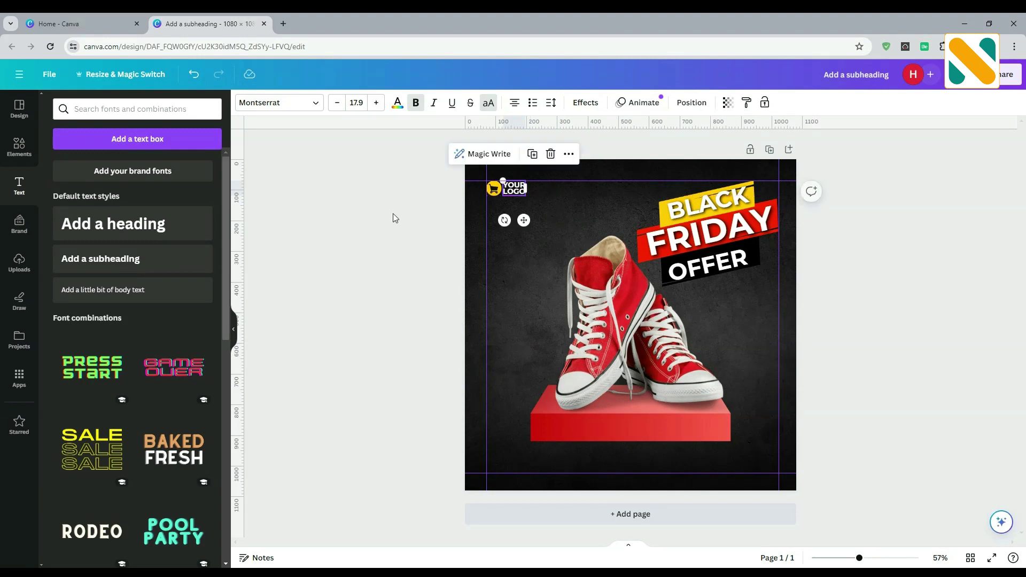
left_click(394, 218)
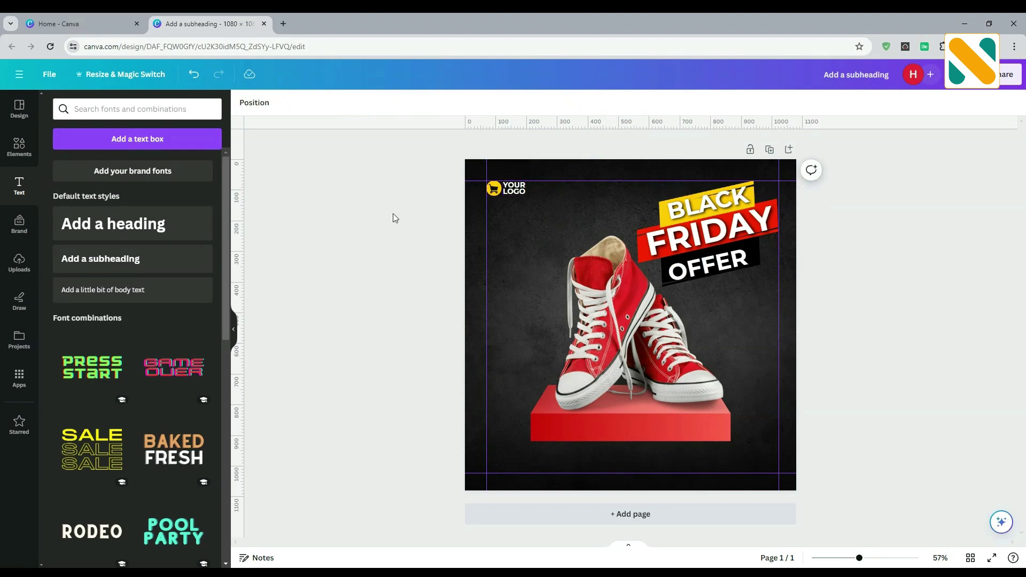
left_click(512, 189)
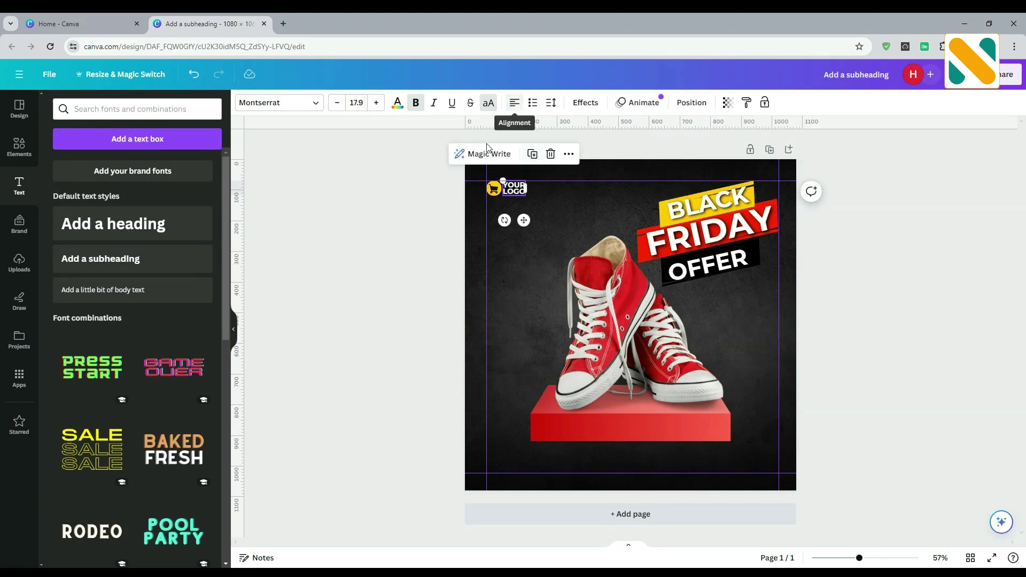
left_click(412, 223)
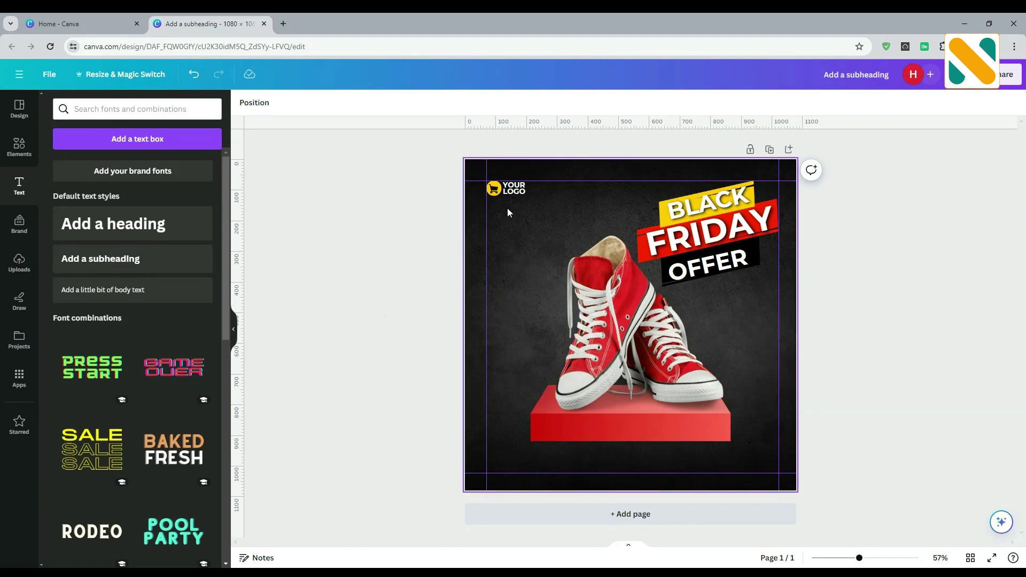
- Copy the logo text to the poster's lower-right corner, replace it with the phone number, and enlarge it to size 23.6 against the margin guide
left_click_drag(517, 195, 749, 464)
left_click(749, 463)
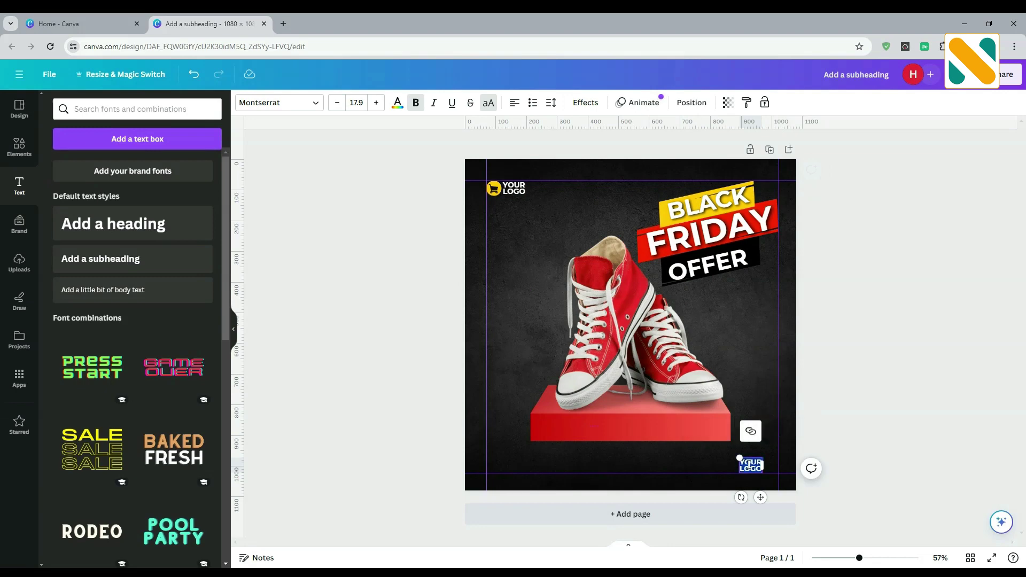
type("+123456789")
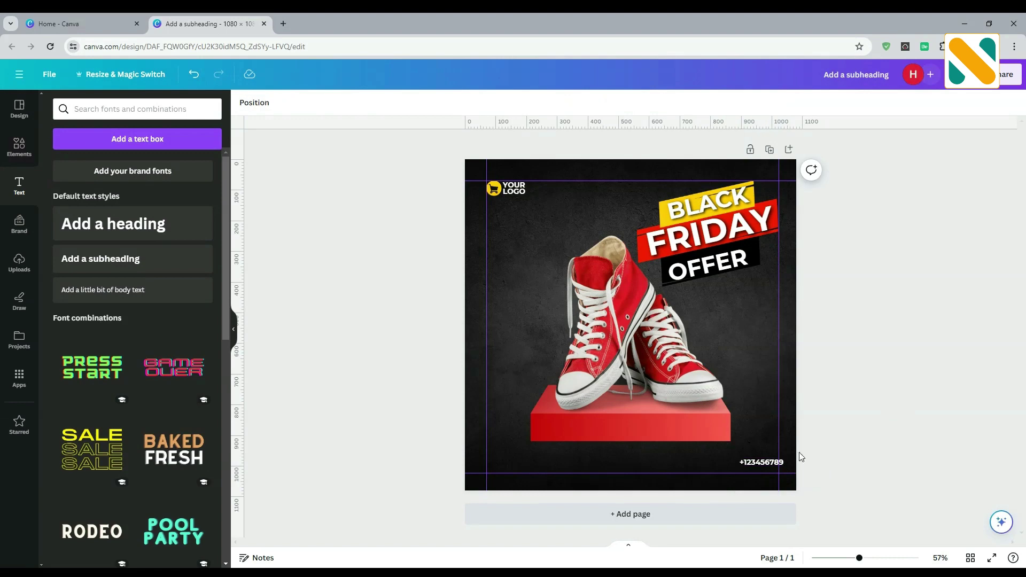
left_click_drag(775, 461, 705, 450)
mouse_move(743, 454)
left_mouse_down()
mouse_move(759, 451)
mouse_move(736, 465)
left_mouse_up()
double_click(737, 465)
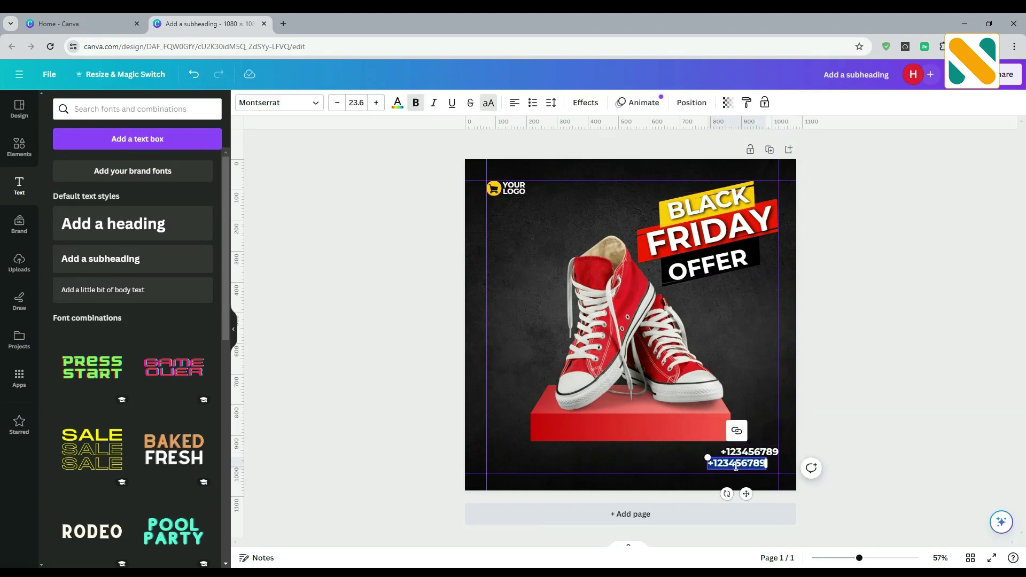
type("www")
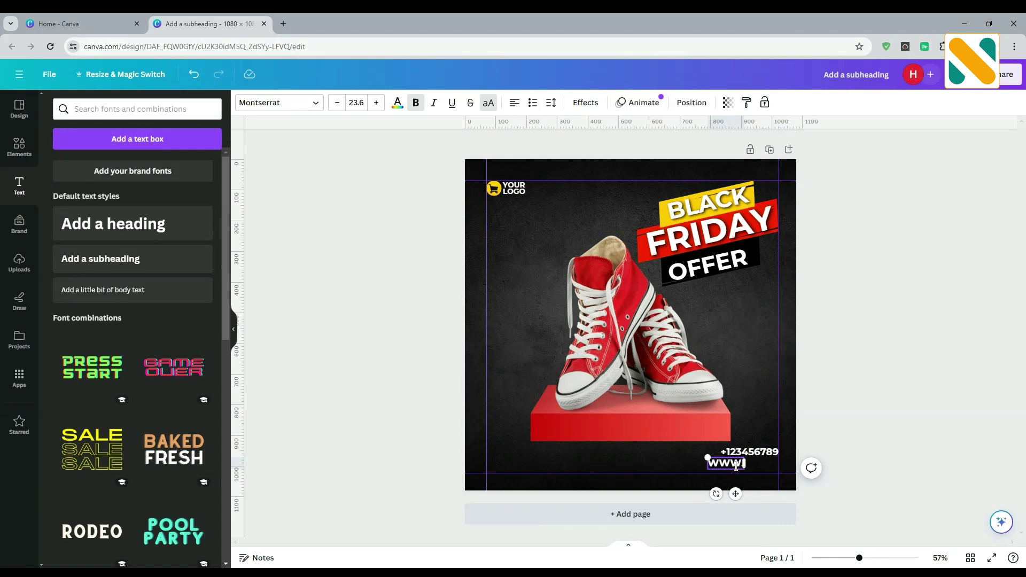
type(".yourwebs")
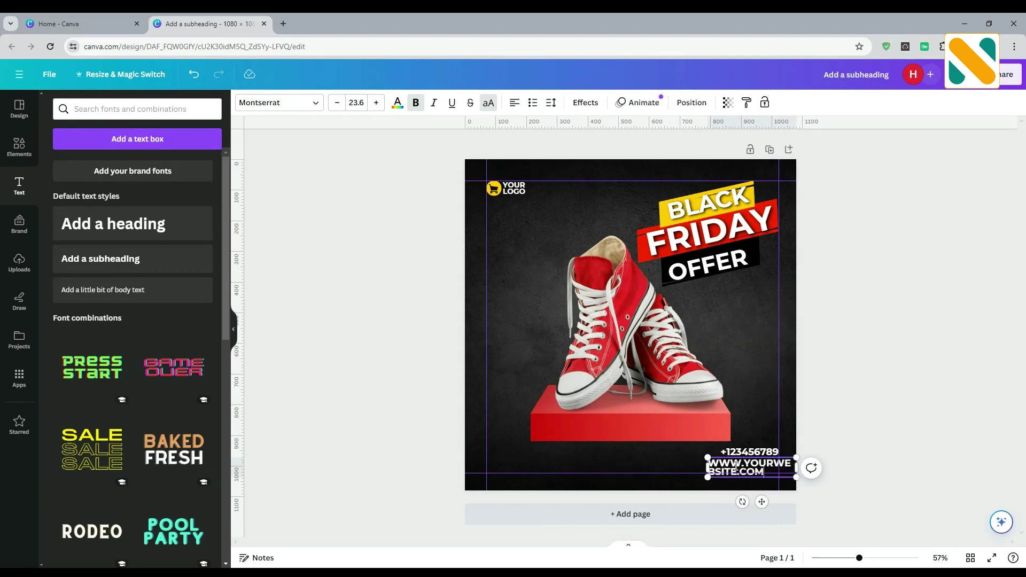
left_click_drag(699, 467, 647, 467)
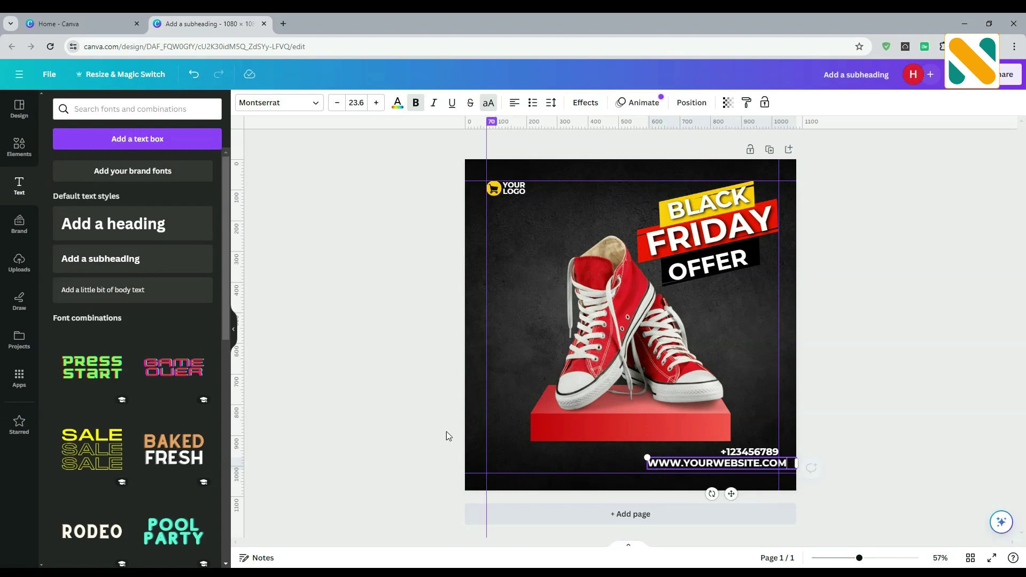
left_click(454, 432)
- Right-align the website address and remove its bold formatting
left_click(721, 465)
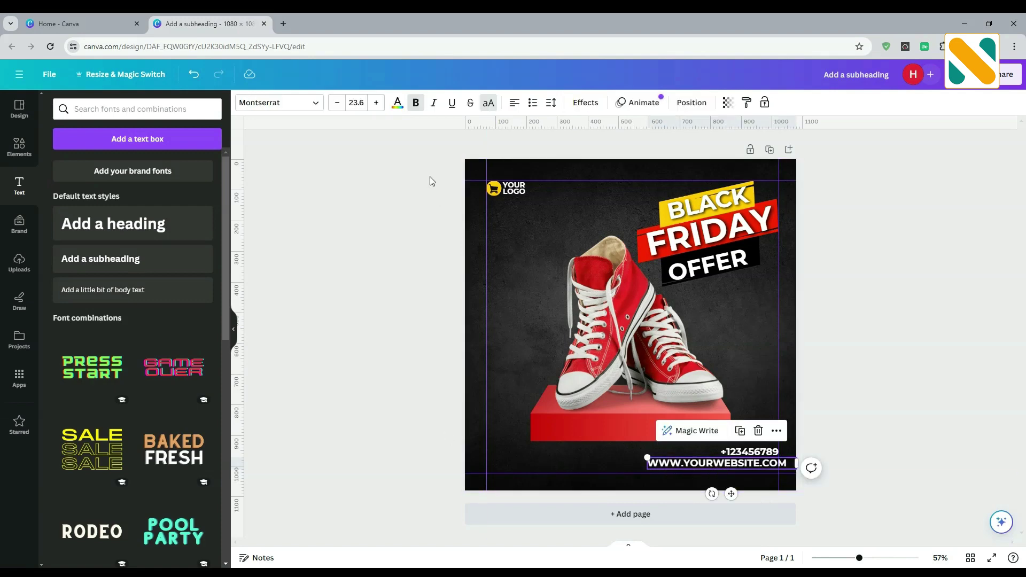
left_click(515, 105)
left_click(515, 105)
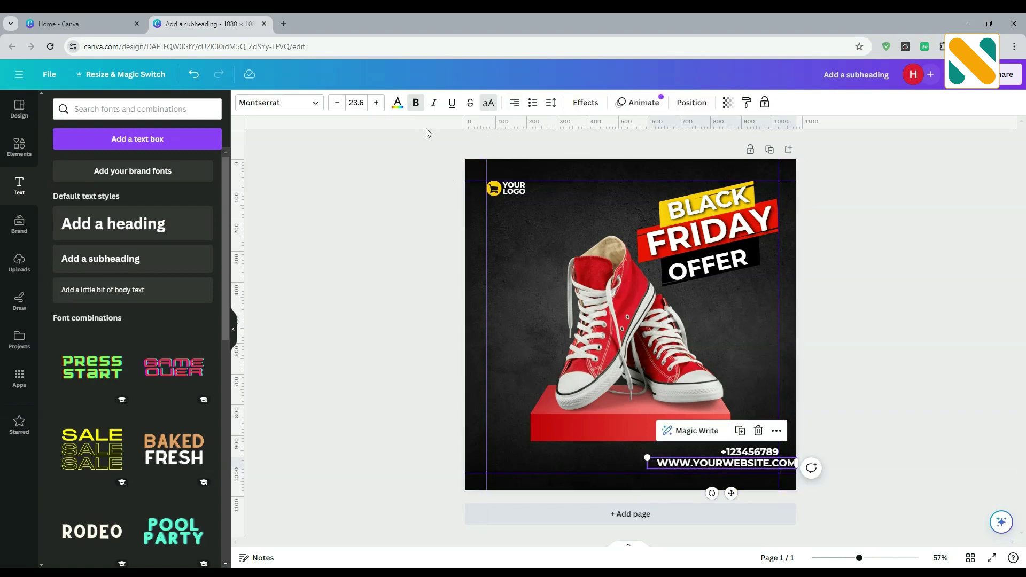
left_click(416, 103)
left_click(912, 369)
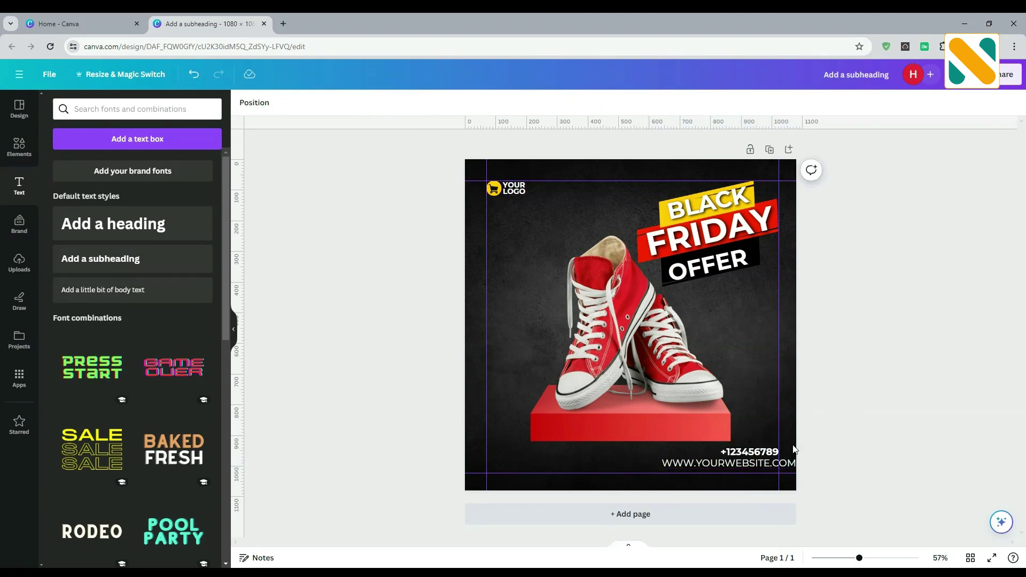
- Shrink the website address to about size 16.8 against the lower-right guides and move the phone number down close above it
left_click(771, 468)
left_click_drag(744, 465, 726, 470)
left_click_drag(633, 461, 674, 461)
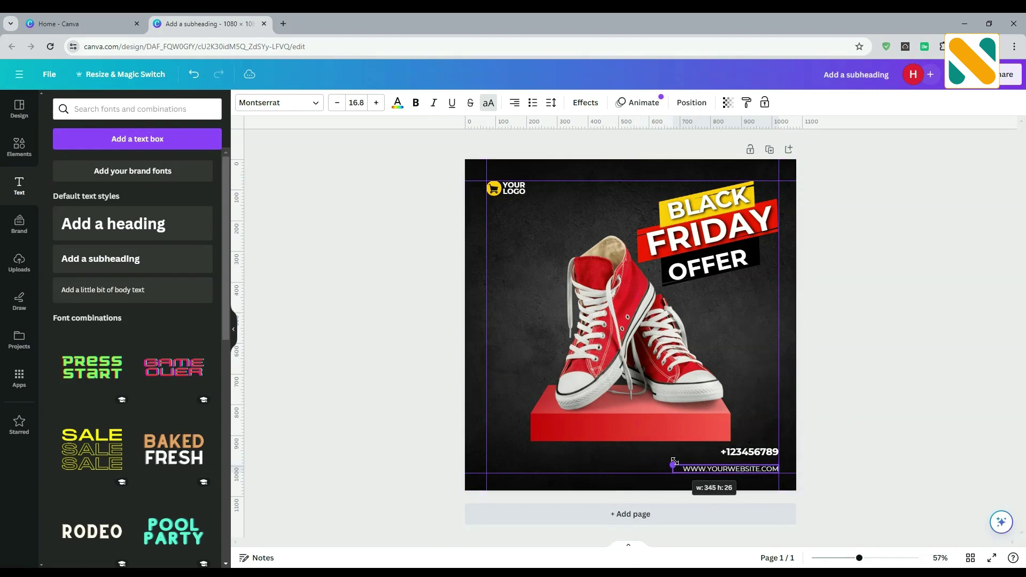
left_click(936, 405)
left_click_drag(762, 454, 760, 457)
left_click(938, 405)
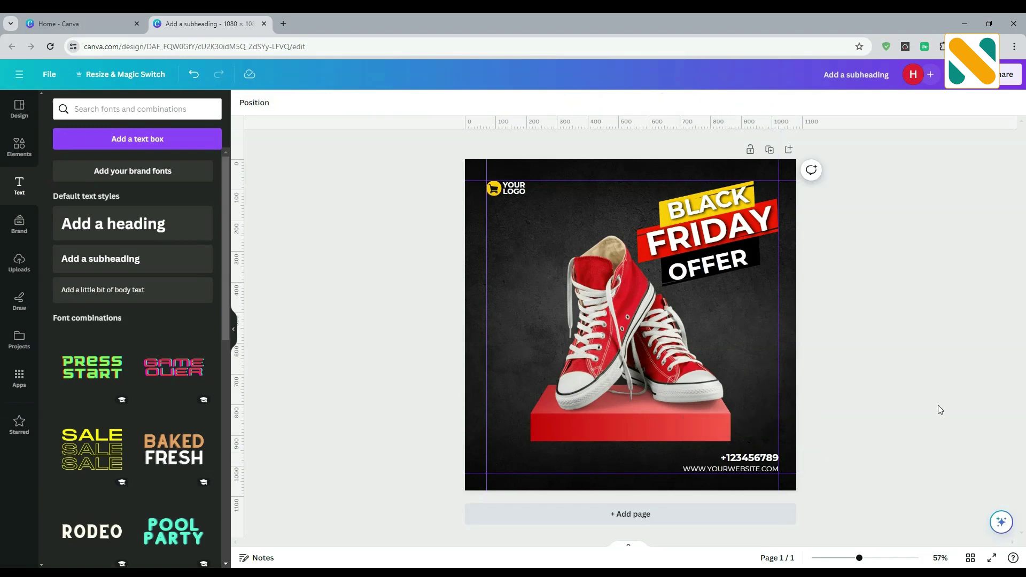
- Add a rounded square shape and resize it into a slim pill at the poster's lower-left guides
left_click(29, 159)
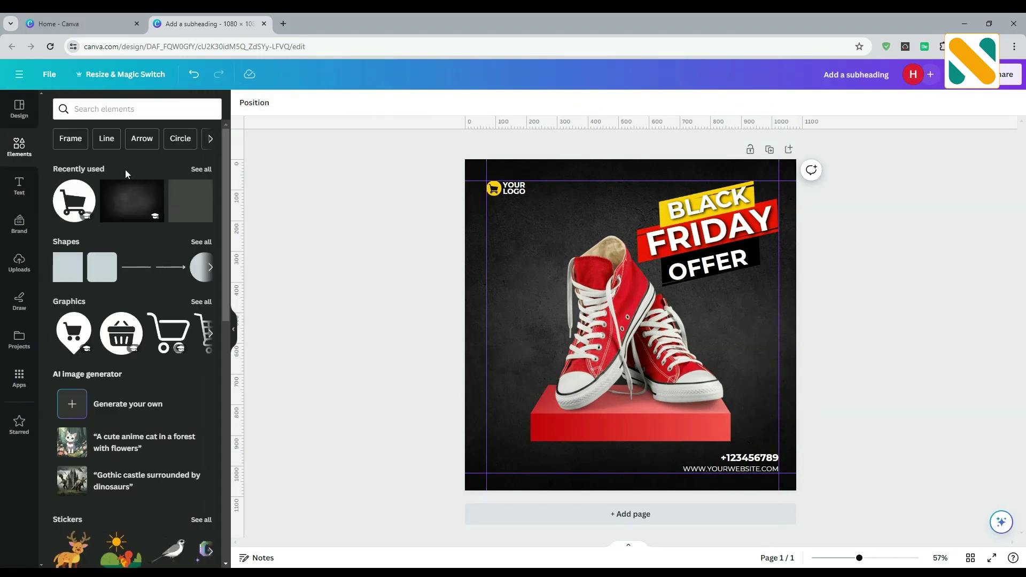
left_click(101, 269)
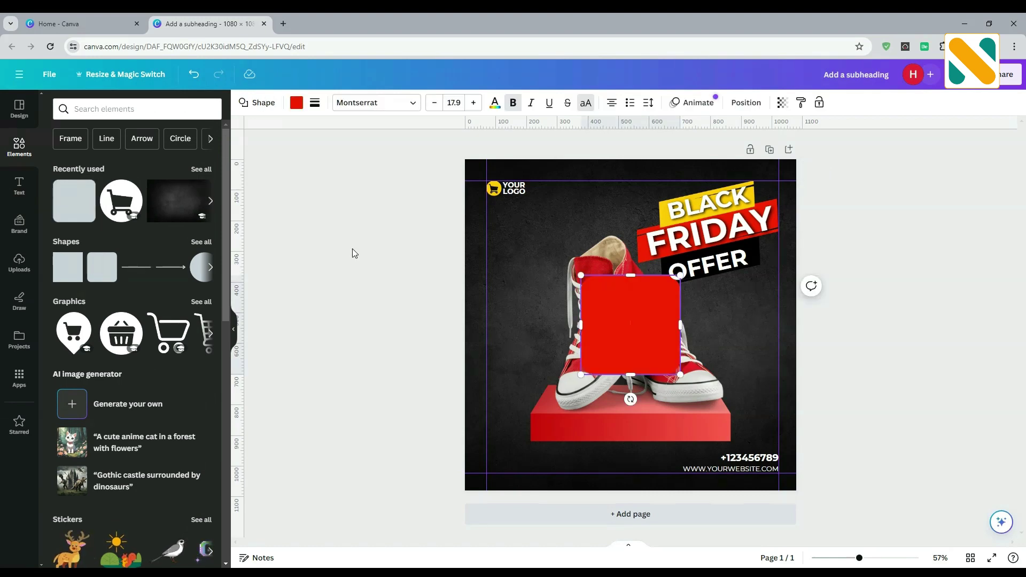
left_click_drag(614, 346, 533, 425)
left_click_drag(536, 374, 562, 467)
left_click(378, 390)
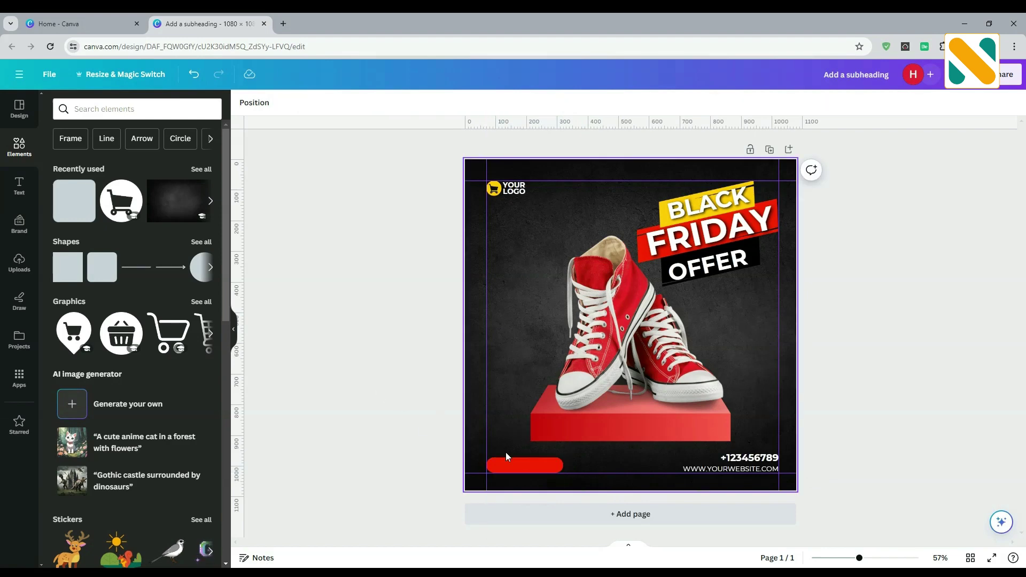
- Change the pill shape's fill to the document's yellow
left_click(525, 465)
left_click(296, 103)
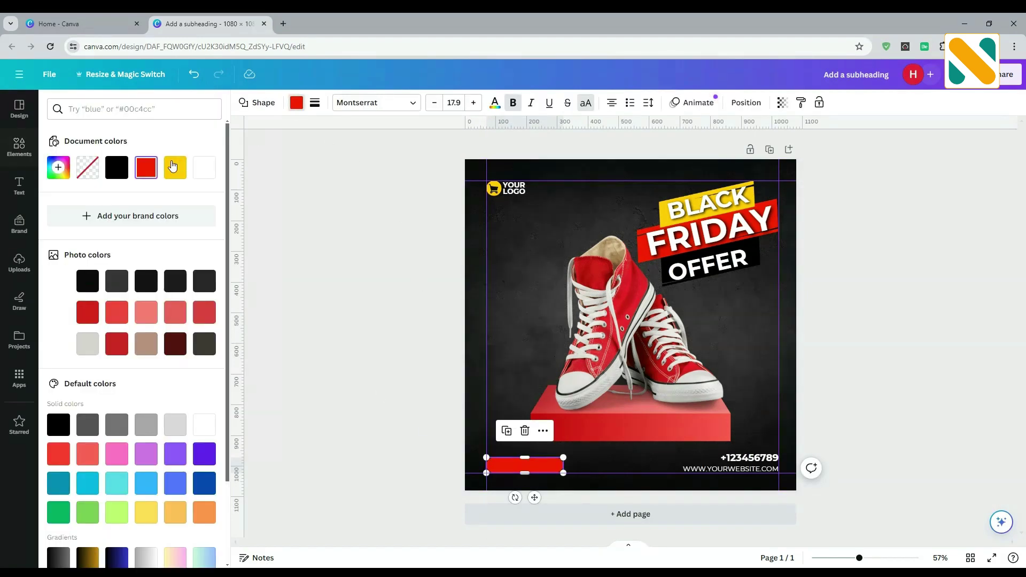
left_click(172, 167)
left_click(347, 227)
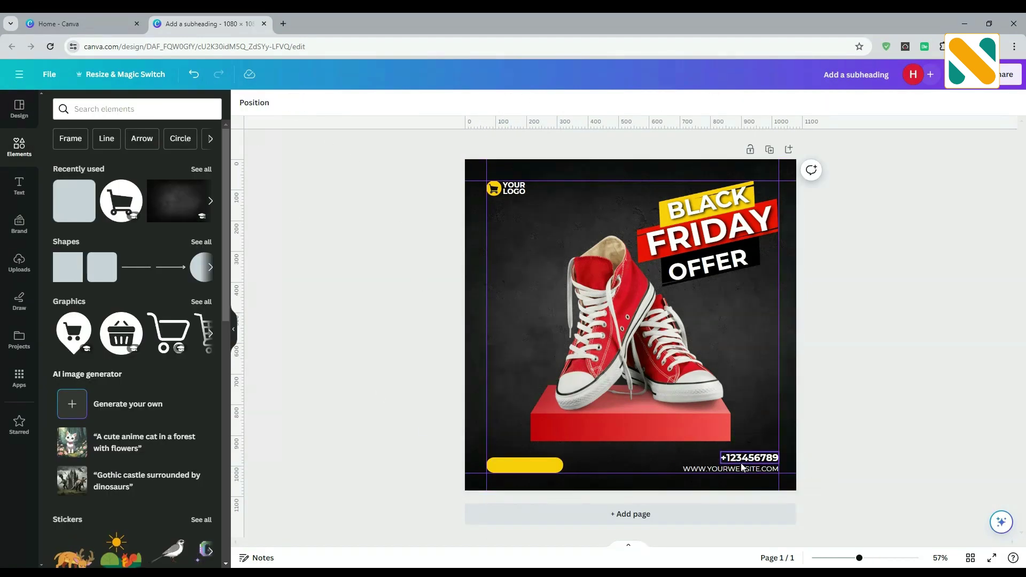
- Copy the phone number text onto the yellow pill and replace the copy's text with CONTACT US
left_click_drag(744, 462, 525, 465)
double_click(524, 464)
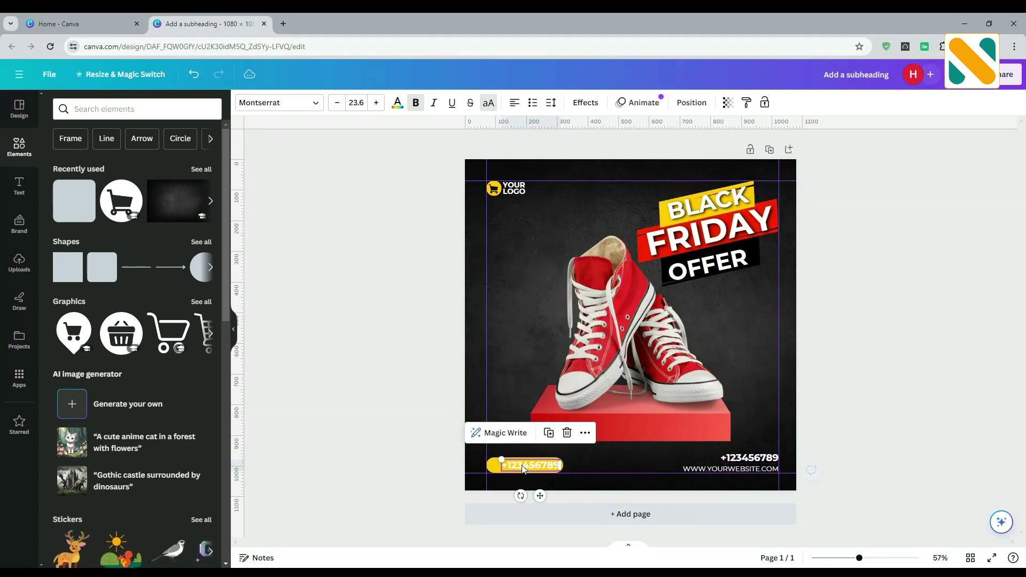
type("CONTAC")
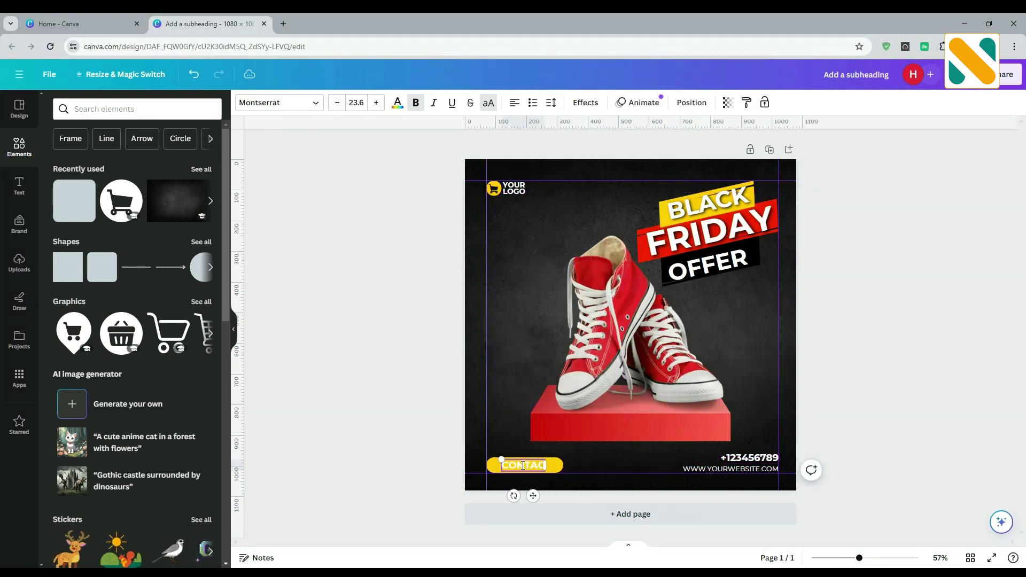
type("T US")
left_click(425, 390)
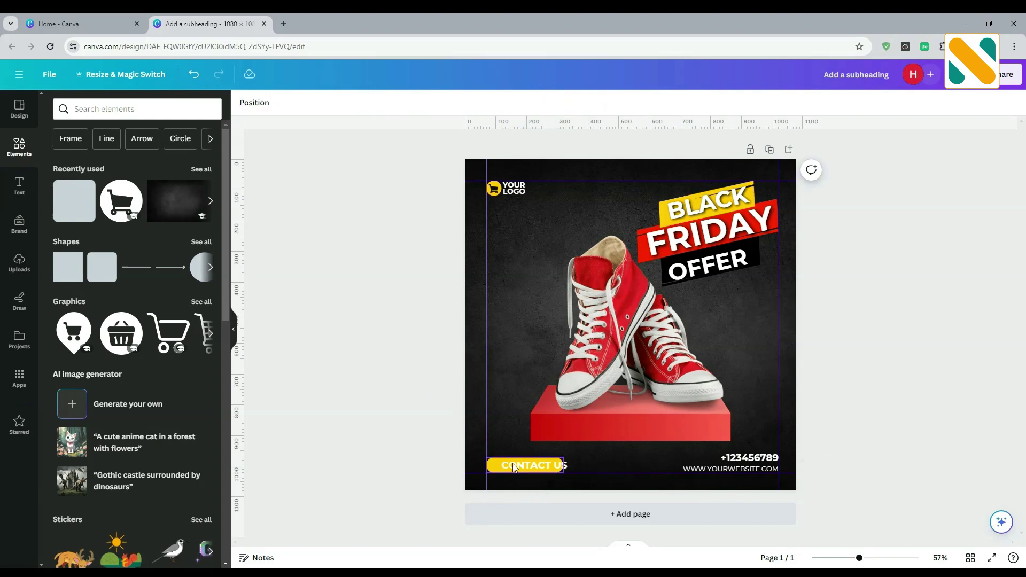
- Center the CONTACT US text on the yellow pill and colour it black
left_click(512, 463)
left_click_drag(510, 464, 504, 464)
left_click(504, 464)
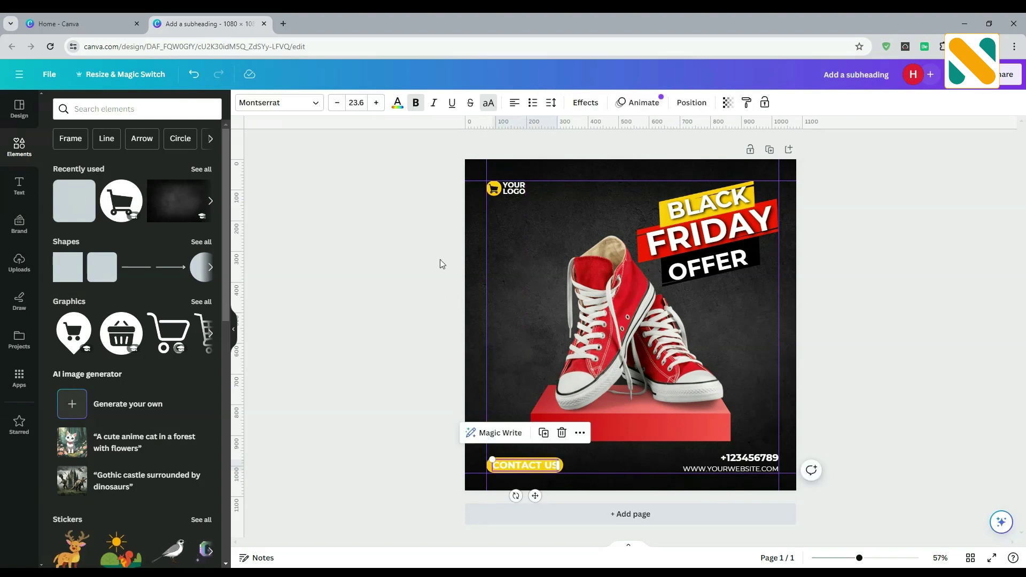
left_click(396, 103)
left_click(59, 424)
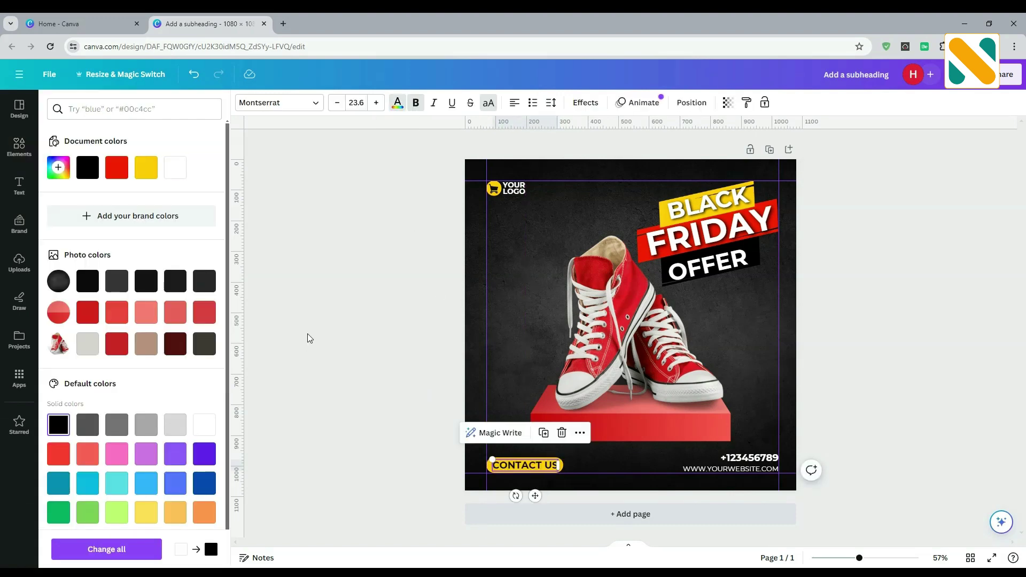
left_click(307, 338)
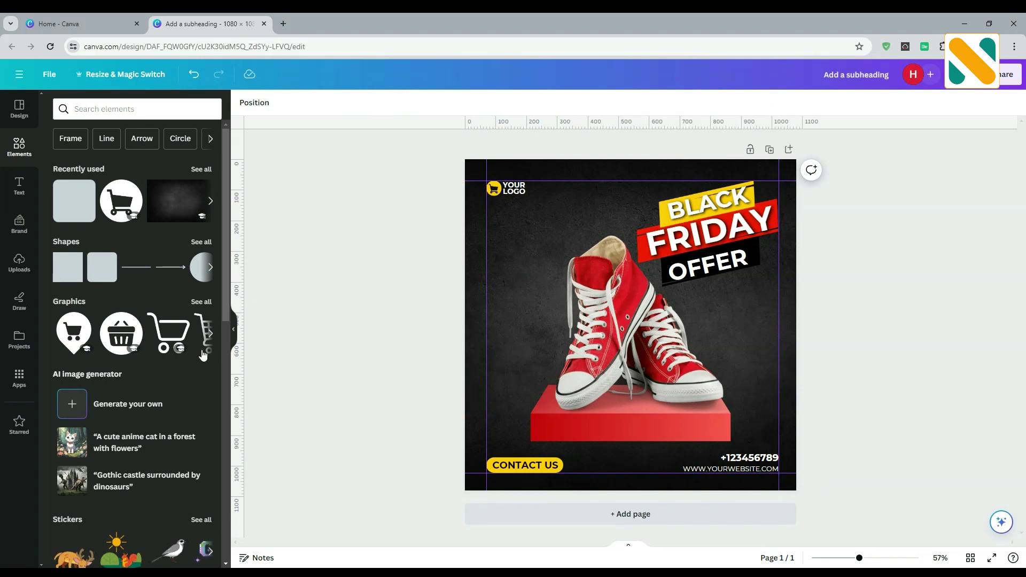
- Find a square dot-grid graphic by searching the elements for dot, add it and place it over the sneaker's upper left
left_click(20, 423)
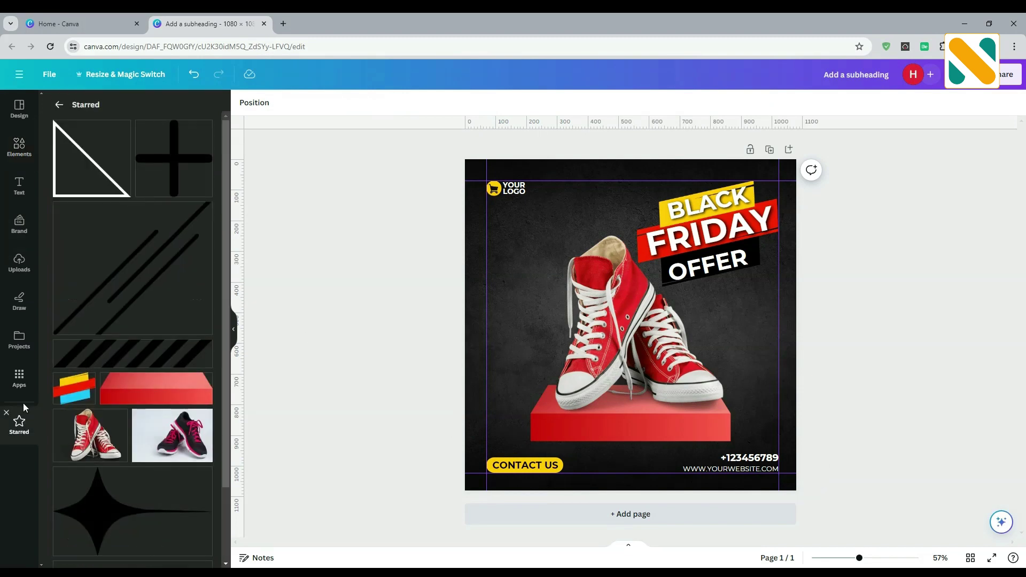
left_click(15, 155)
left_click(103, 109)
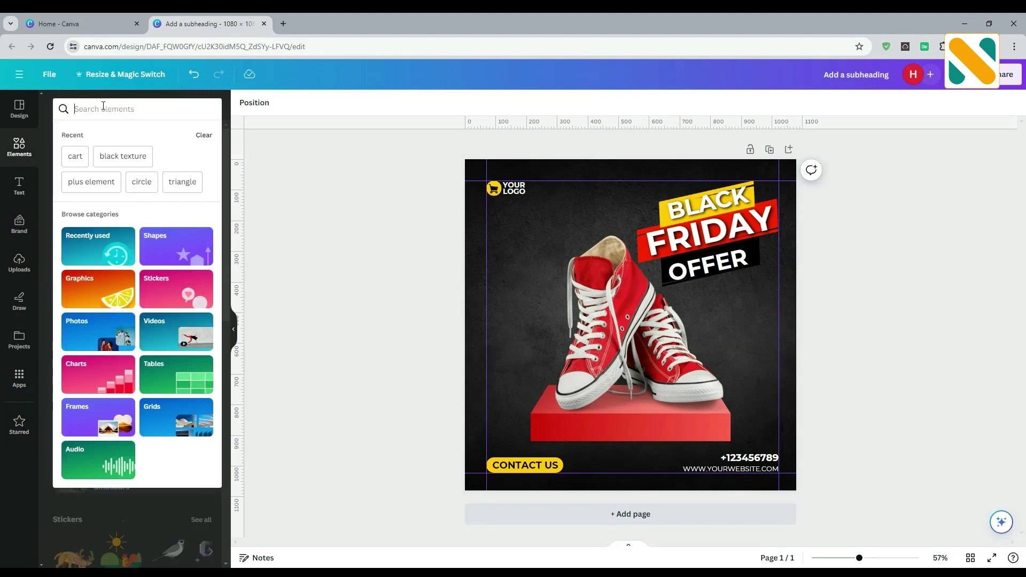
type("dot")
key("Return")
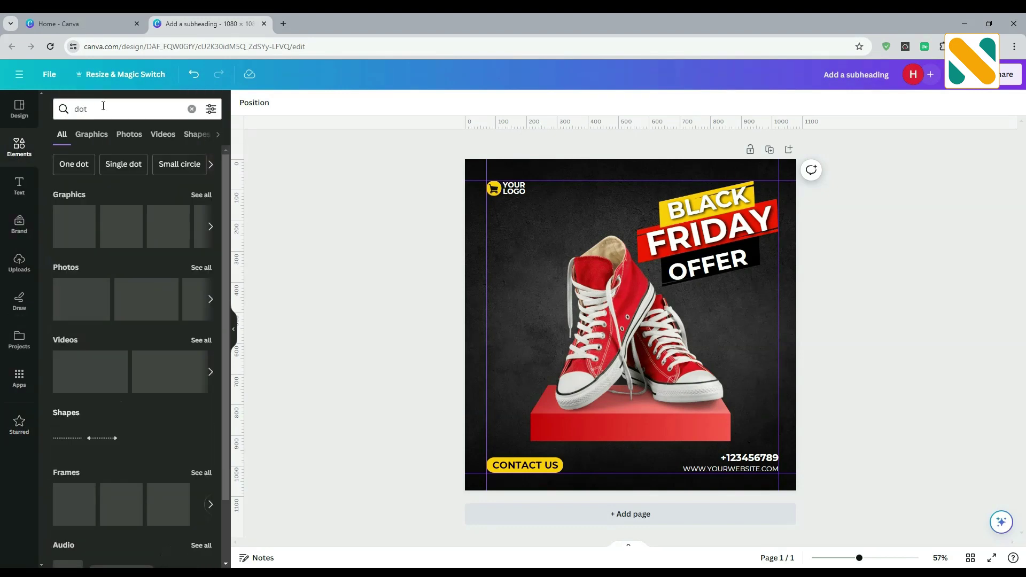
left_click(91, 134)
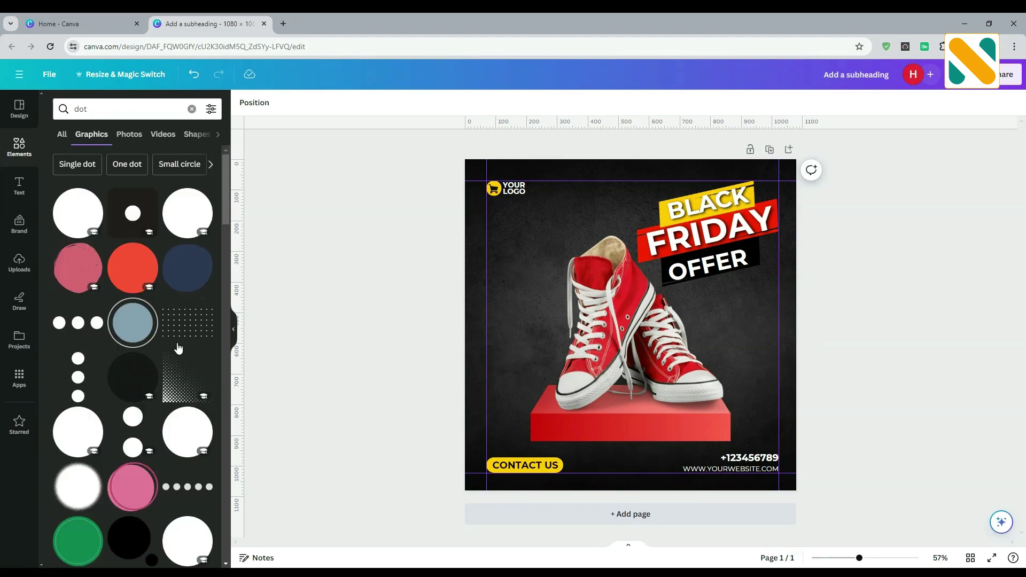
left_click(208, 327)
left_click_drag(670, 343, 623, 323)
- Colour the dot grid the document's yellow, rotate it 90° and move it up over the front sneaker's collar
left_click(367, 103)
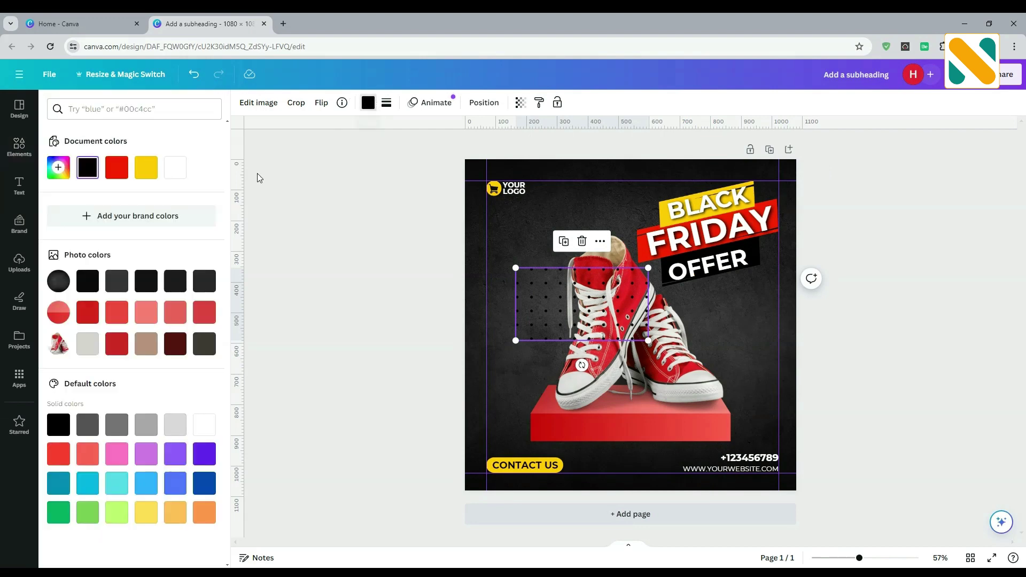
left_click(146, 170)
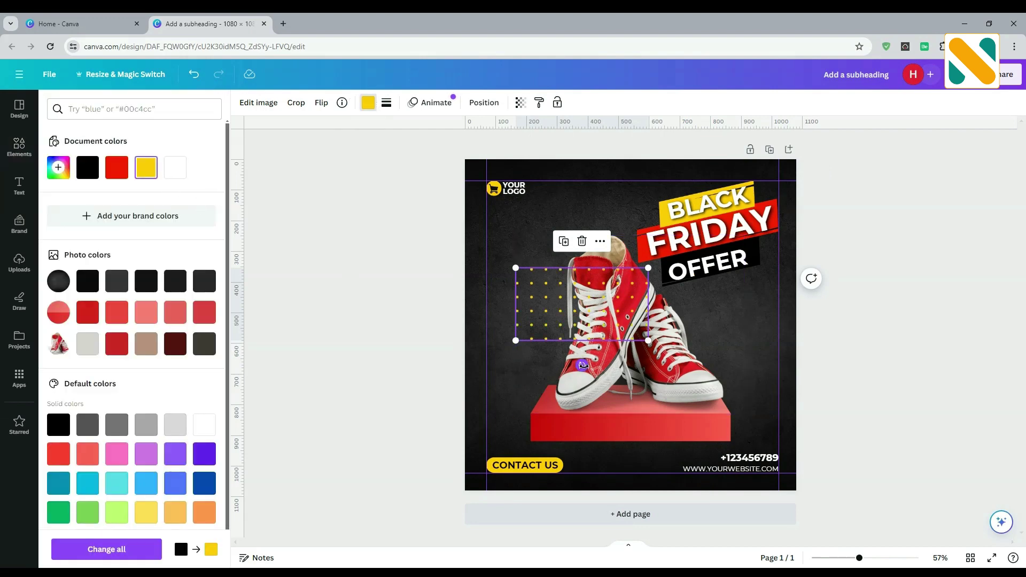
left_click_drag(582, 366, 477, 305)
left_click_drag(604, 312, 609, 281)
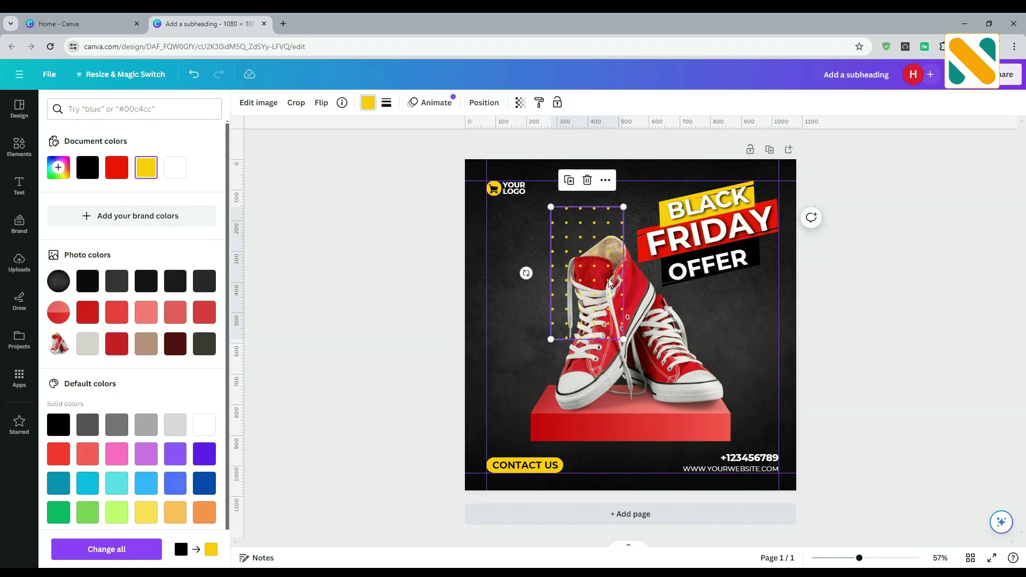
- Crop the dot grid to four columns, shift it slightly right and trim off its lowest rows
left_click(296, 102)
left_click_drag(625, 338, 594, 337)
left_click(347, 326)
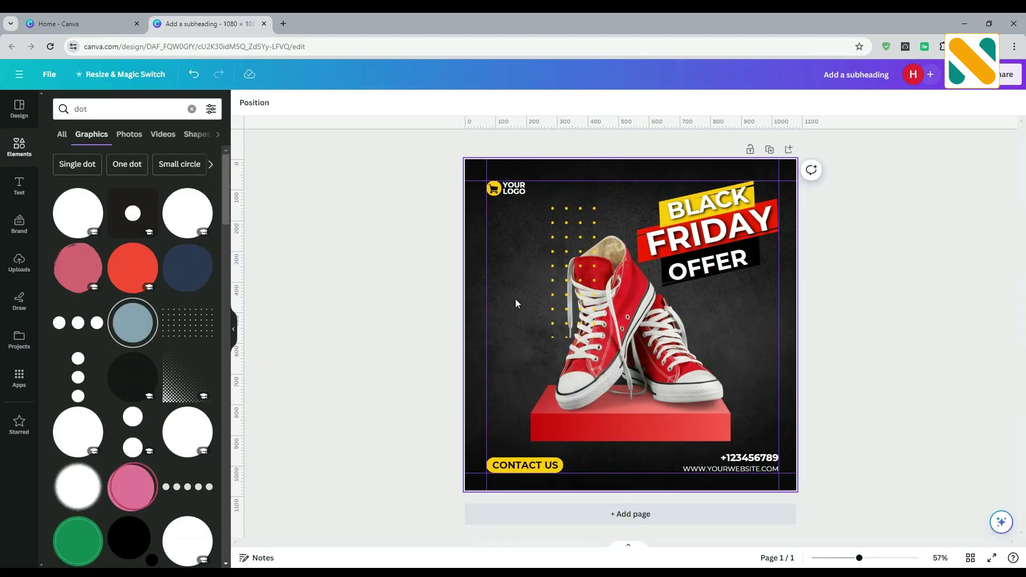
left_click(576, 291)
left_click_drag(576, 291, 586, 296)
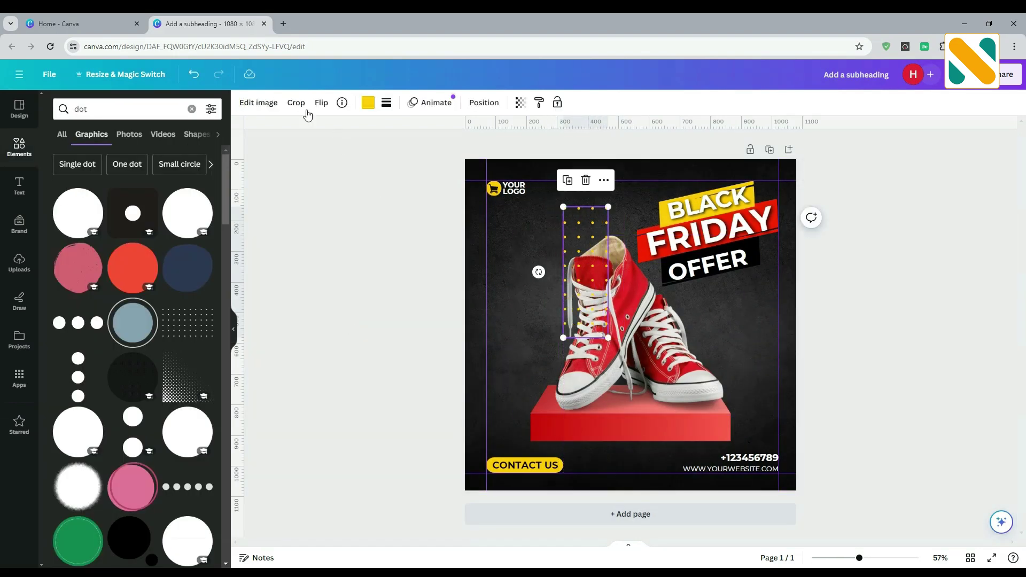
left_click(297, 103)
left_click_drag(608, 337, 610, 302)
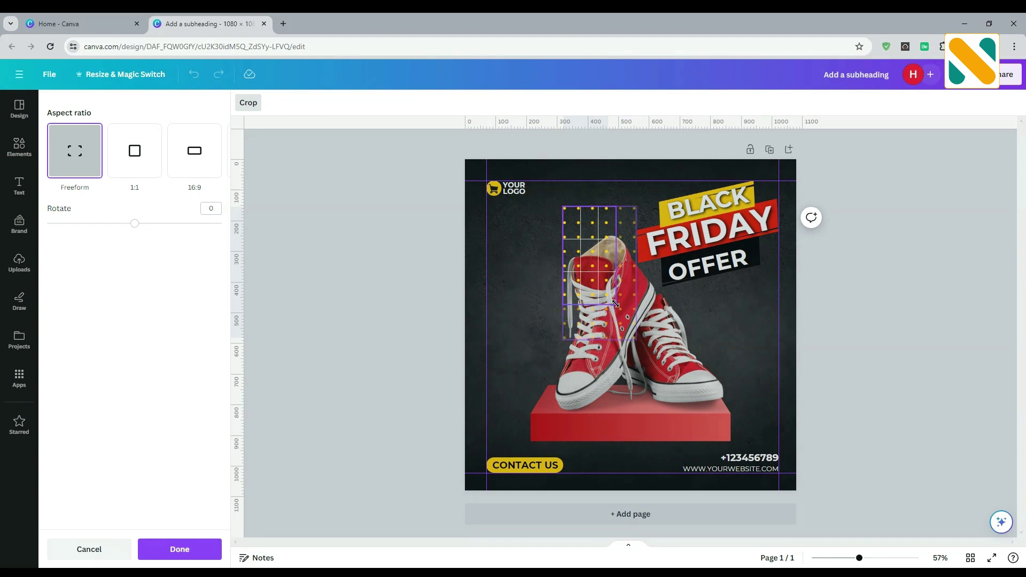
left_click(400, 287)
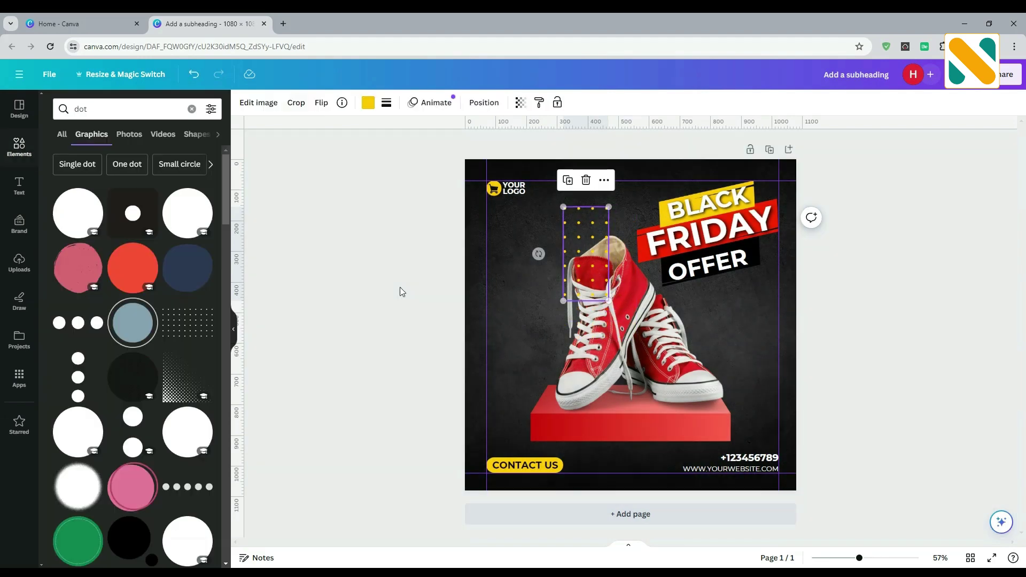
- Send the dot grid behind the sneakers and nudge it slightly to the right
left_click(570, 236)
left_click(484, 103)
left_click(180, 137)
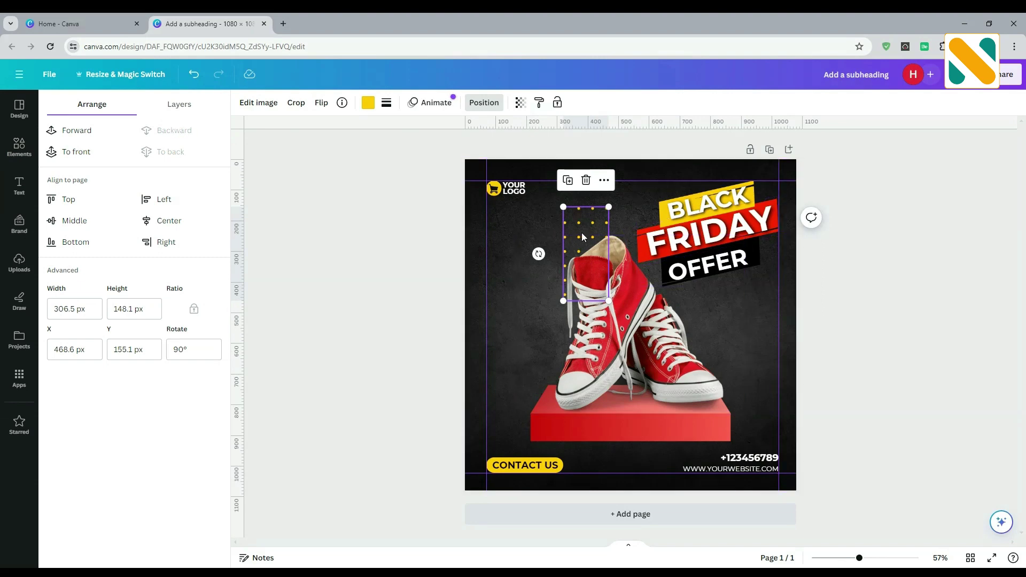
left_click_drag(583, 237, 588, 237)
left_click(423, 262)
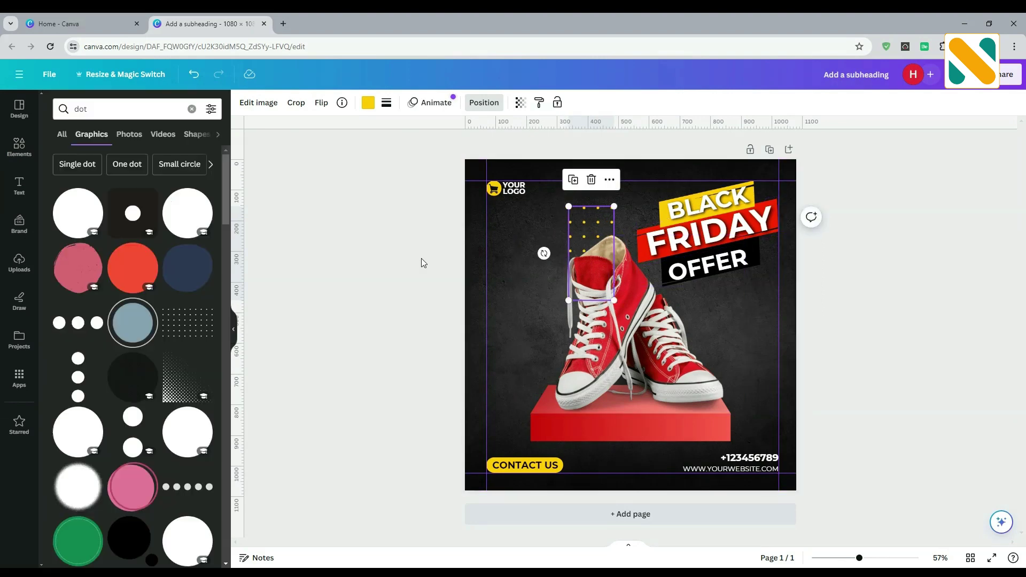
- Place a copy of the yellow dot grid behind the right-hand sneaker, just above the red stand
left_click(588, 215)
left_click_drag(614, 206, 698, 327)
left_click(876, 322)
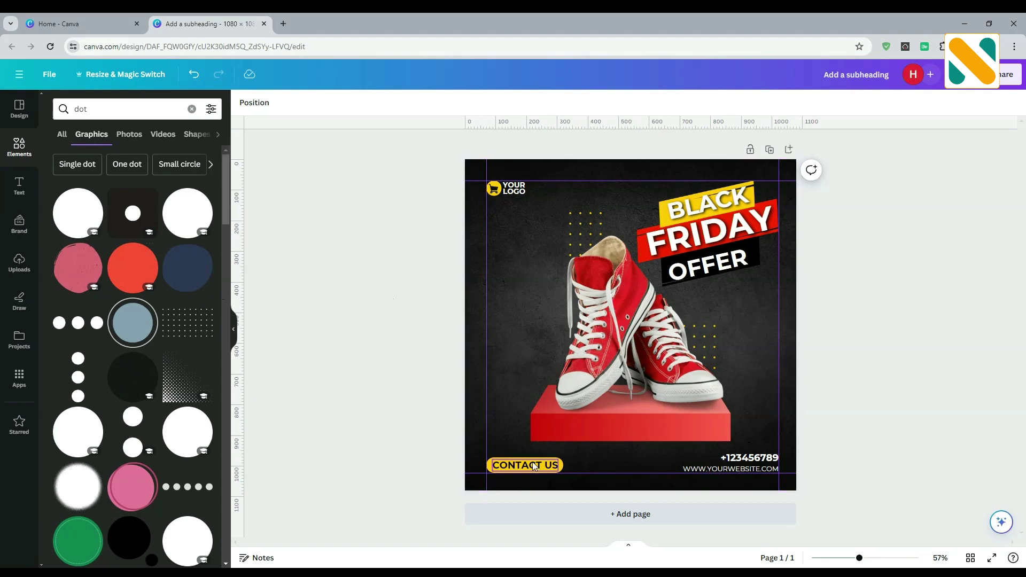
- Copy the CONTACT US text to the empty area left of the sneakers, colour it white and replace its text with 60
left_click_drag(534, 467, 527, 321)
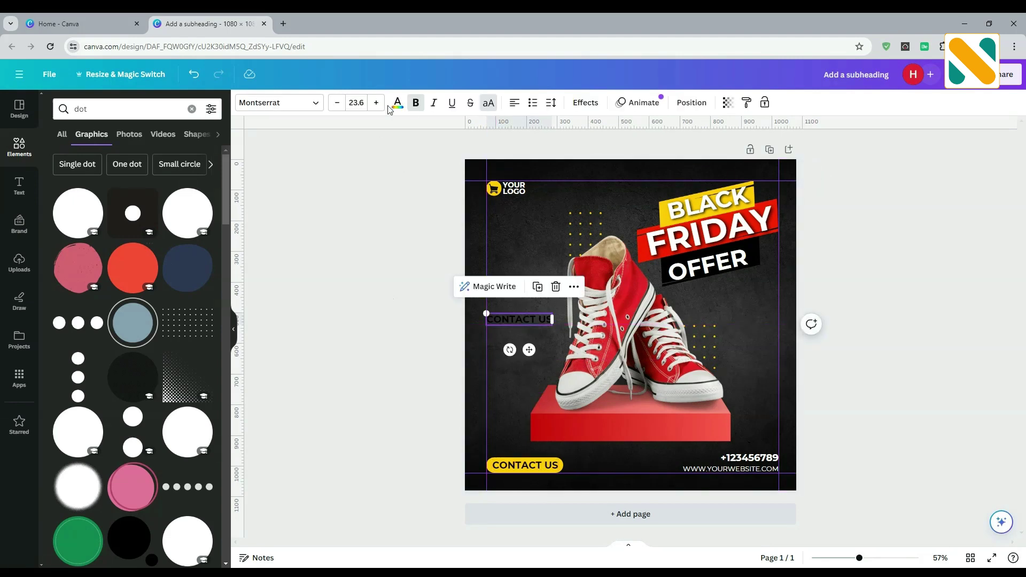
left_click(202, 424)
double_click(531, 319)
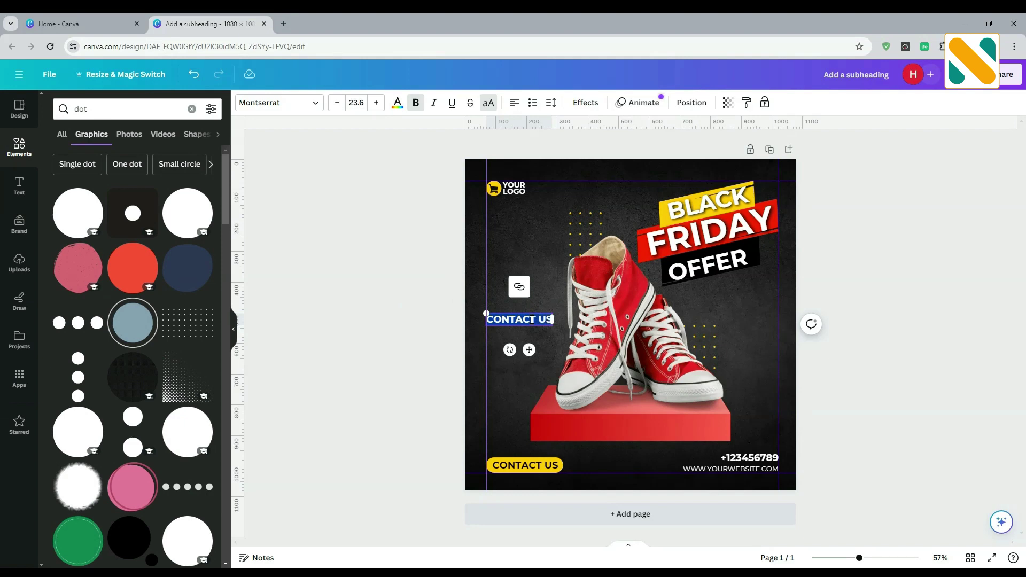
type("60")
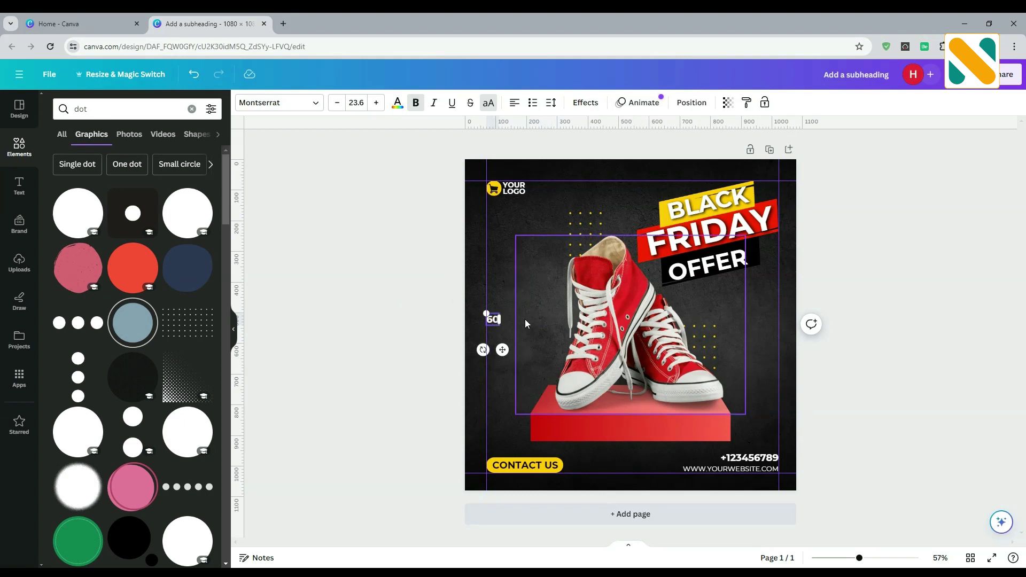
left_click(352, 289)
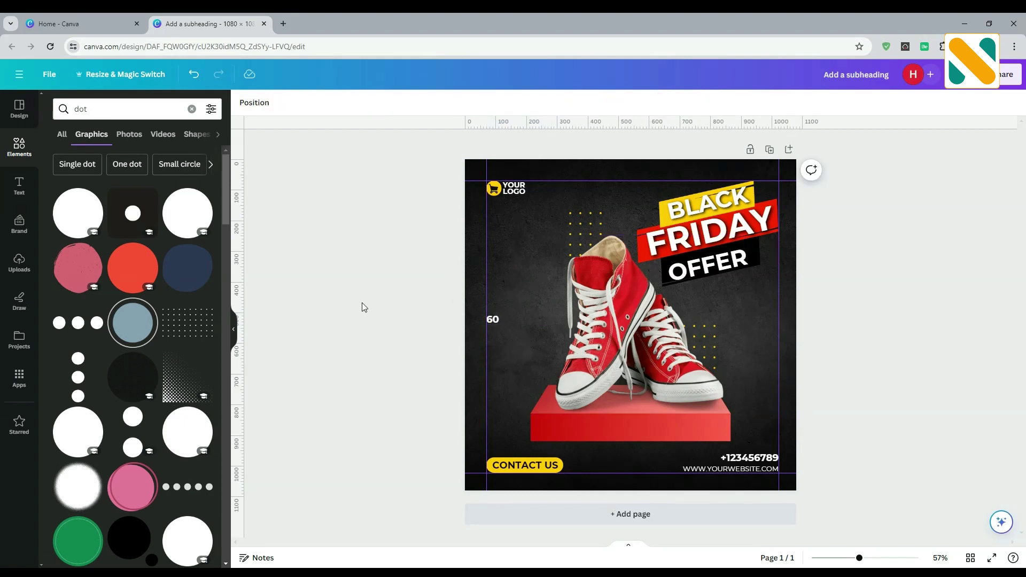
- Move the 60 text slightly inward from the left guide and change its font to Norwester
left_click_drag(497, 319, 505, 318)
left_click(287, 104)
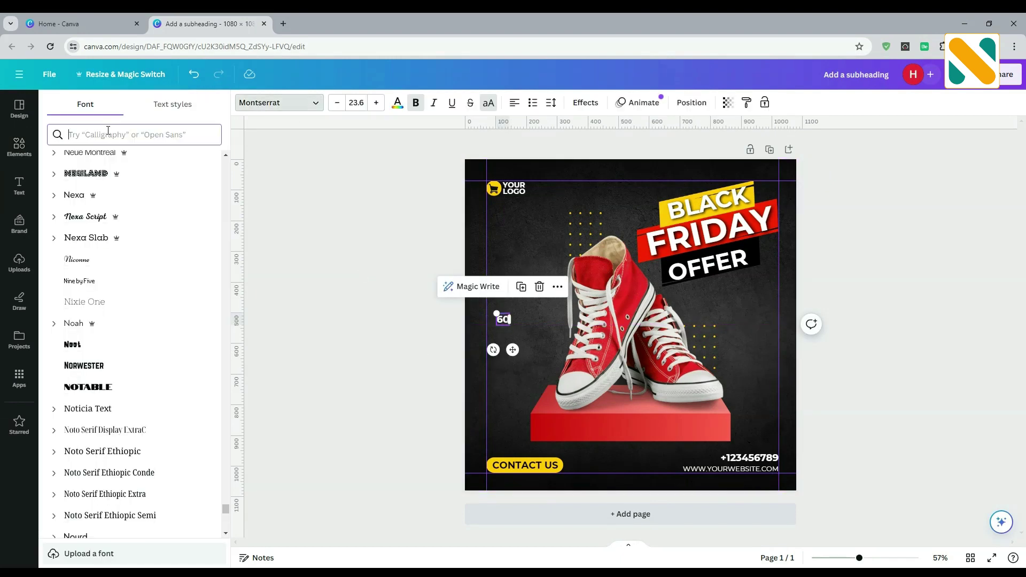
type("norwster")
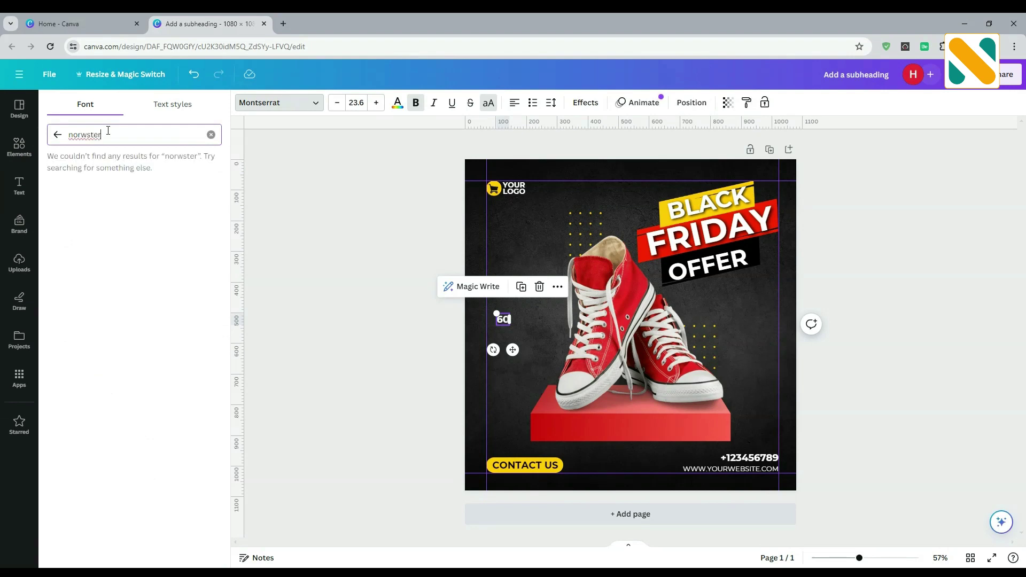
key("BackSpace")
key("BackSpace")
key("BackSpace")
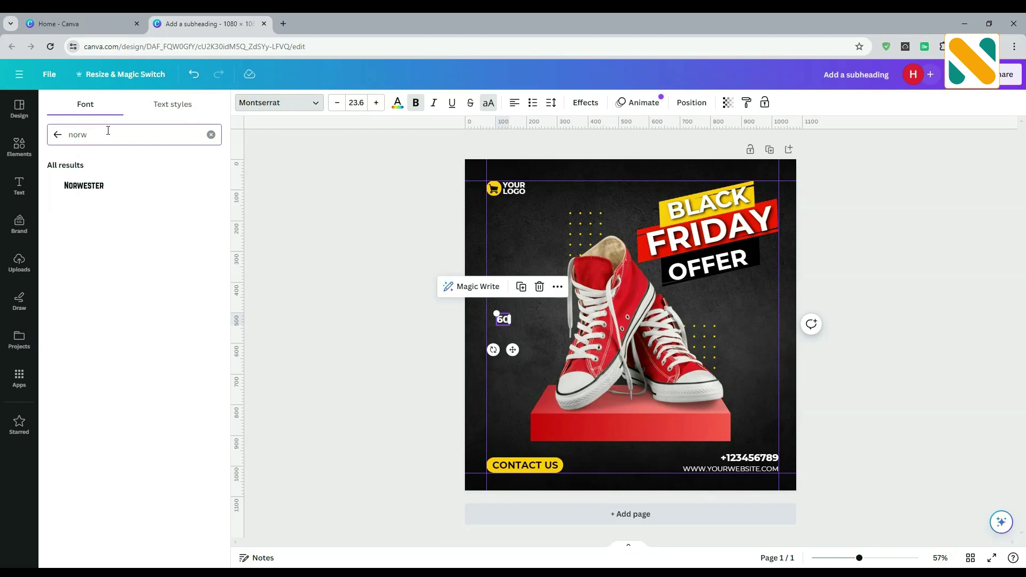
left_click(127, 185)
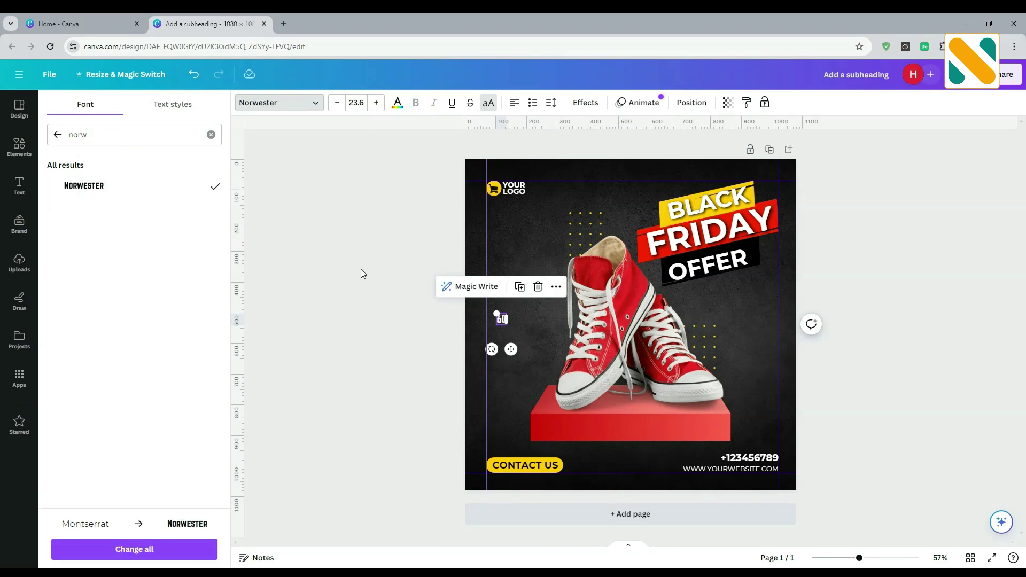
left_click(361, 271)
- Enlarge the 60 text to font size 60 and shift it slightly toward the sneakers
left_click(503, 318)
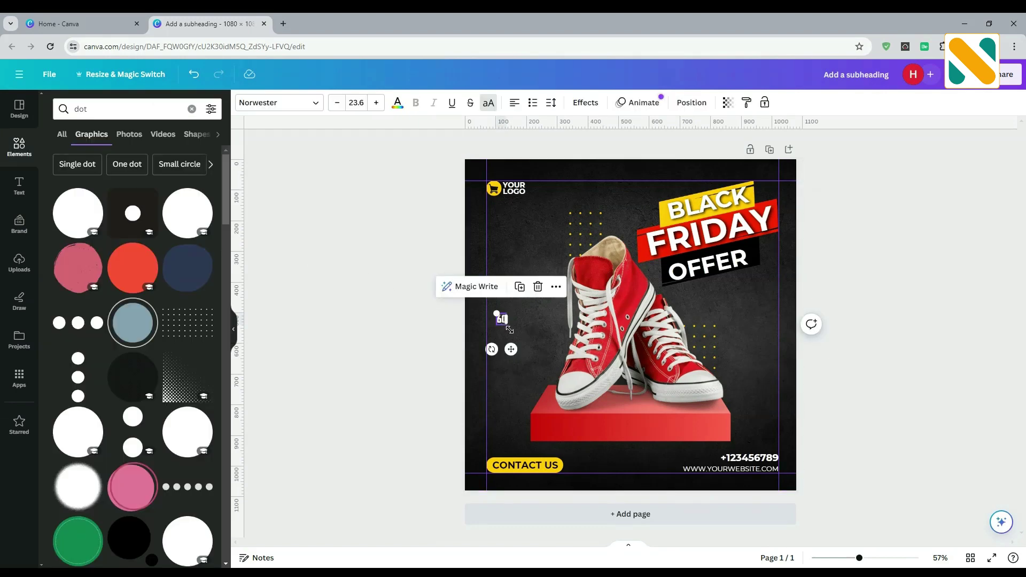
left_click_drag(509, 330, 522, 343)
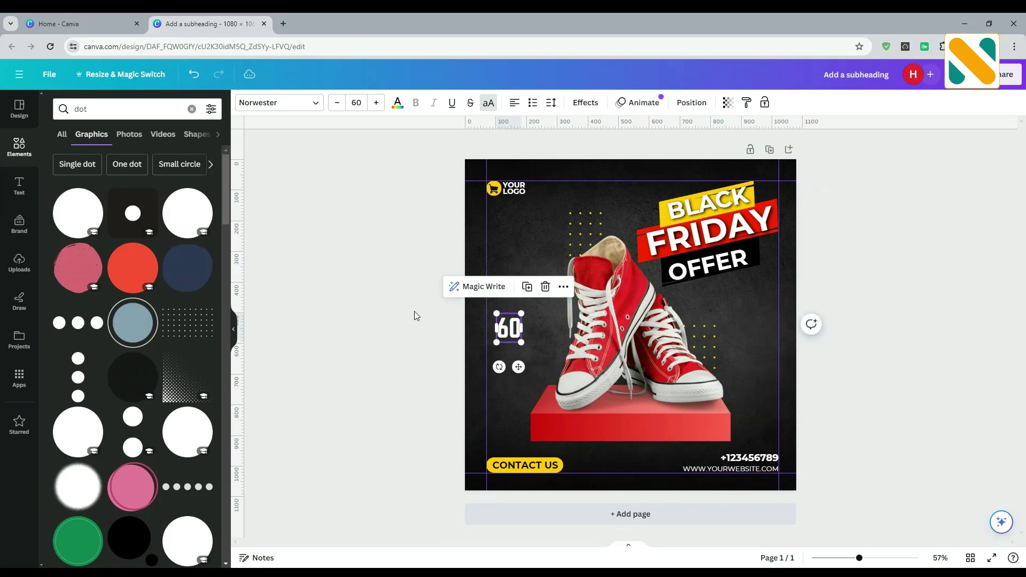
left_click(414, 316)
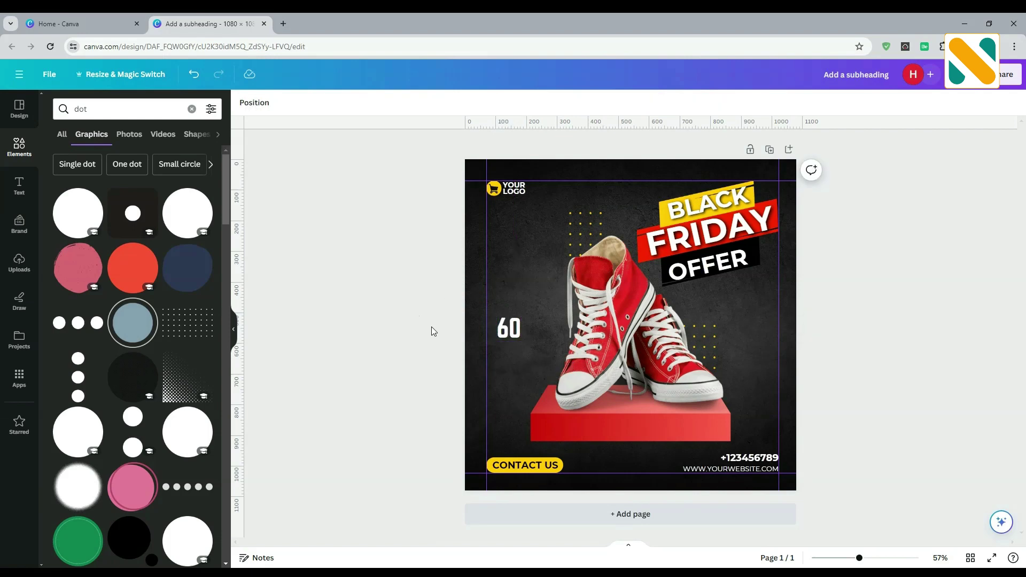
left_click(513, 328)
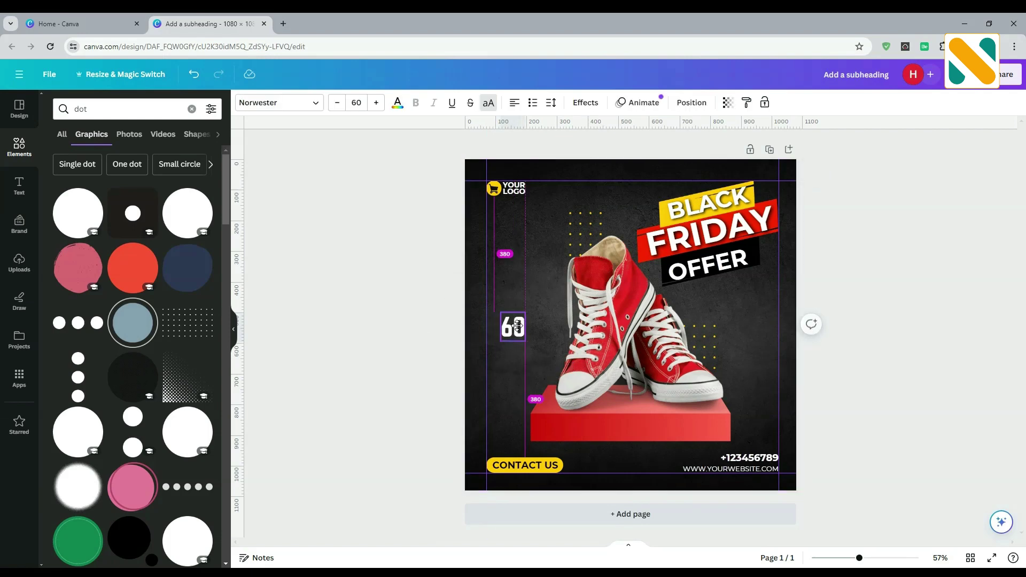
left_click(393, 318)
- Copy the 60 text to its right and replace the copy's text with % and OFF on two lines
left_click_drag(516, 330, 550, 327)
double_click(550, 327)
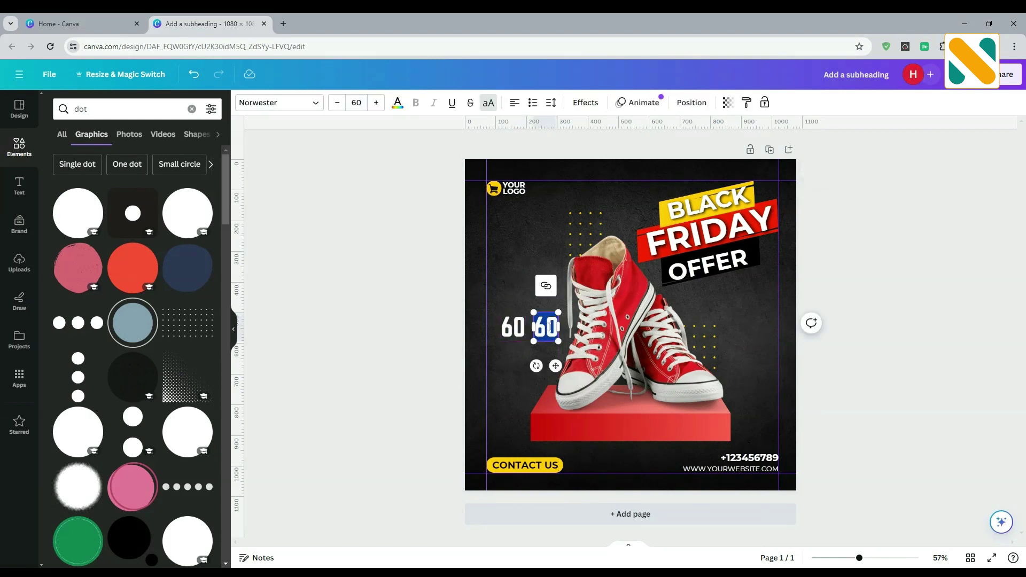
type("%OFF")
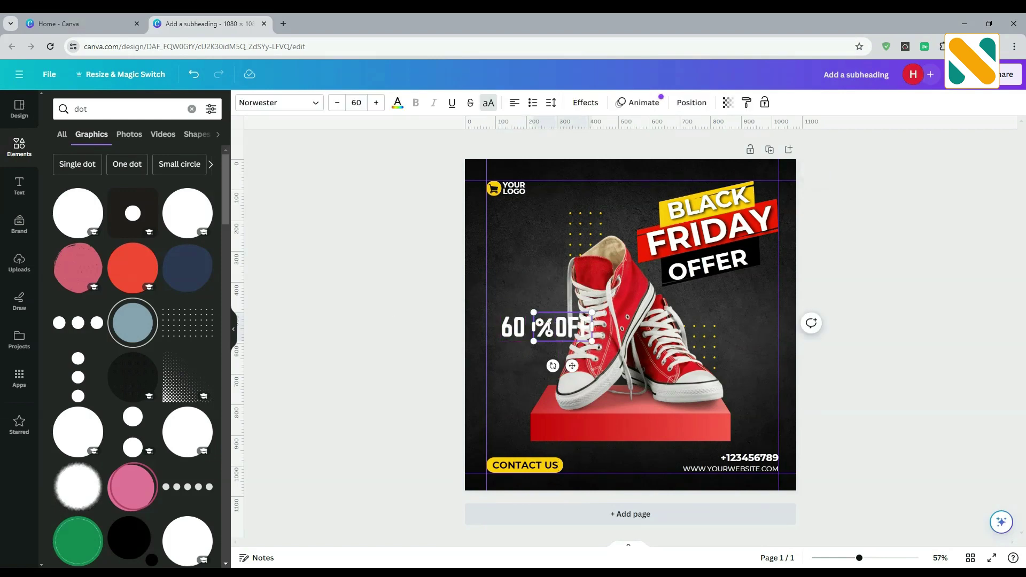
left_click(556, 329)
key("Return")
left_click(443, 328)
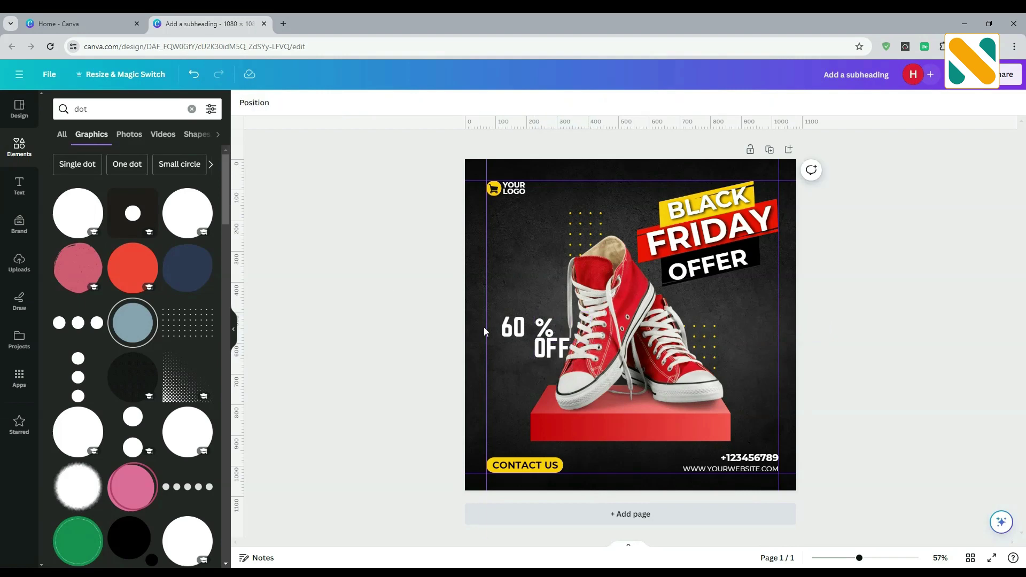
- Reduce the % OFF text to about size 32.5 and fit it tightly against the right side of the 60
left_click(554, 348)
left_click_drag(554, 348, 536, 327)
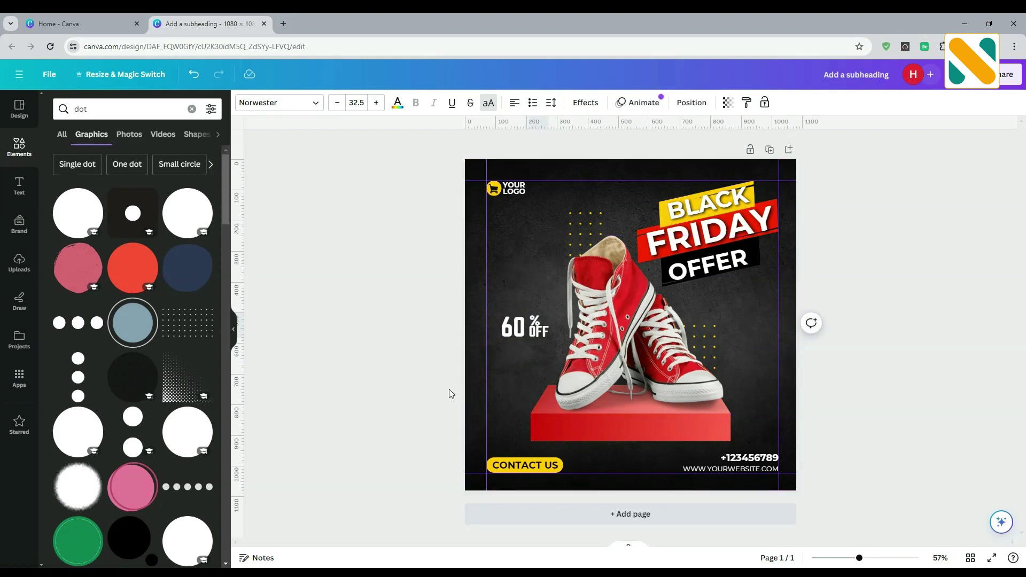
left_click_drag(546, 312, 544, 316)
left_click(398, 393)
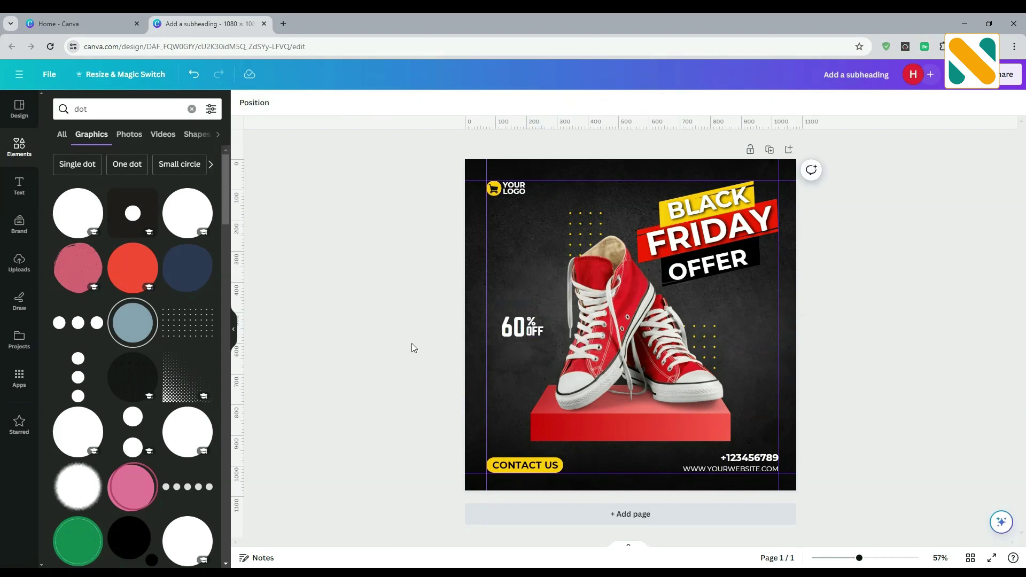
- Colour the 60 text with the document's yellow
left_click(509, 333)
left_click(398, 103)
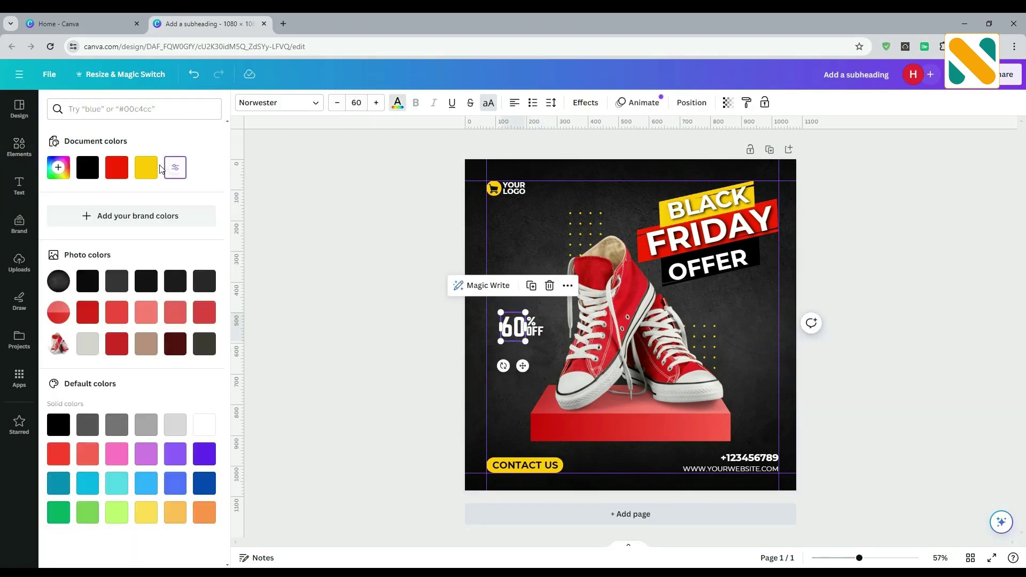
left_click(148, 167)
left_click(319, 225)
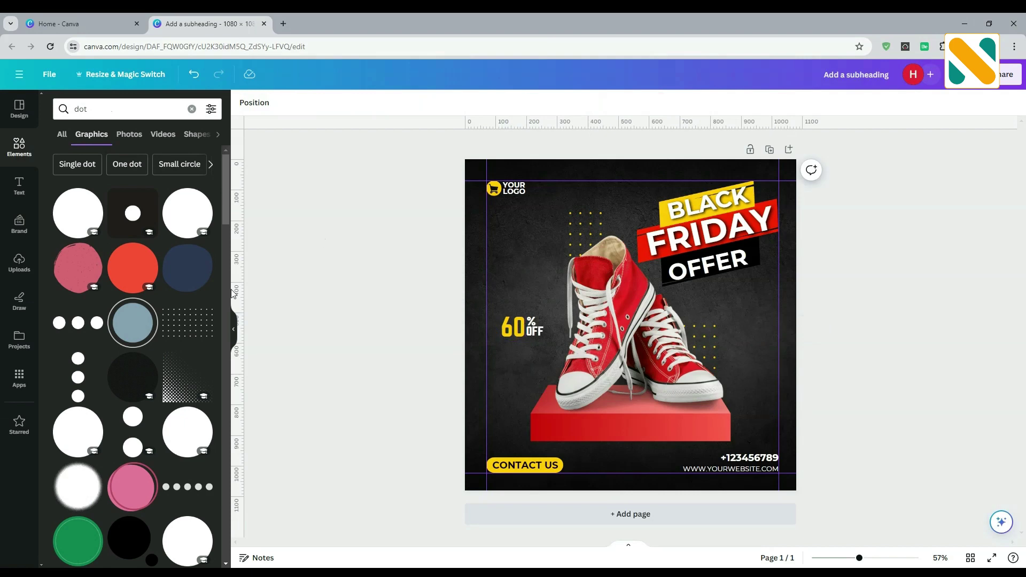
- Add the starred Memphis Element with three diagonal lines to the poster and colour it white
left_click(18, 422)
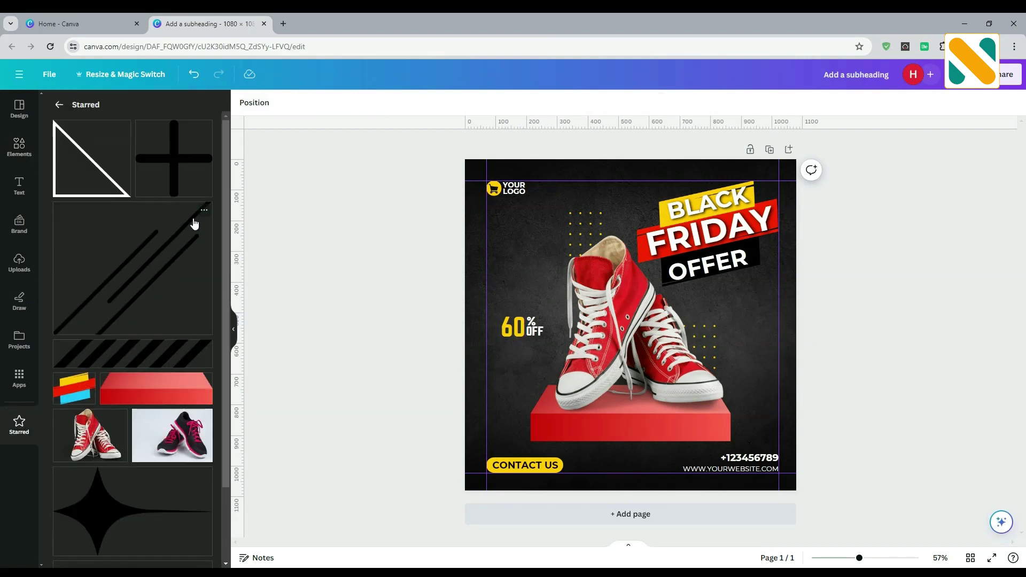
left_click(204, 210)
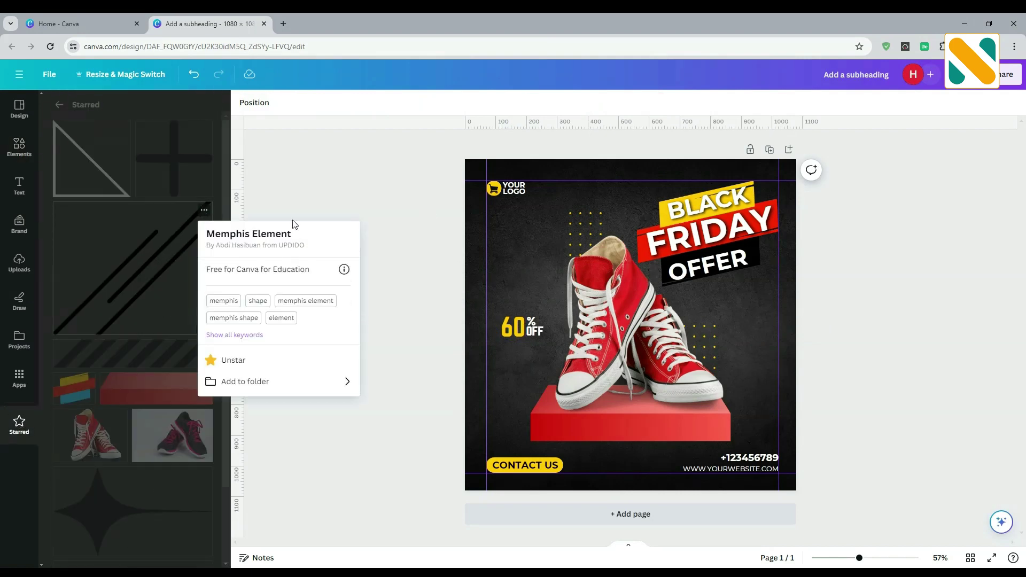
left_click(126, 264)
left_click(126, 264)
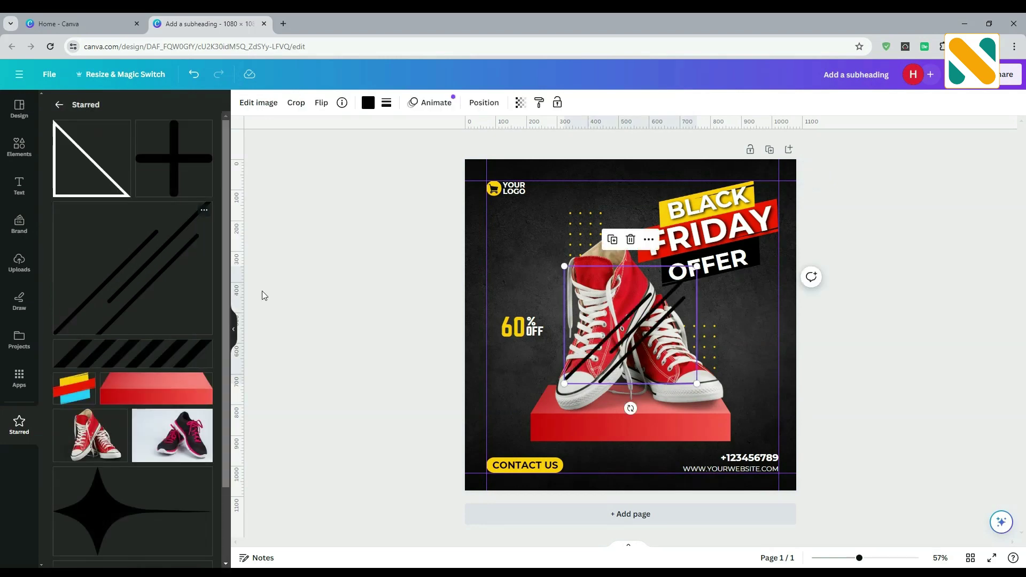
left_click(368, 103)
left_click(214, 426)
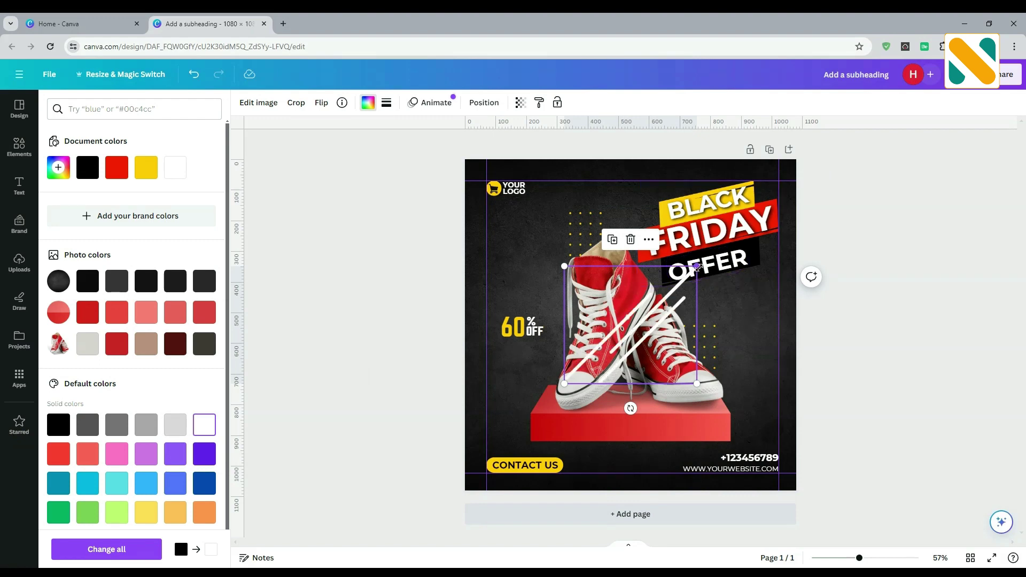
- Shrink the white diagonal lines and place them just below the 60% OFF text, beside the sneakers
left_click_drag(697, 265, 543, 351)
key("Escape")
key("Escape")
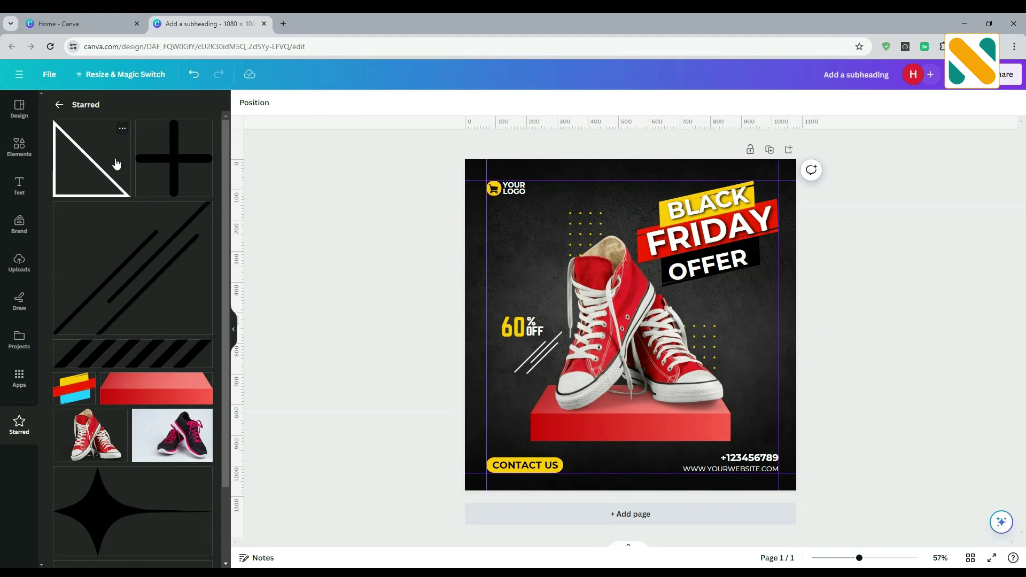
- Add the starred Plus sign element to the poster and colour it with the document's yellow
left_click(205, 130)
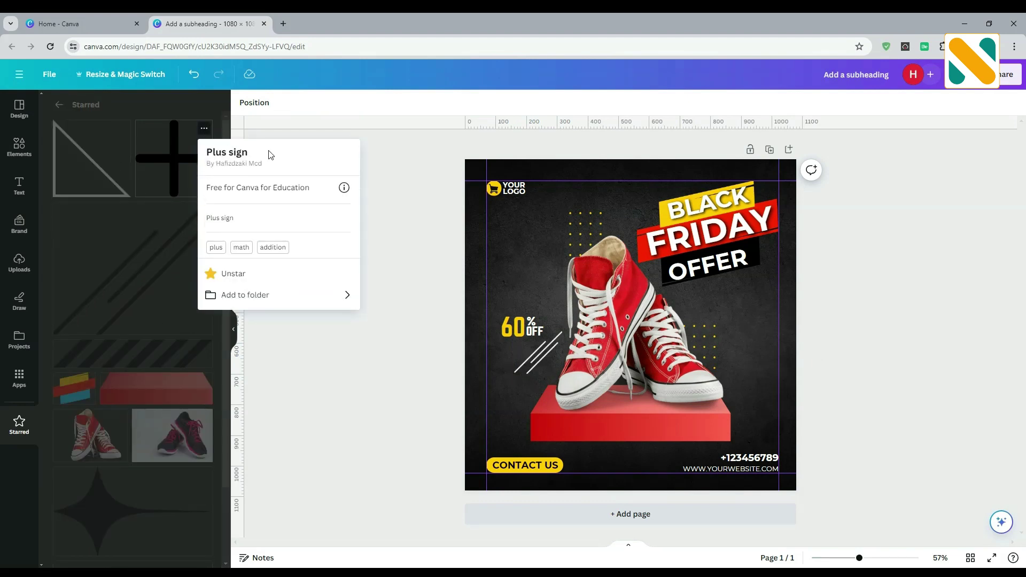
left_click(176, 157)
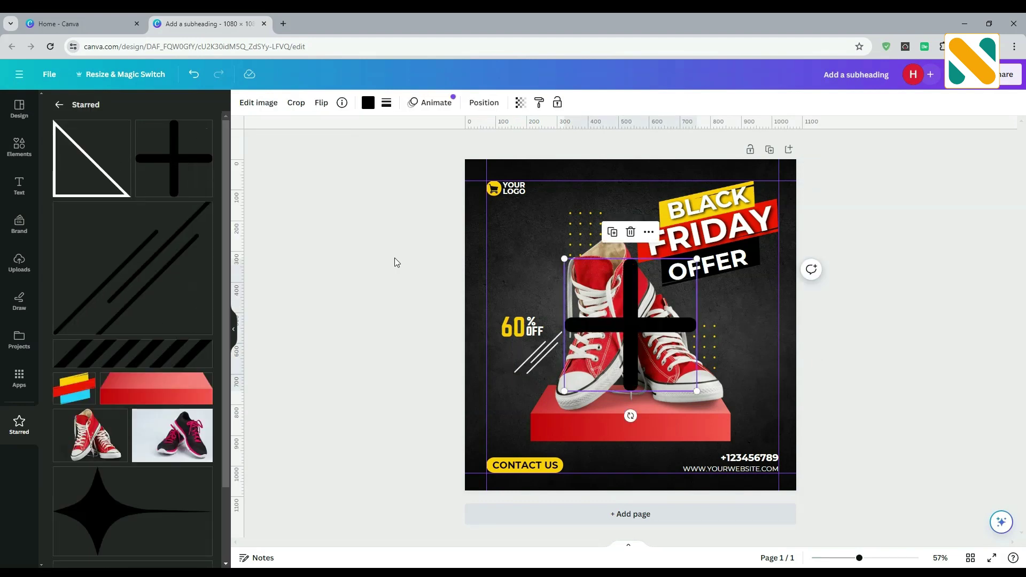
left_click_drag(613, 347, 545, 251)
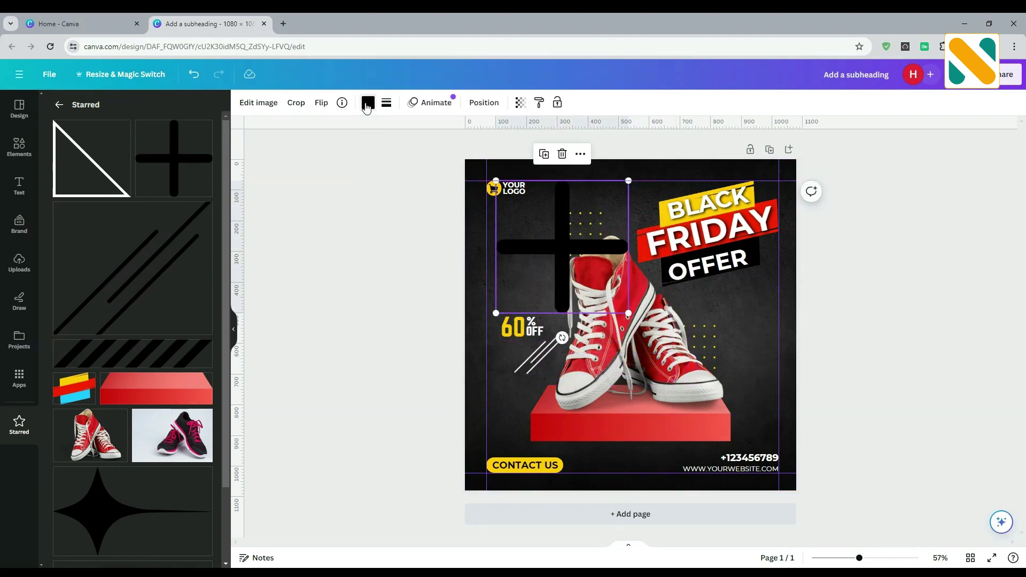
left_click(368, 104)
left_click(147, 168)
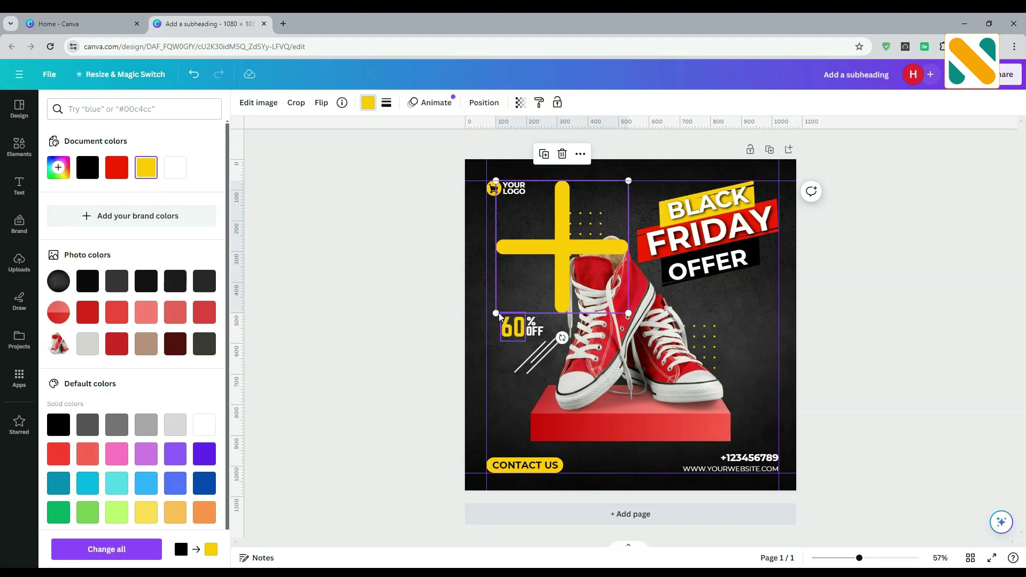
- Shrink the yellow plus sign, placing one beside the logo and a copy to the right of the sneakers
left_click_drag(520, 270, 756, 342)
left_click(884, 254)
left_click(869, 257)
left_click(621, 188)
left_click(396, 248)
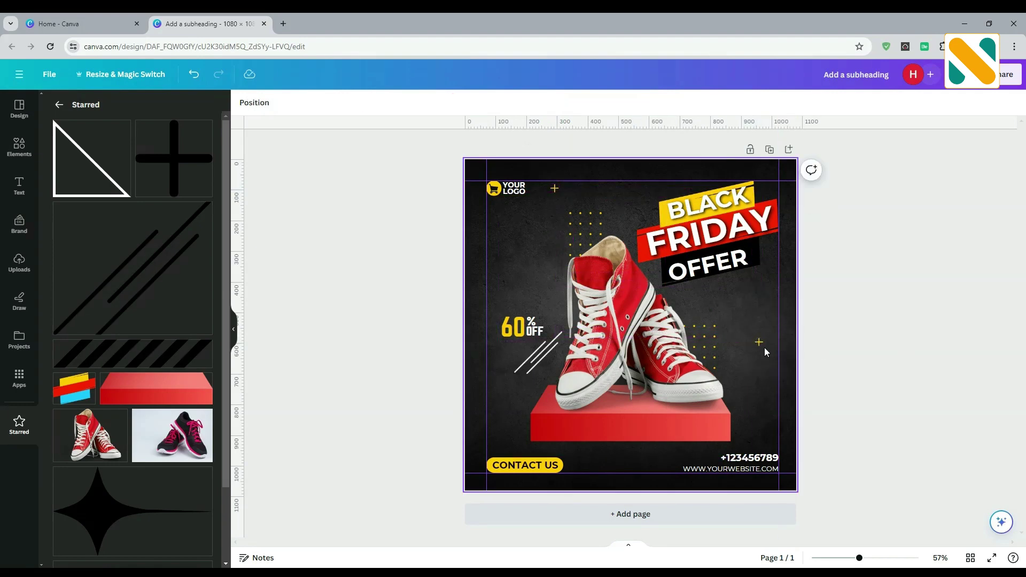
- Colour the plus sign to the right of the sneakers white
left_click(368, 102)
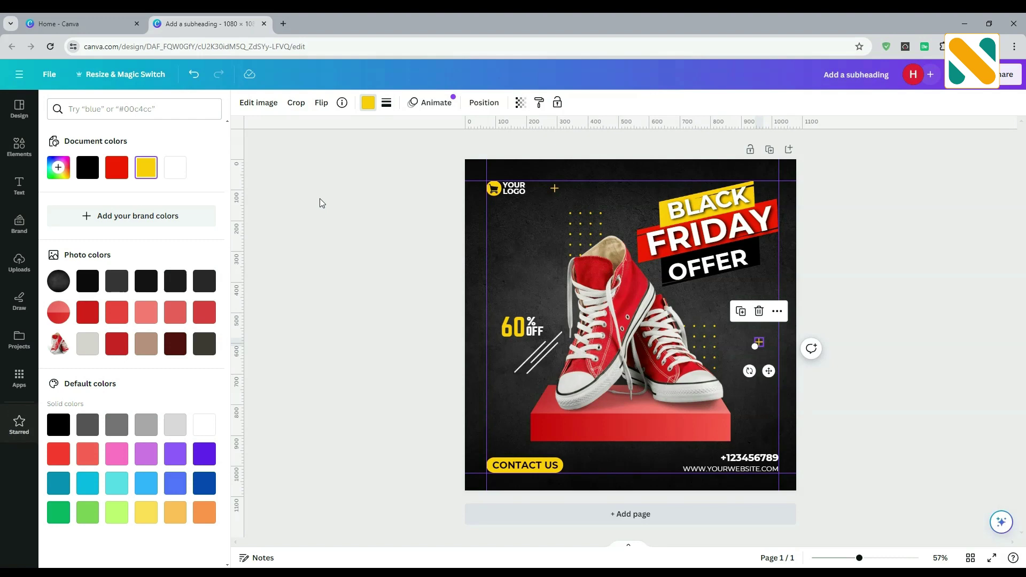
left_click(201, 424)
left_click(404, 300)
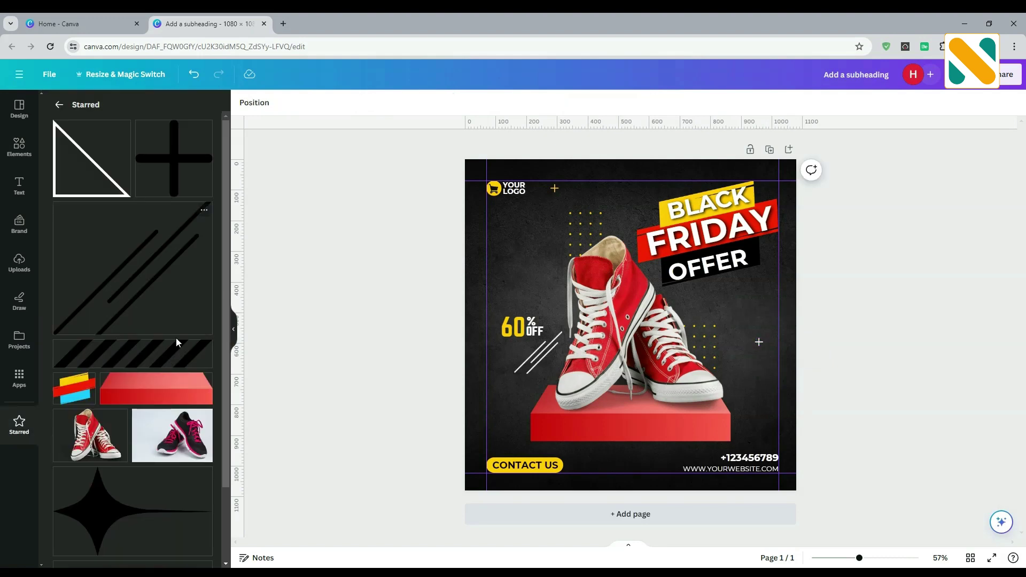
- Add the starred slant line element to the poster and colour it white
left_click(204, 348)
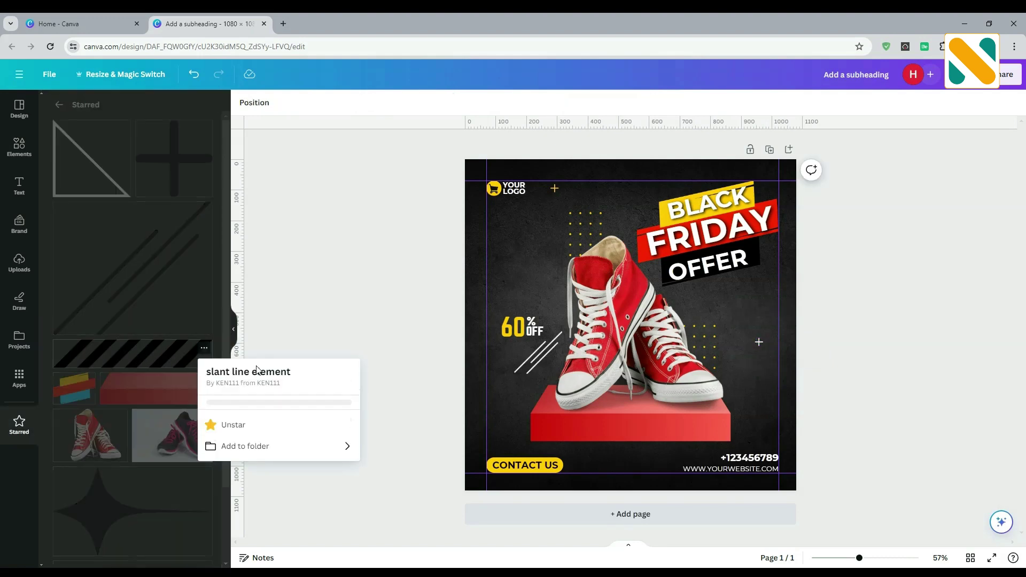
left_click(329, 320)
left_click(153, 355)
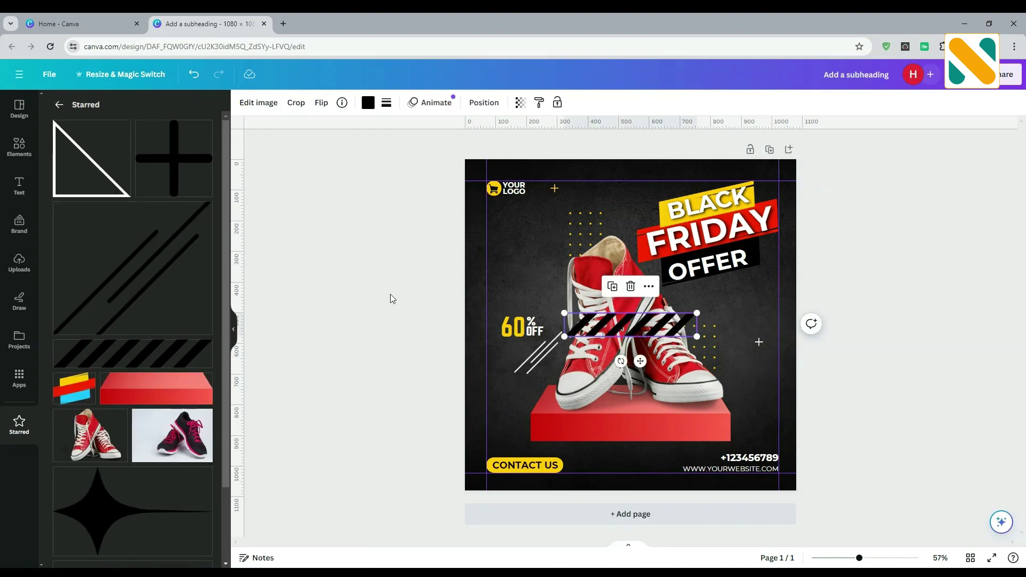
left_click(369, 102)
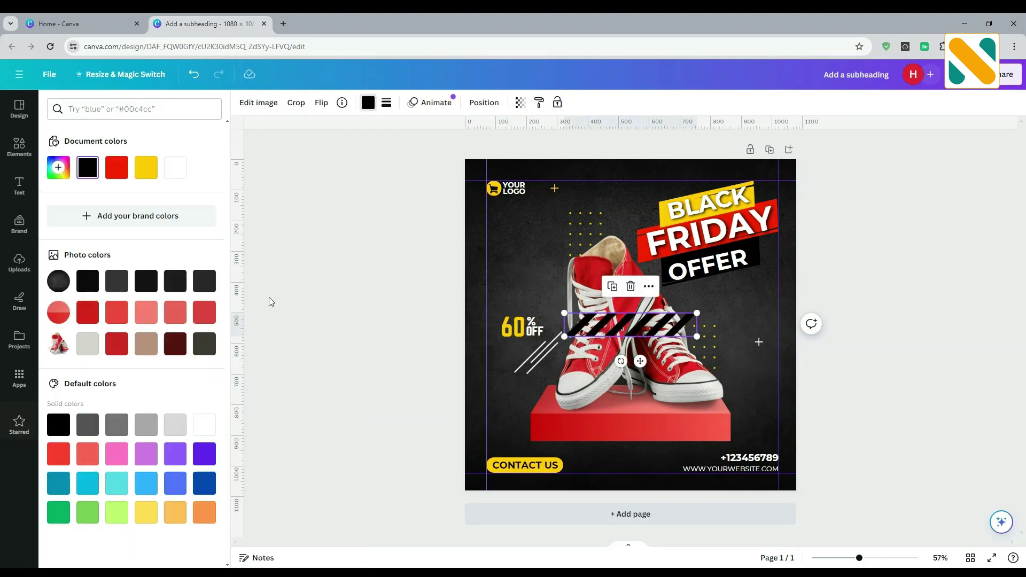
left_click(204, 424)
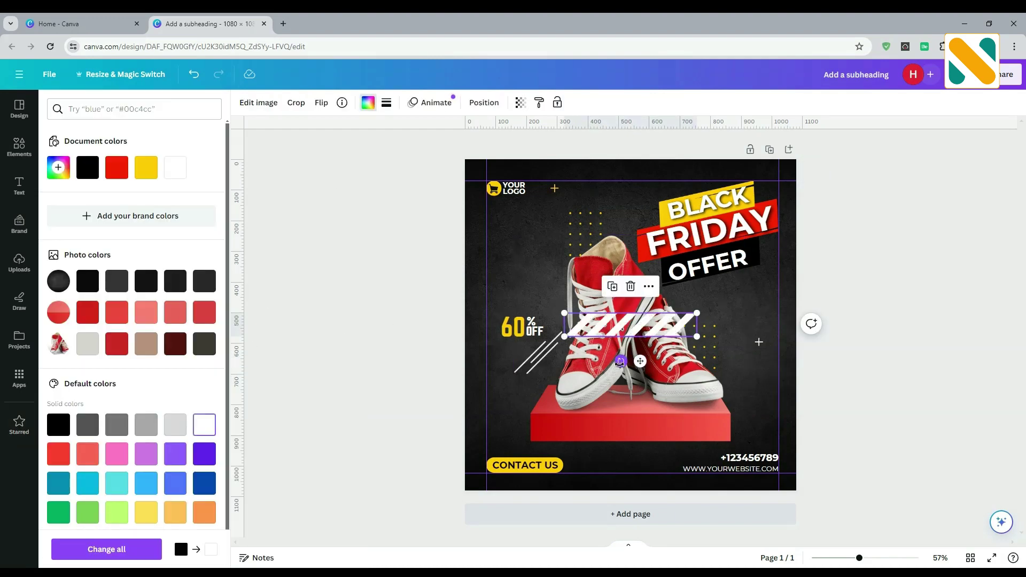
- Rotate the slant line element 90°, shrink it onto the poster's left margin and copy it to the right margin above the contact details
left_click_drag(620, 361, 552, 315)
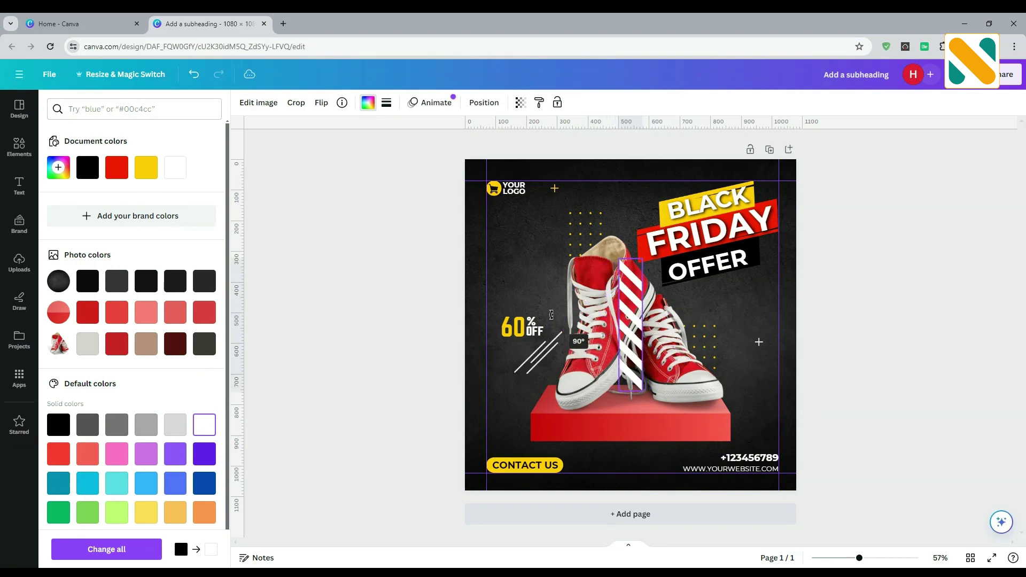
left_click_drag(619, 343, 501, 305)
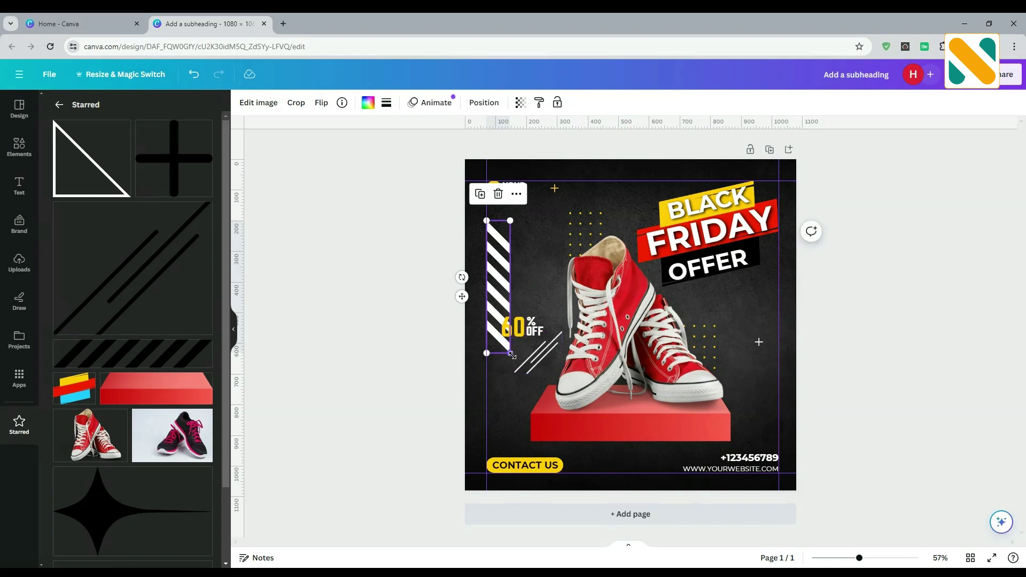
mouse_move(512, 355)
left_mouse_down()
mouse_move(492, 255)
mouse_move(460, 257)
mouse_move(463, 272)
mouse_move(761, 376)
mouse_move(778, 425)
left_mouse_up()
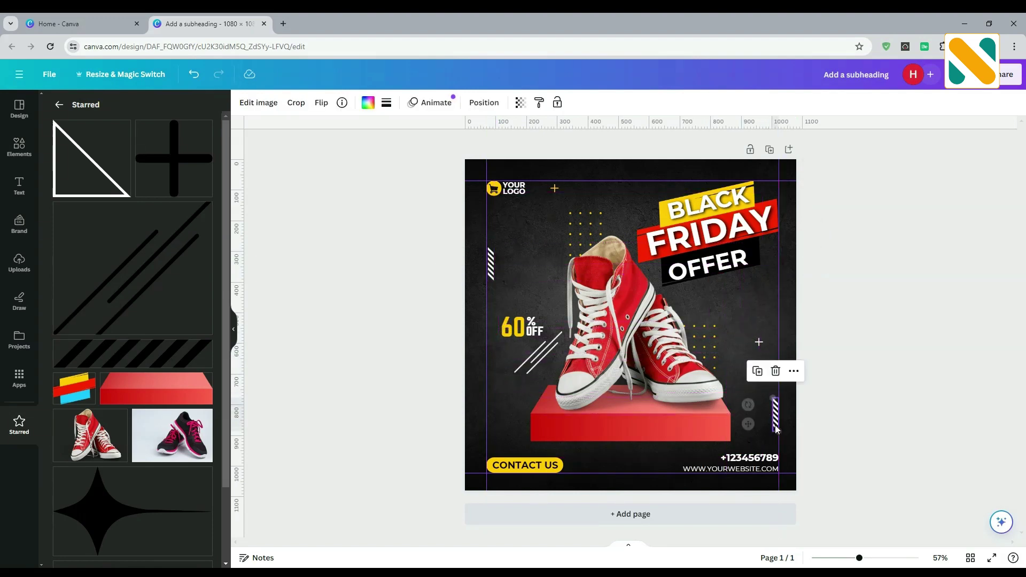
left_click(907, 302)
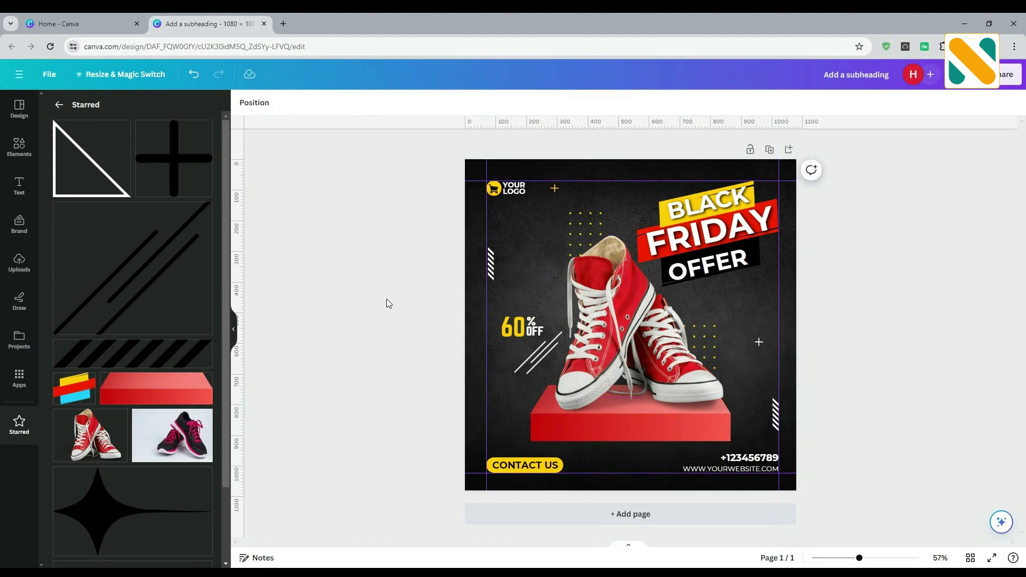
- Add the starred Outlined Right Triangle to the poster and colour it with the document's yellow
left_click(122, 130)
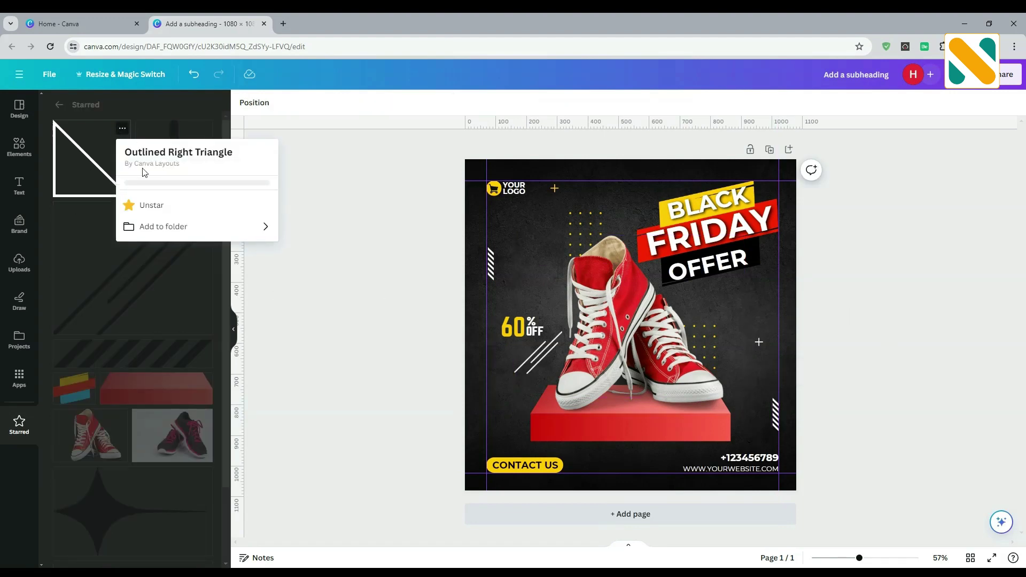
left_click(323, 156)
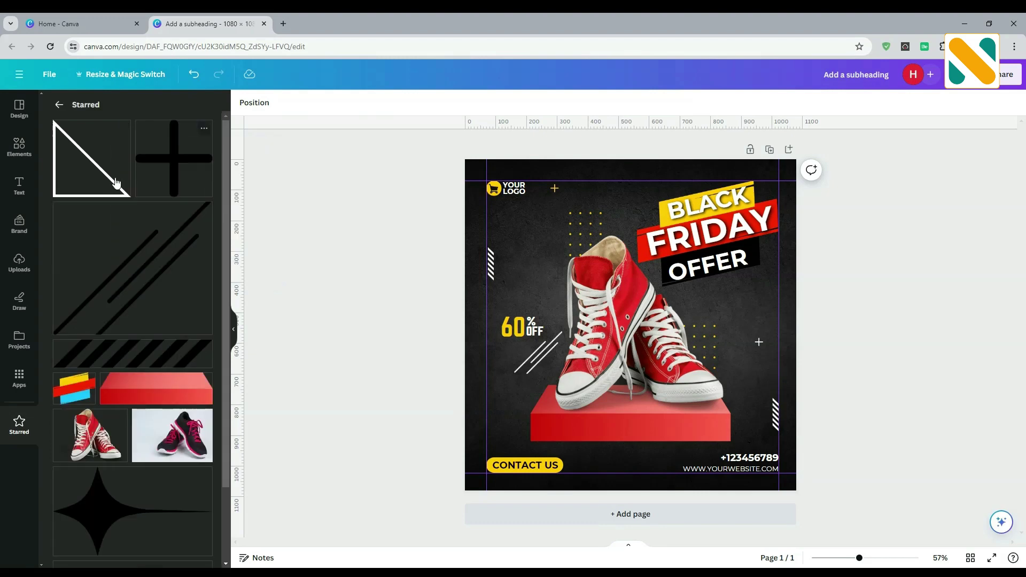
left_click(602, 341)
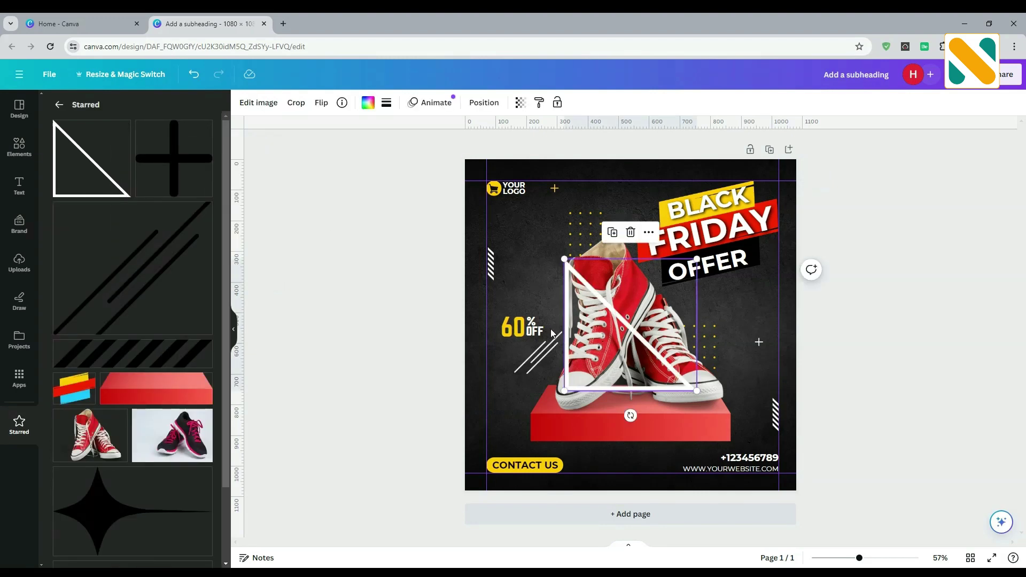
left_click(367, 104)
left_click(144, 167)
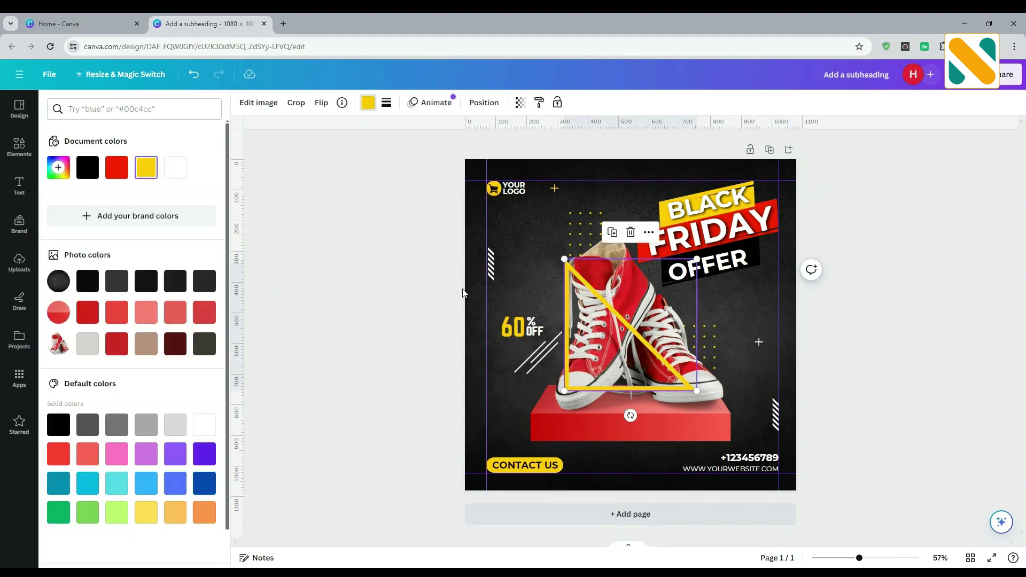
- Shrink and rotate the yellow triangle, and tuck it behind the upper-left corner of the BLACK banner
left_click_drag(696, 391, 654, 196)
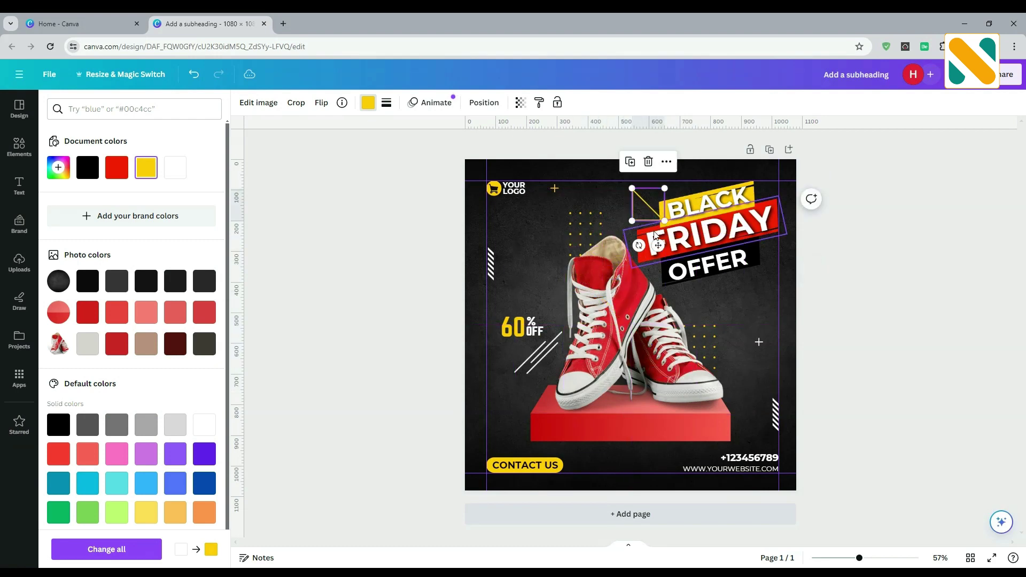
left_click_drag(639, 247, 544, 128)
left_click(852, 268)
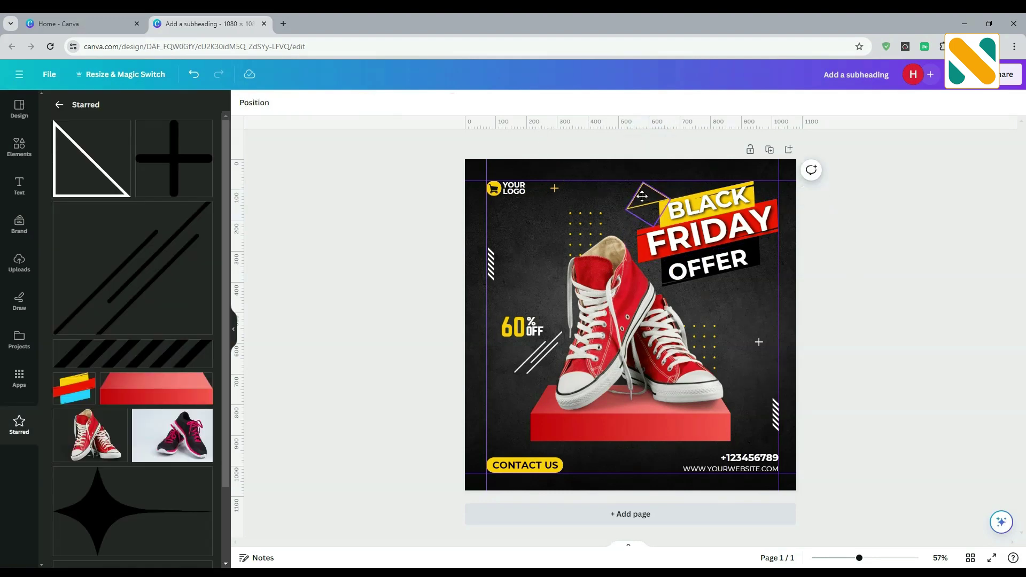
left_click_drag(642, 197, 673, 180)
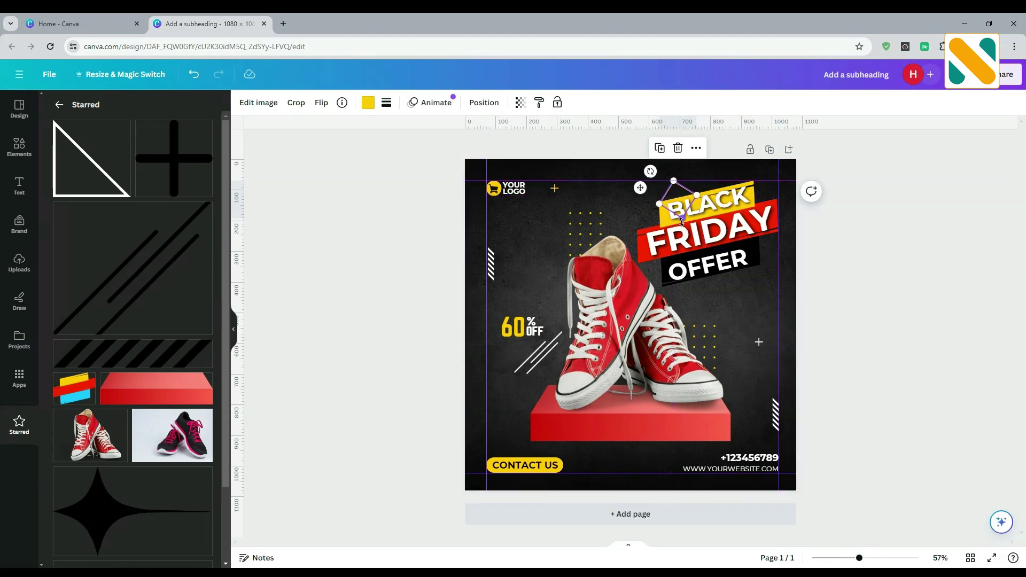
left_click(834, 264)
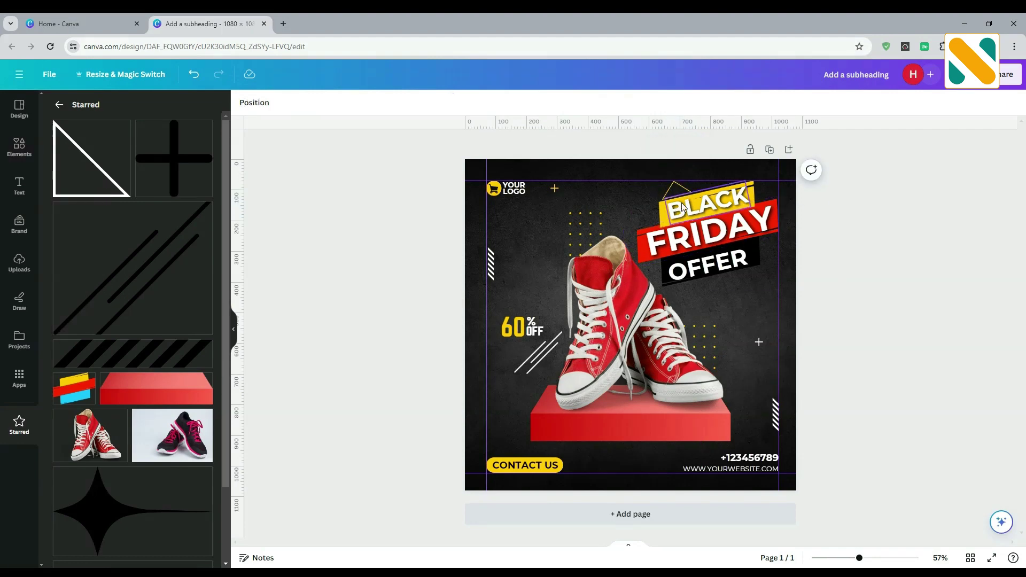
left_click(681, 203)
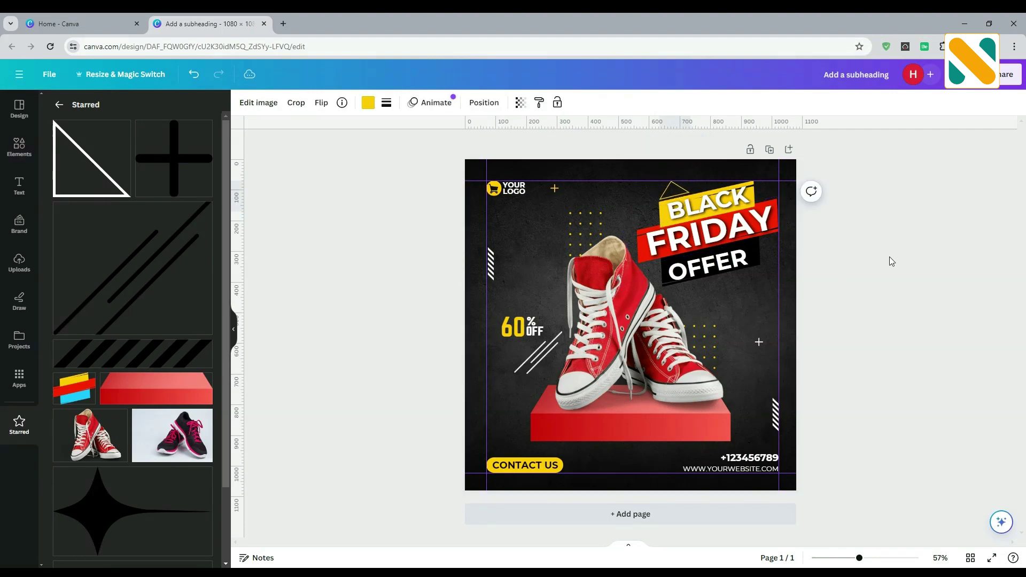
left_click(683, 209)
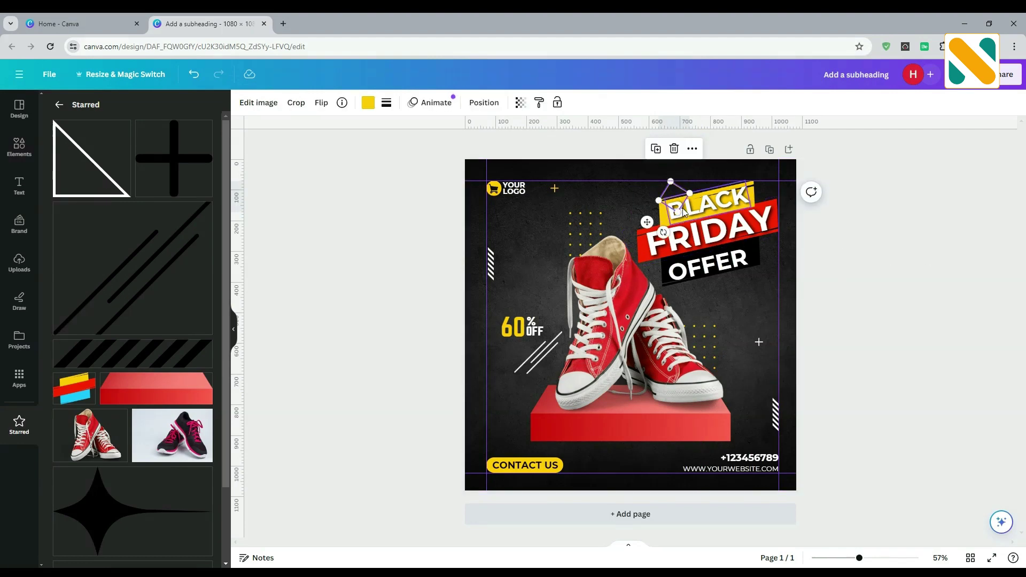
- Place a copy of the yellow triangle behind the red stand's left end and rotate it to a different angle
left_click_drag(671, 192, 525, 389)
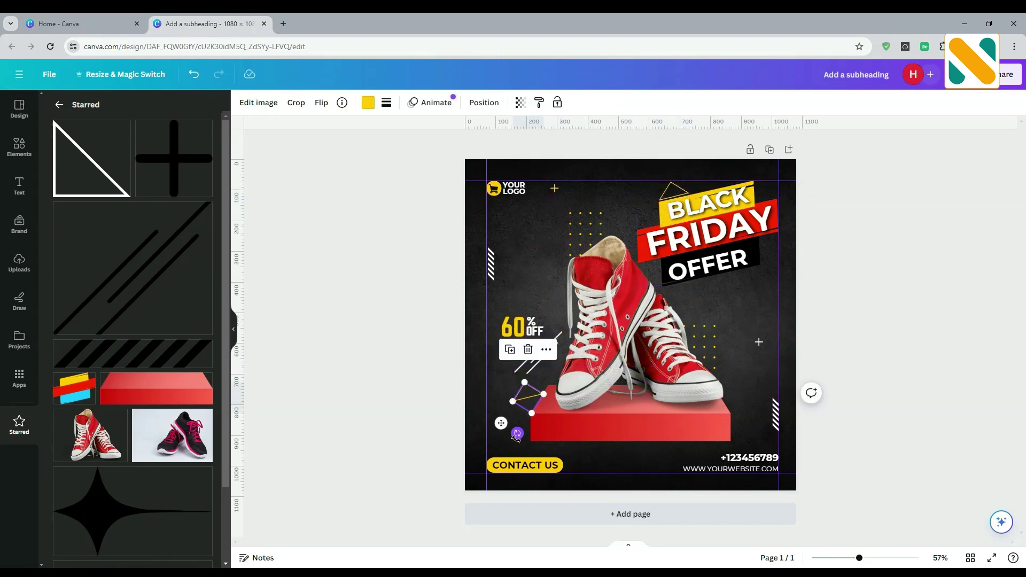
left_click_drag(517, 434, 548, 433)
left_click_drag(527, 394, 534, 394)
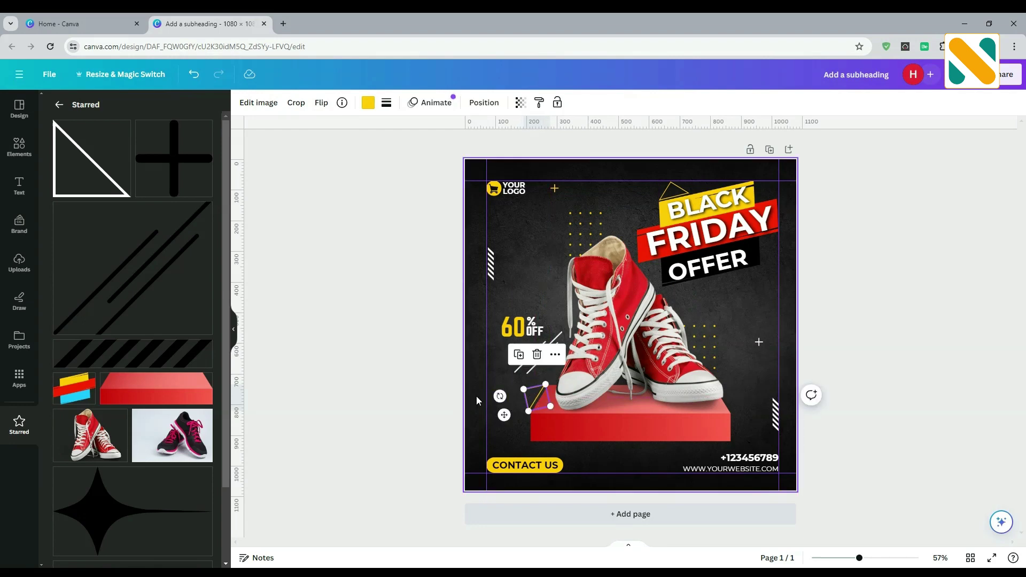
left_click(476, 396)
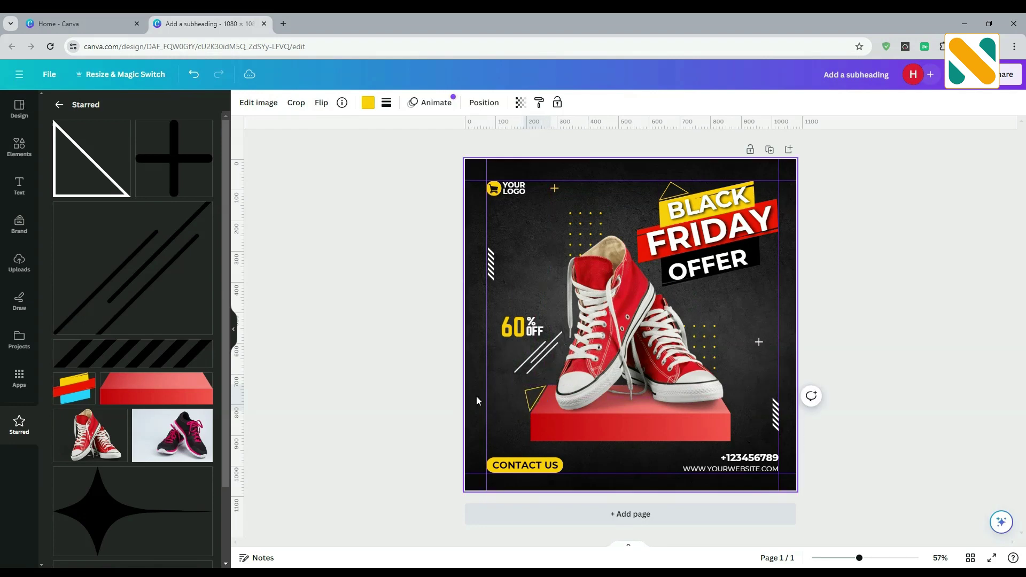
left_click(450, 387)
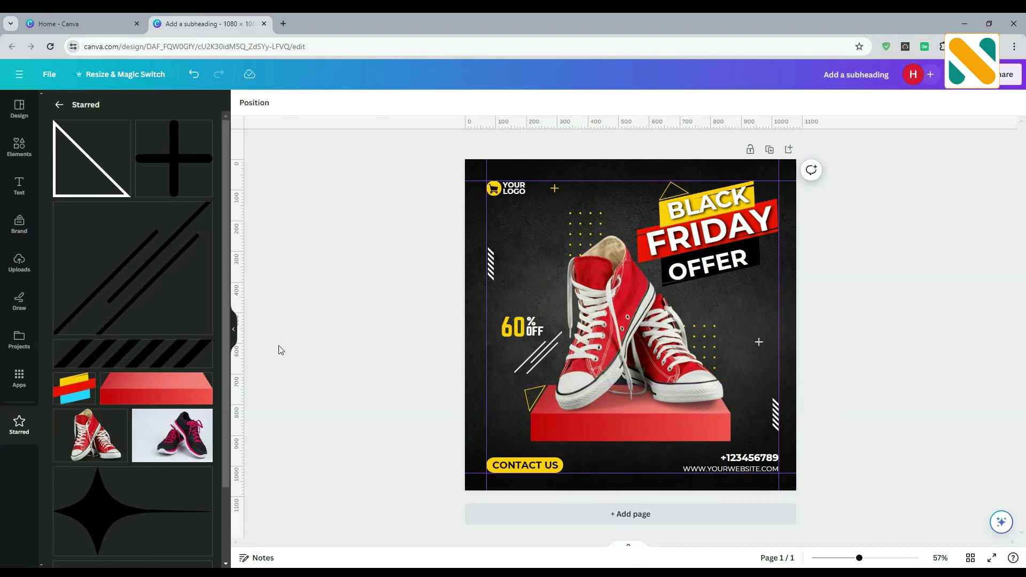
- Search the graphics elements for "circle" and add a thick ring outline to the poster
left_click(26, 160)
left_click(109, 109)
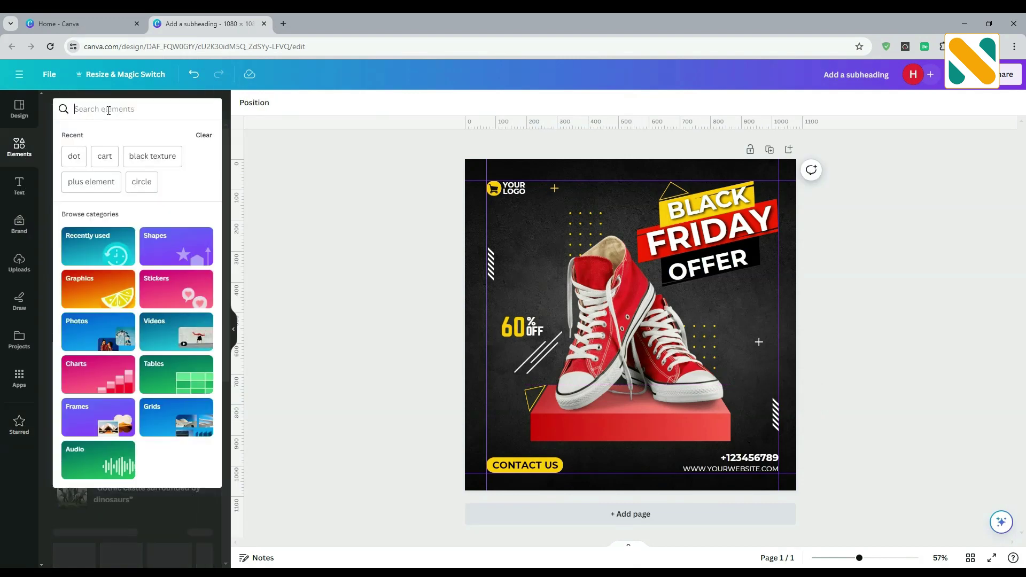
type("circle")
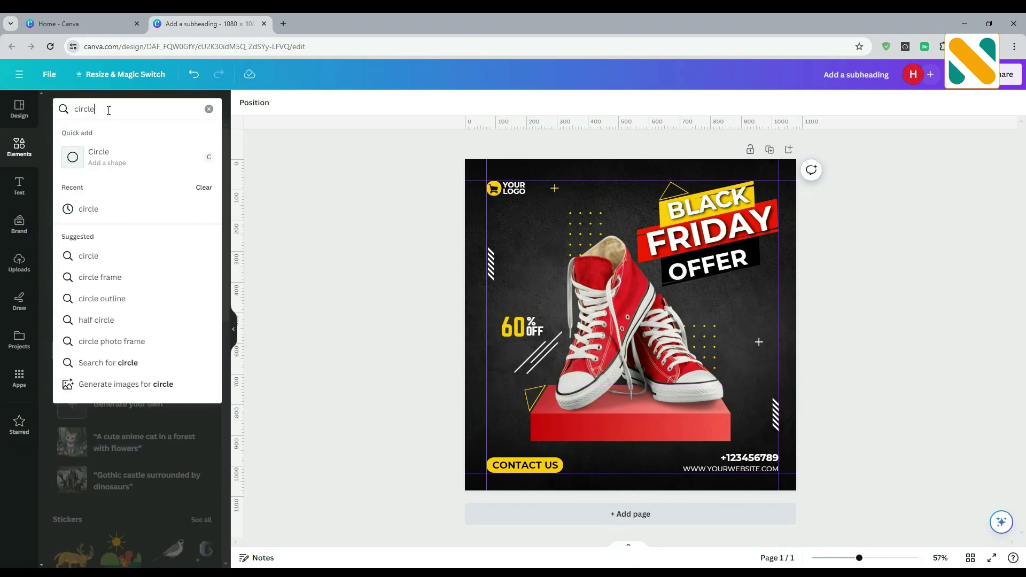
key("Return")
left_click(105, 134)
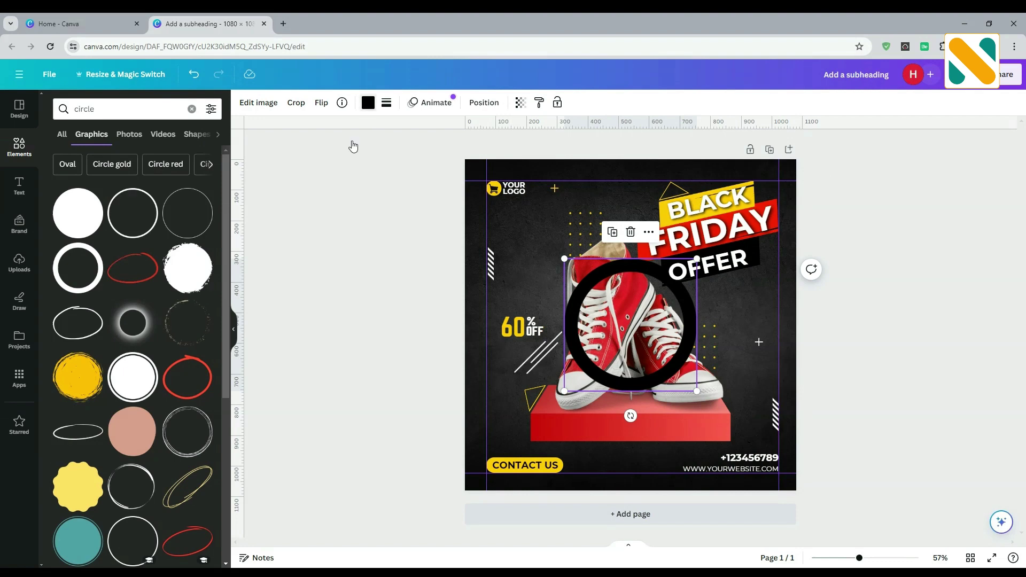
- Colour the ring white, shrink it and centre it at the poster's bottom edge between CONTACT US and the contact details
left_click(204, 424)
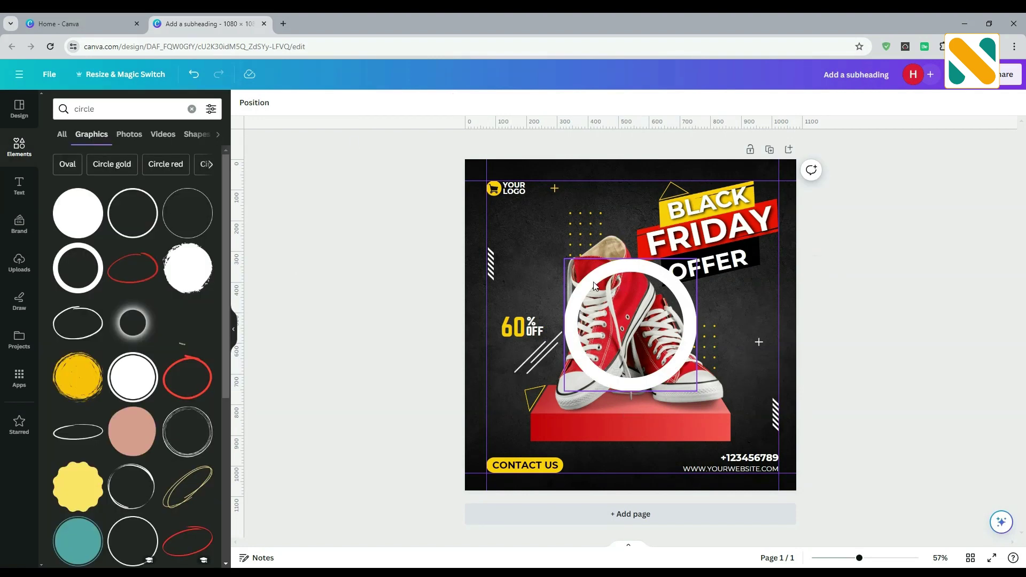
left_click_drag(564, 259, 631, 466)
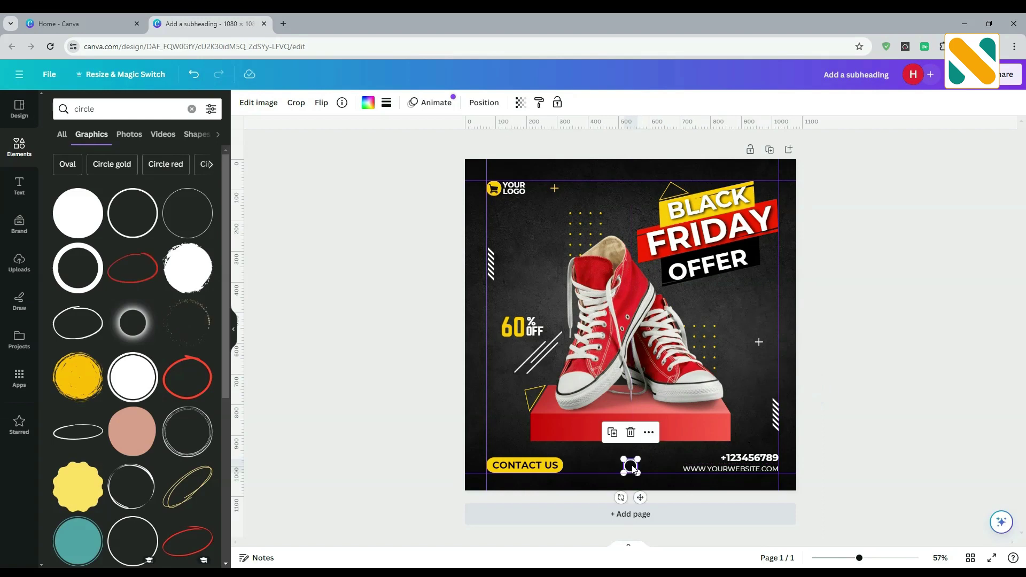
left_click(940, 336)
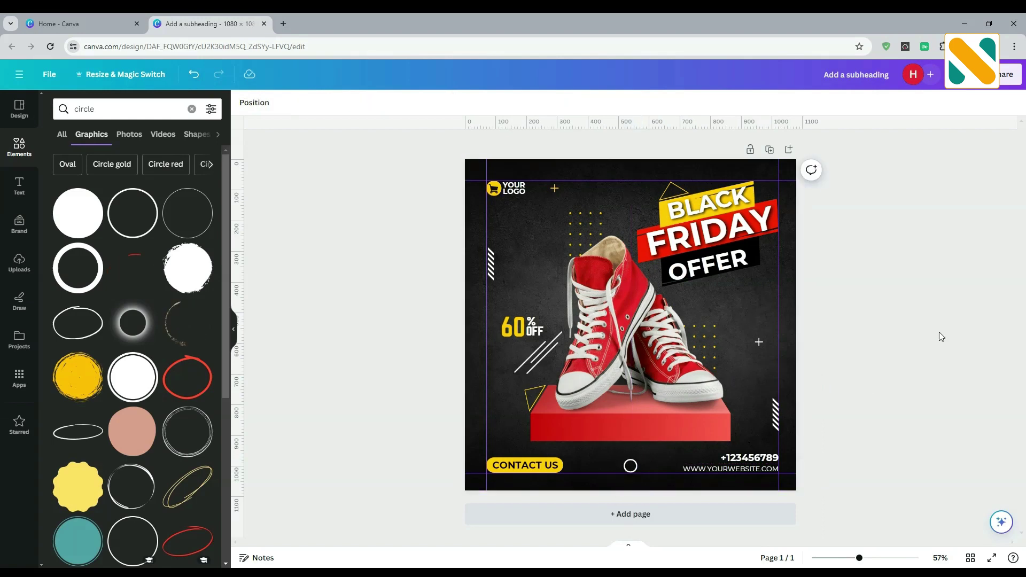
- Enlarge the red stand to about 731 × 206 px and shift it slightly left to recentre it beneath the sneakers
left_click(568, 261)
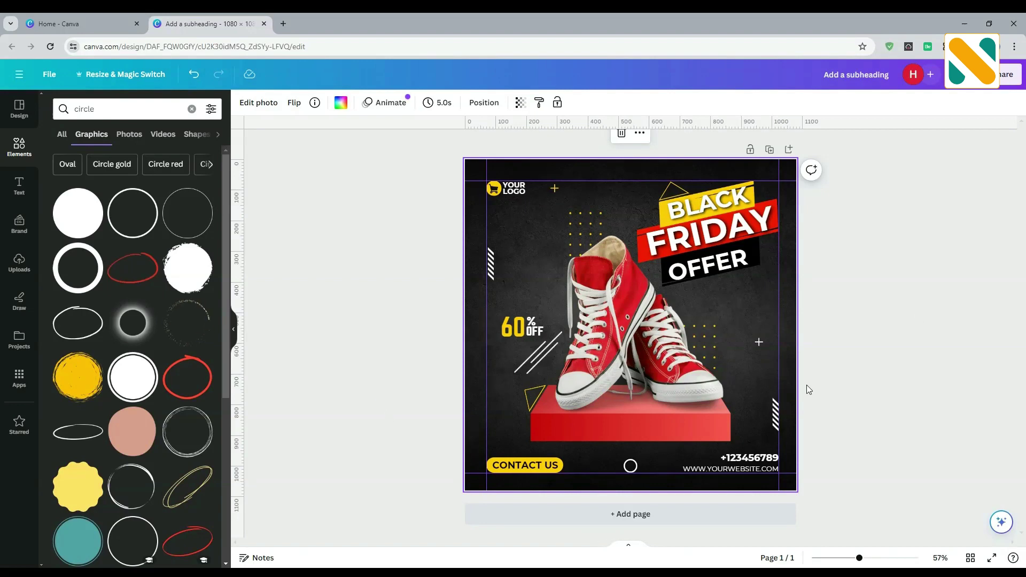
left_click(653, 425)
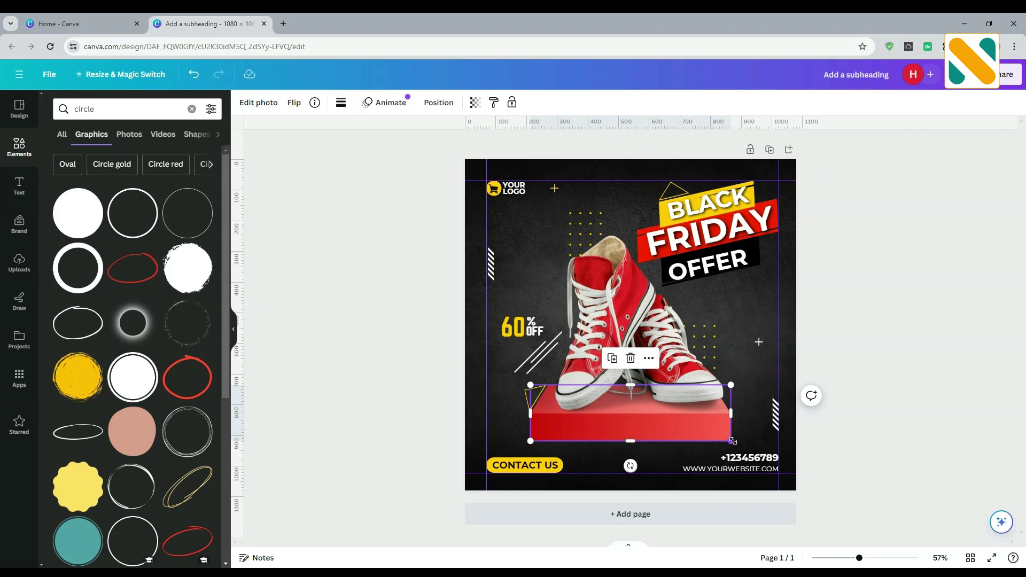
left_click_drag(738, 445, 751, 447)
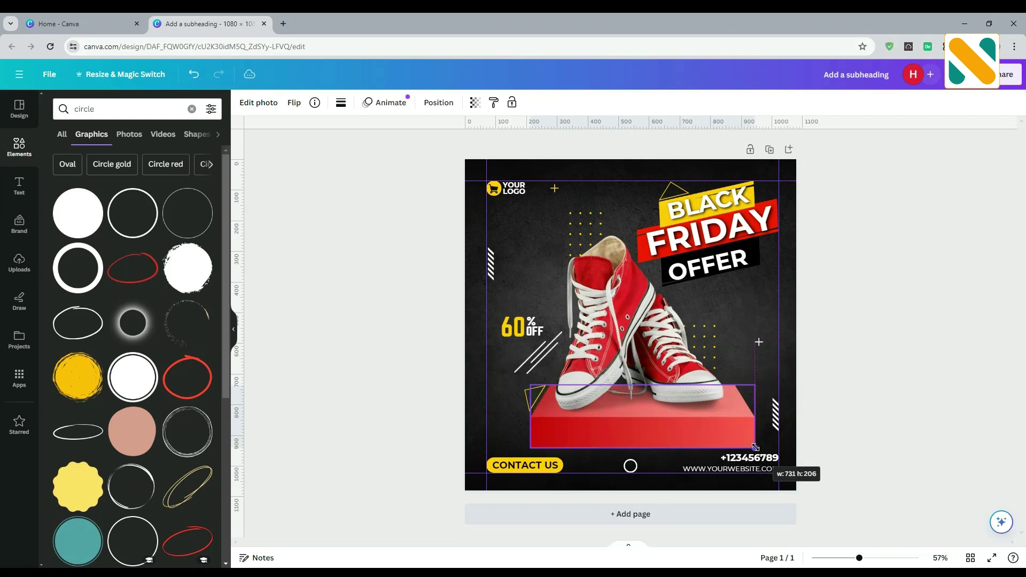
left_click_drag(621, 427, 615, 427)
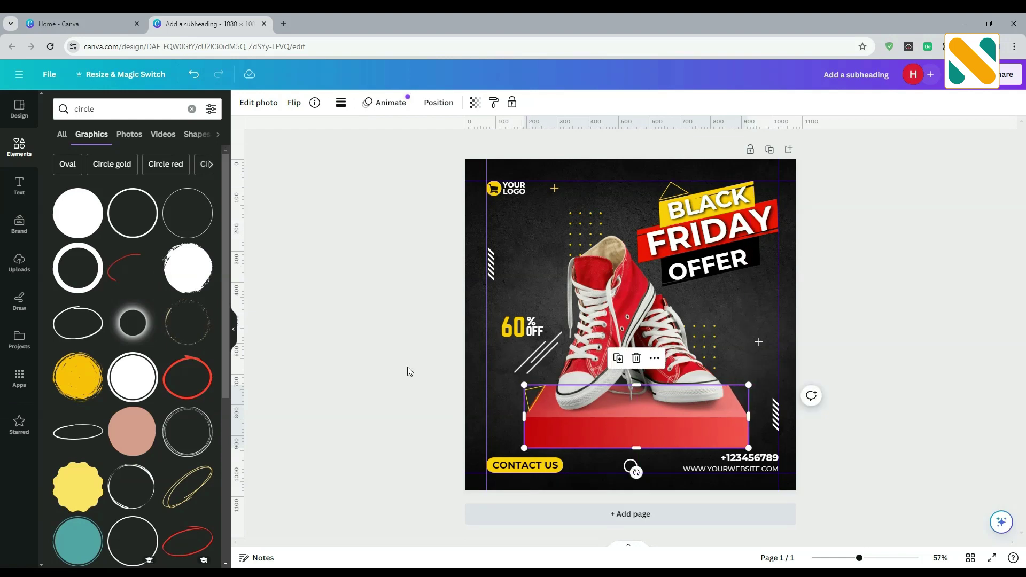
left_click(407, 366)
- Nudge the yellow triangle outward at the red stand's left end and present the finished poster full screen
left_click(527, 394)
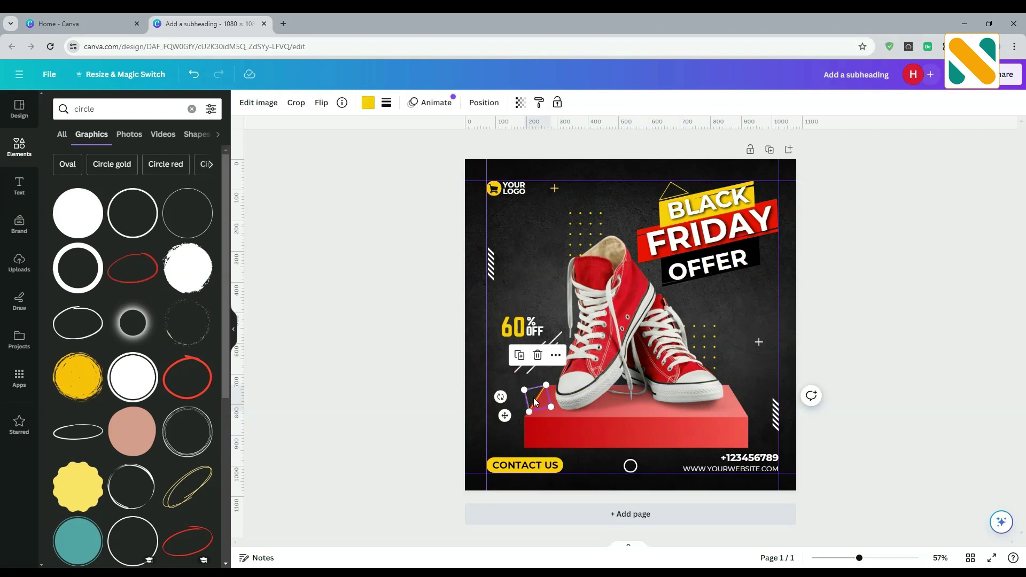
left_click_drag(527, 394, 526, 394)
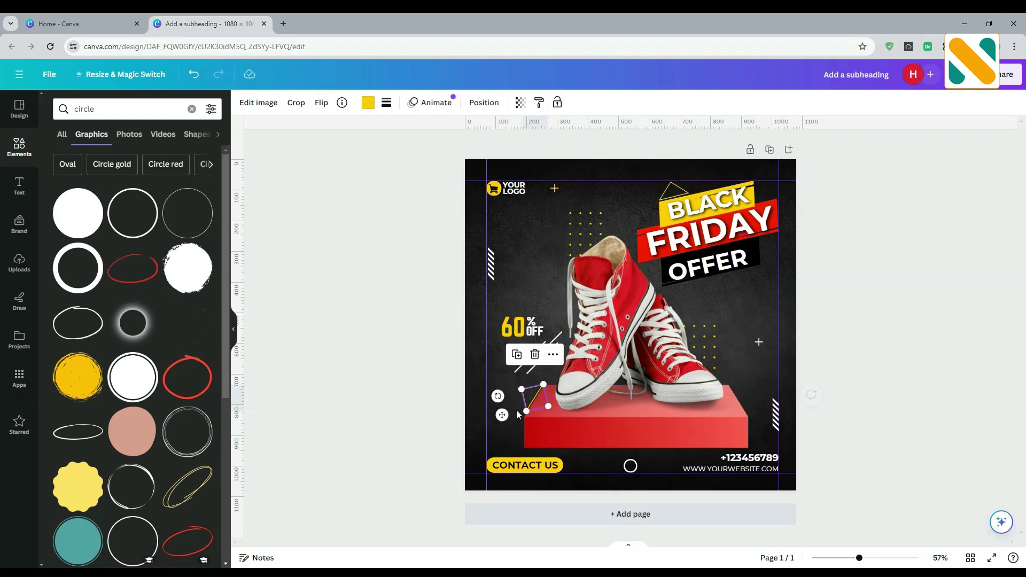
left_click(493, 412)
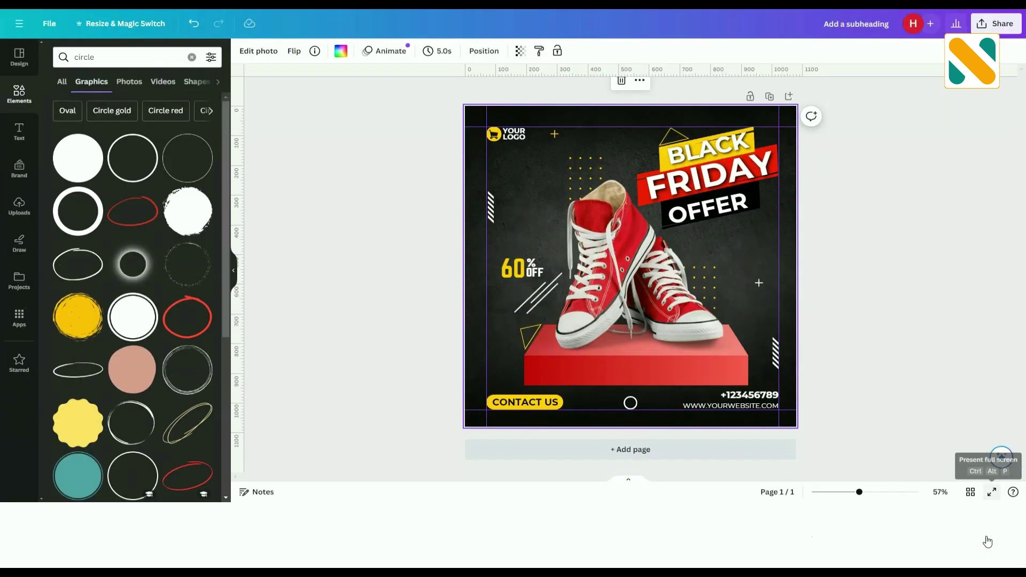
left_click(991, 557)
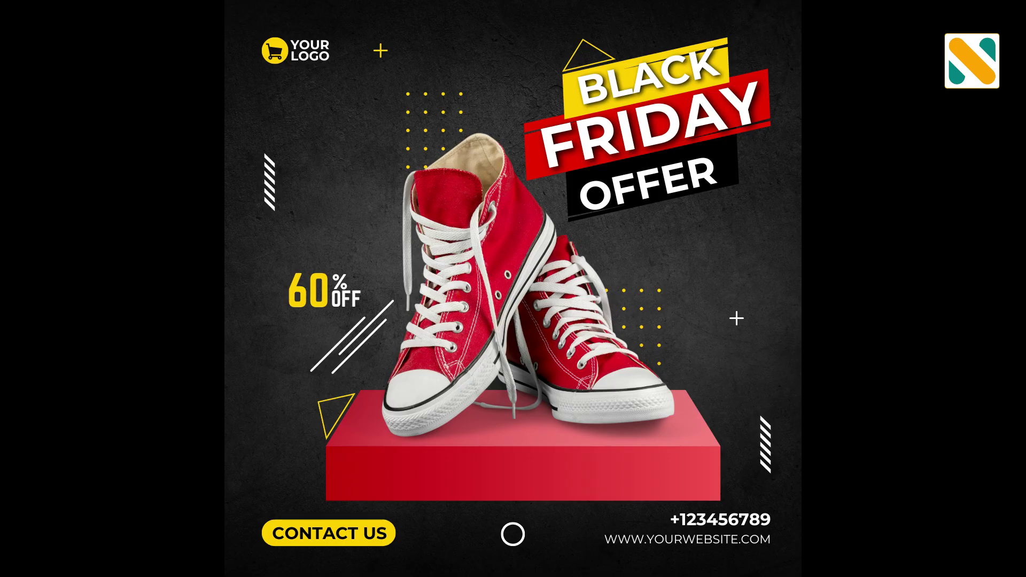